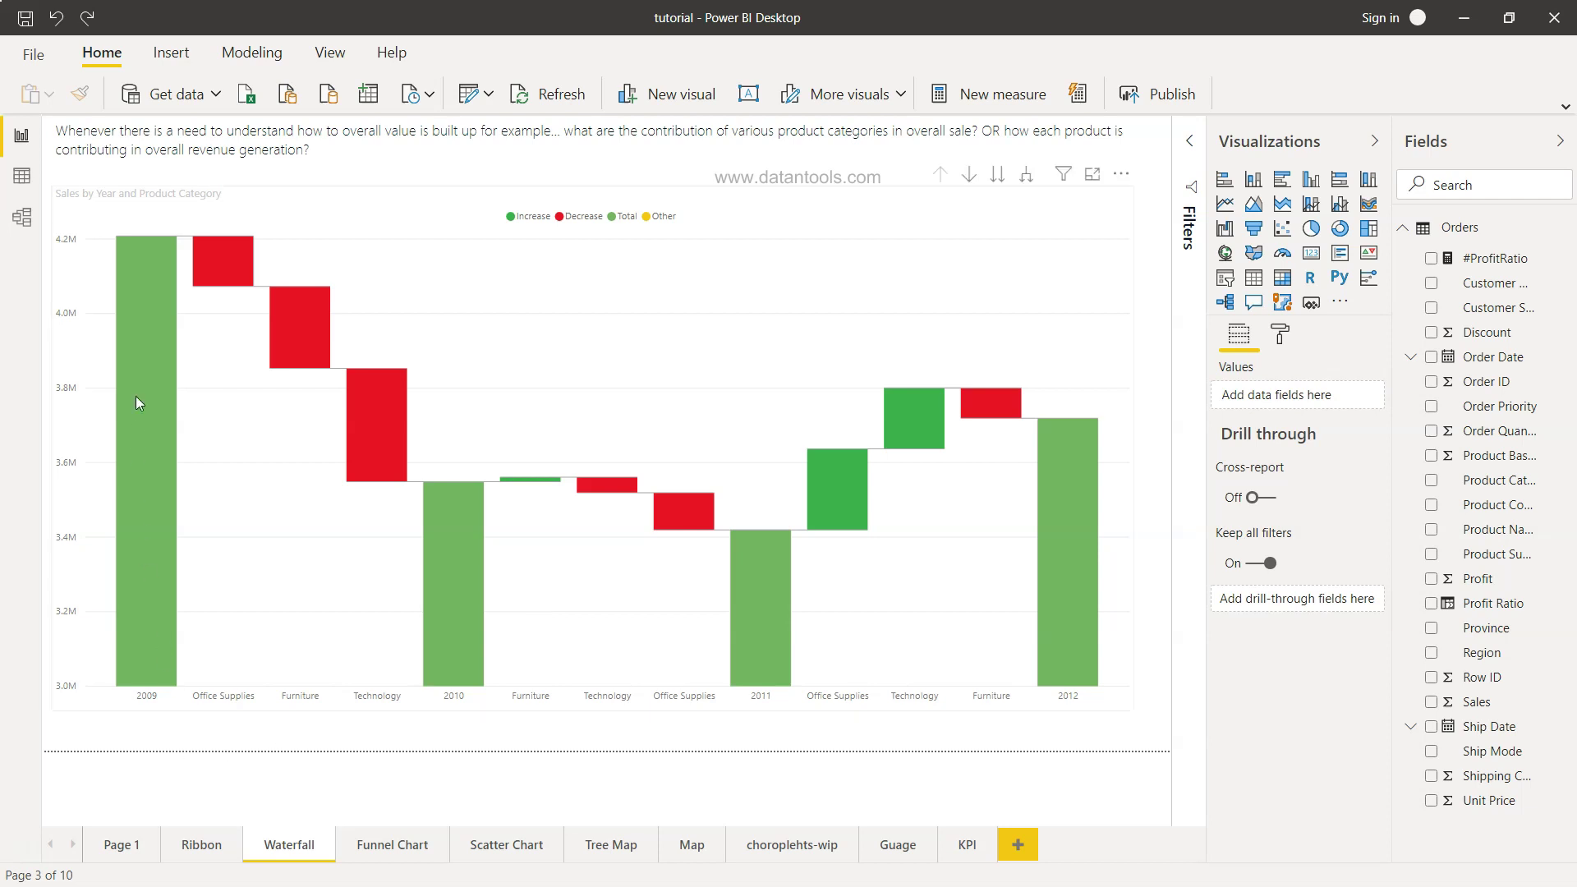
Delete the existing waterfall chart from the Waterfall page.
mouse_move(145, 297)
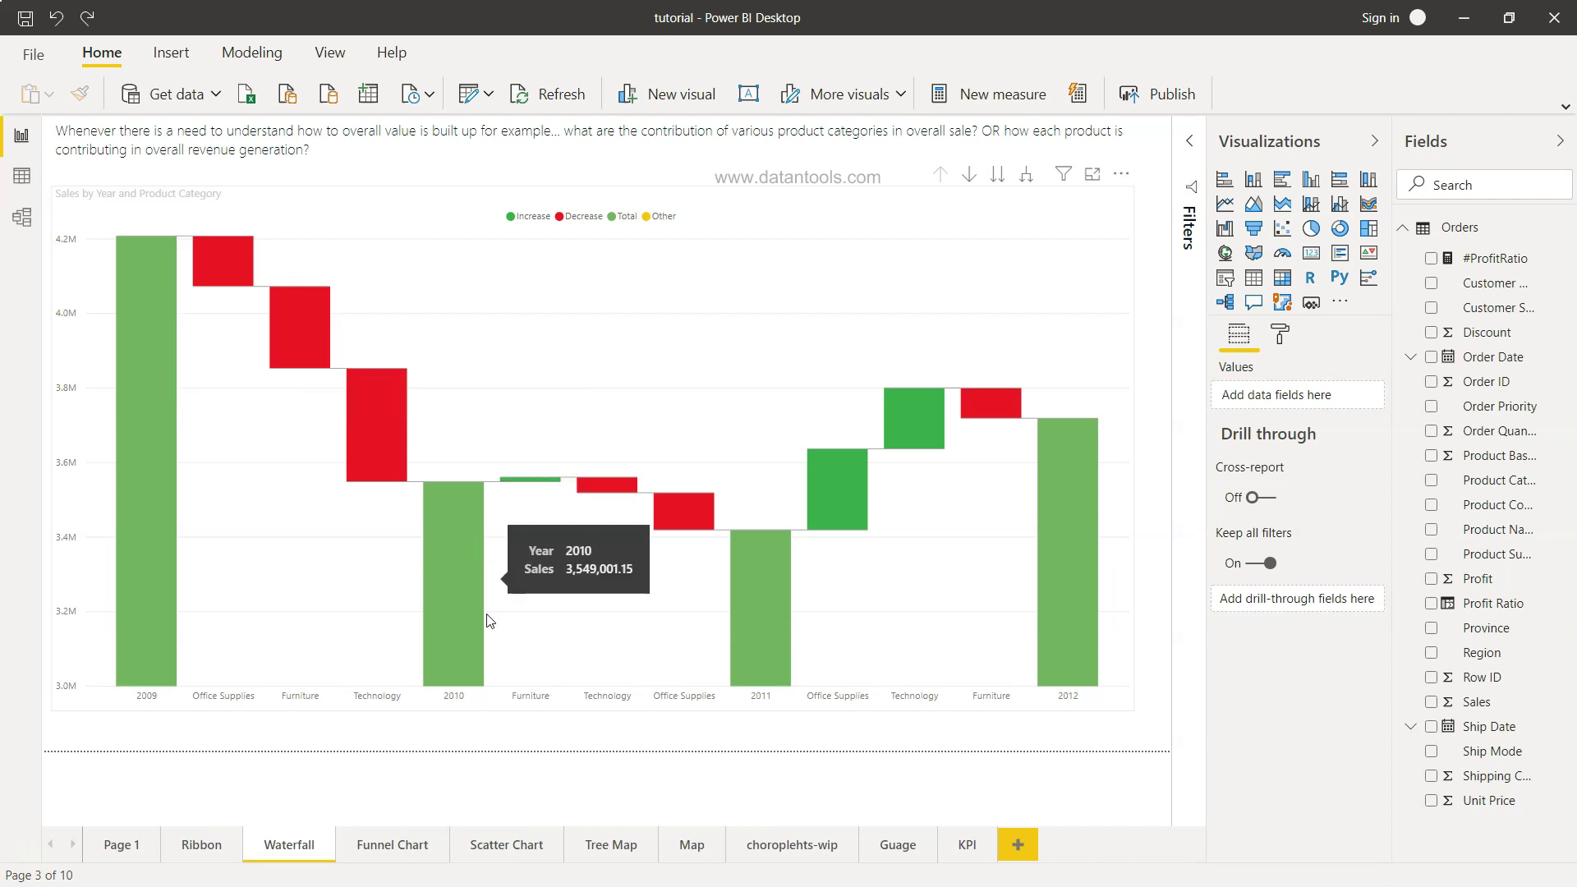
mouse_move(751, 645)
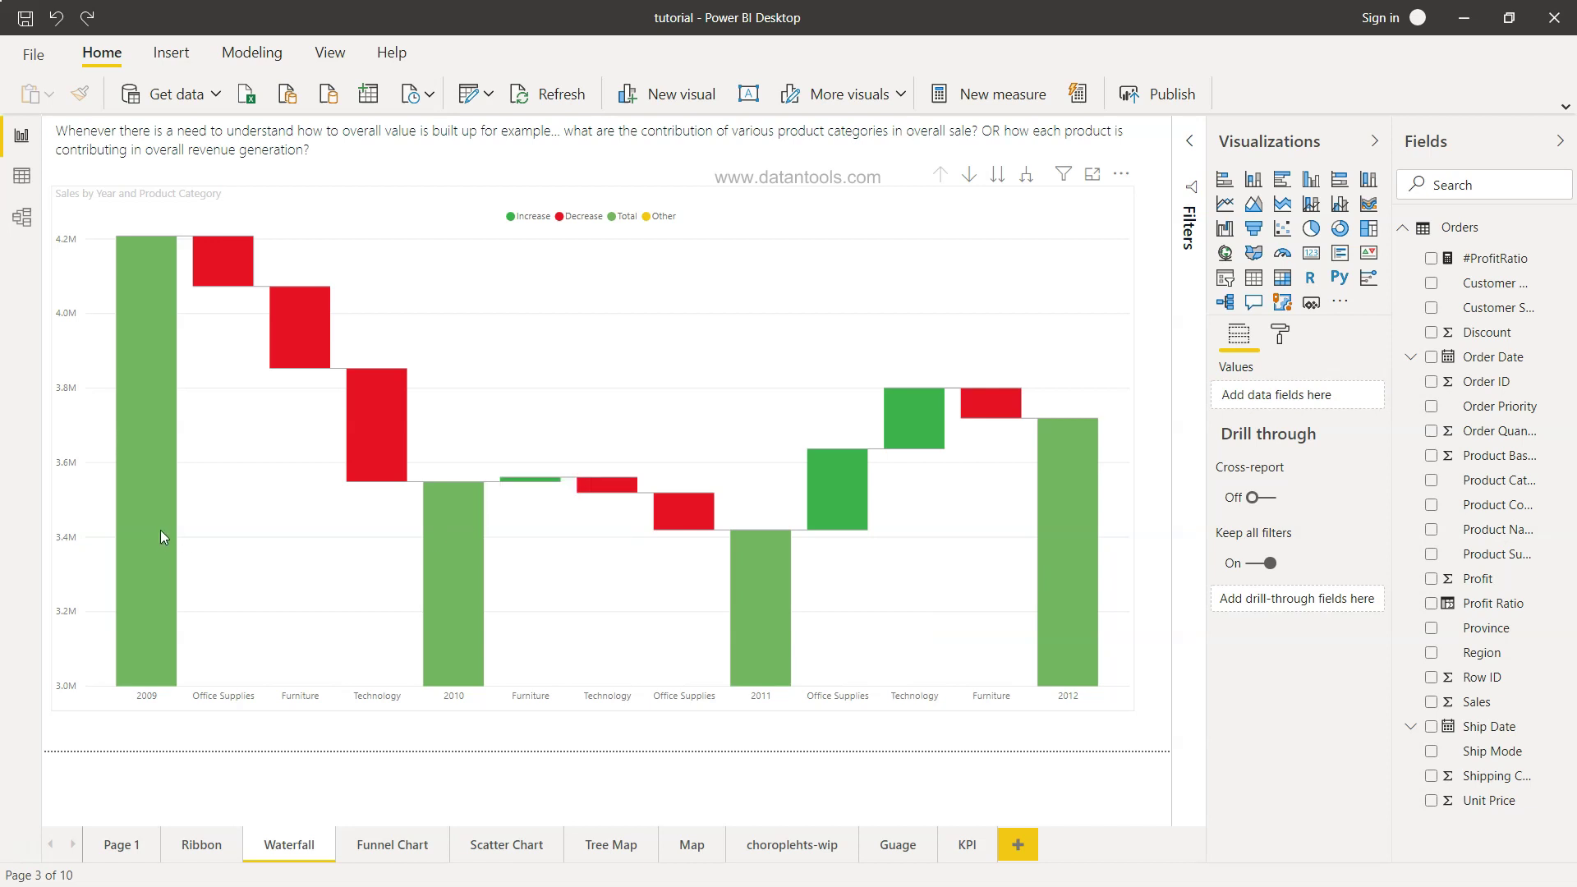
mouse_move(149, 555)
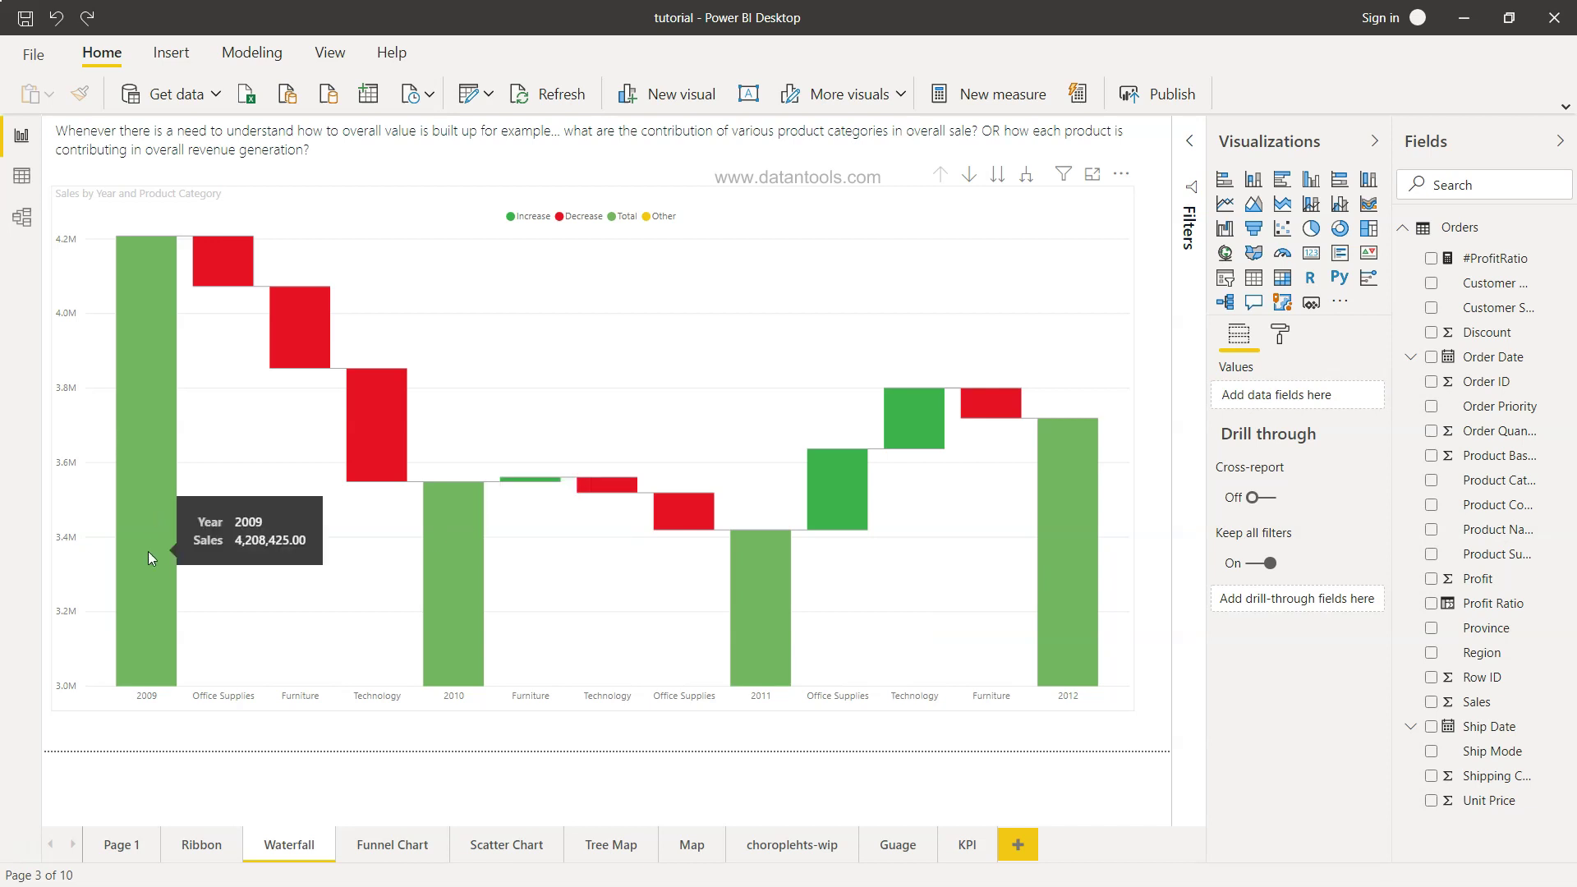
mouse_move(461, 614)
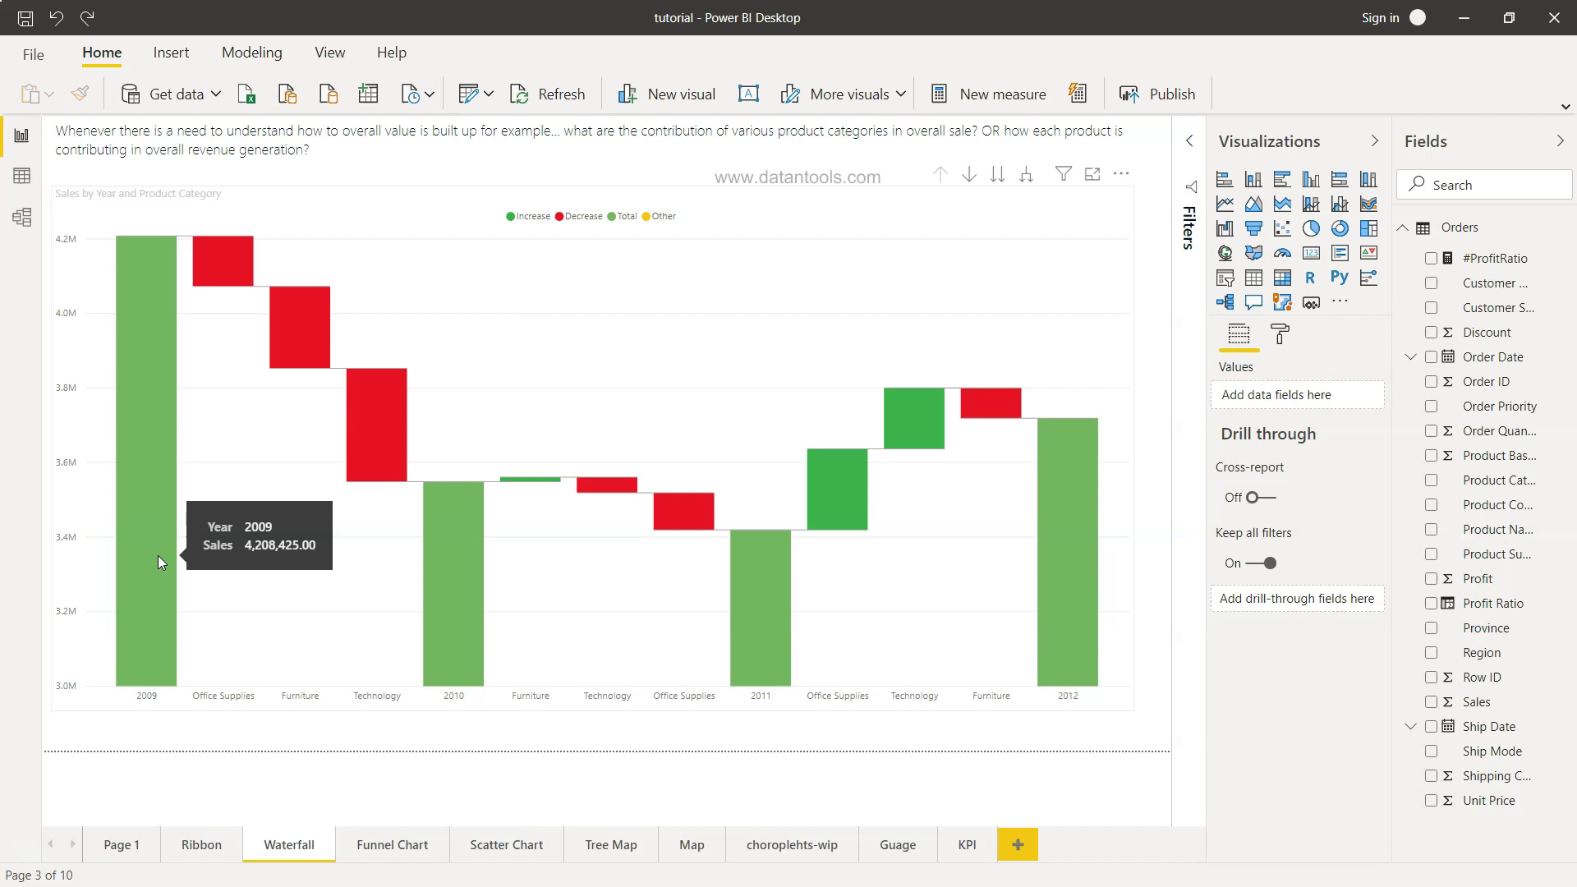
mouse_move(430, 566)
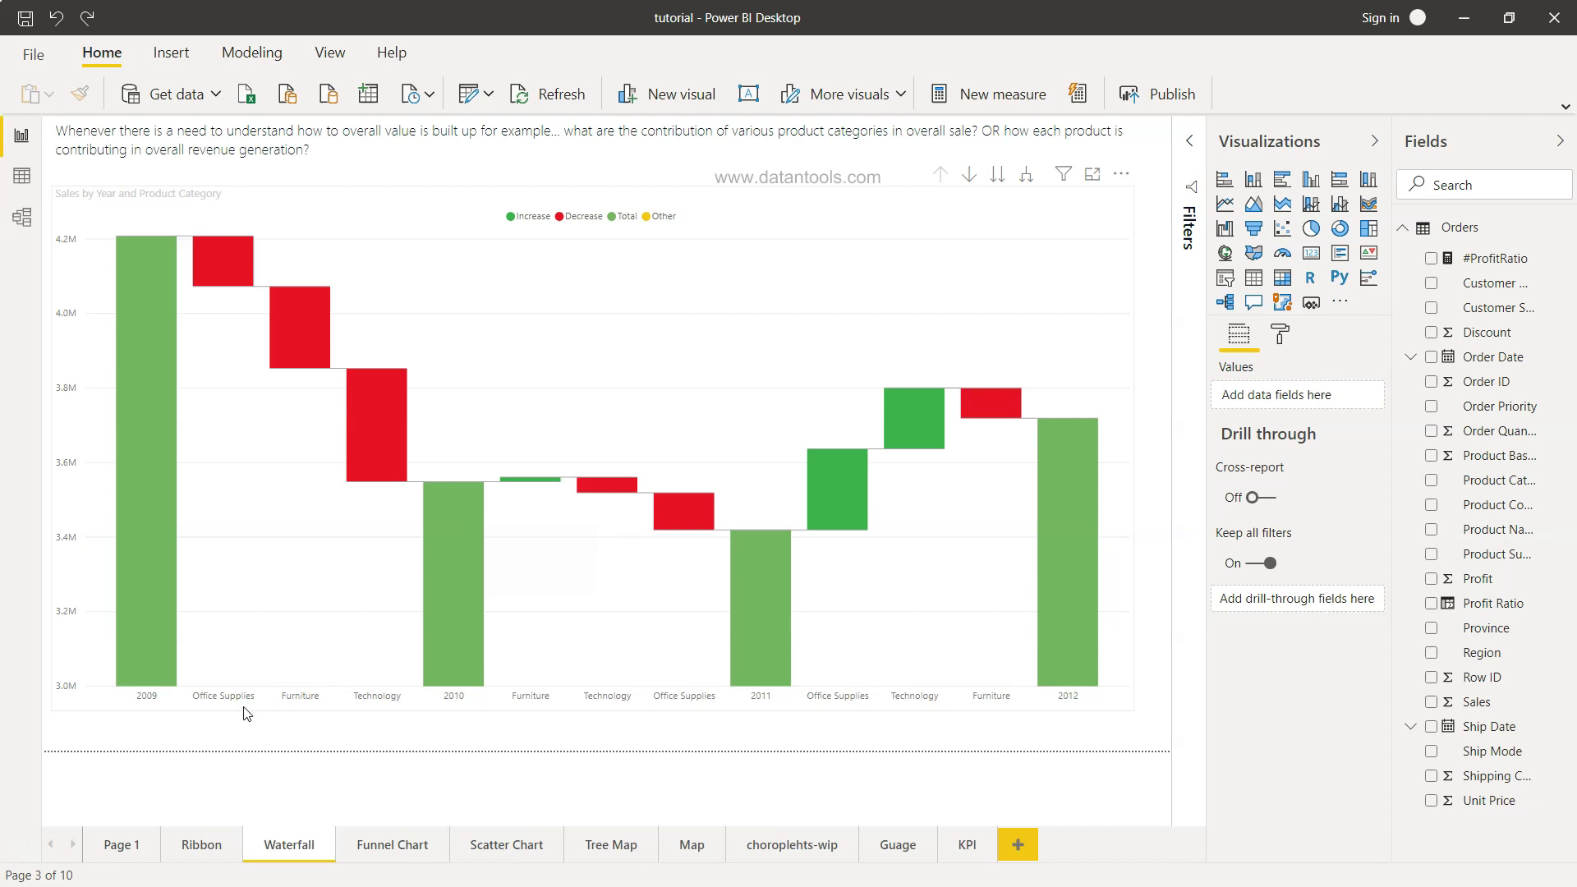
mouse_move(227, 269)
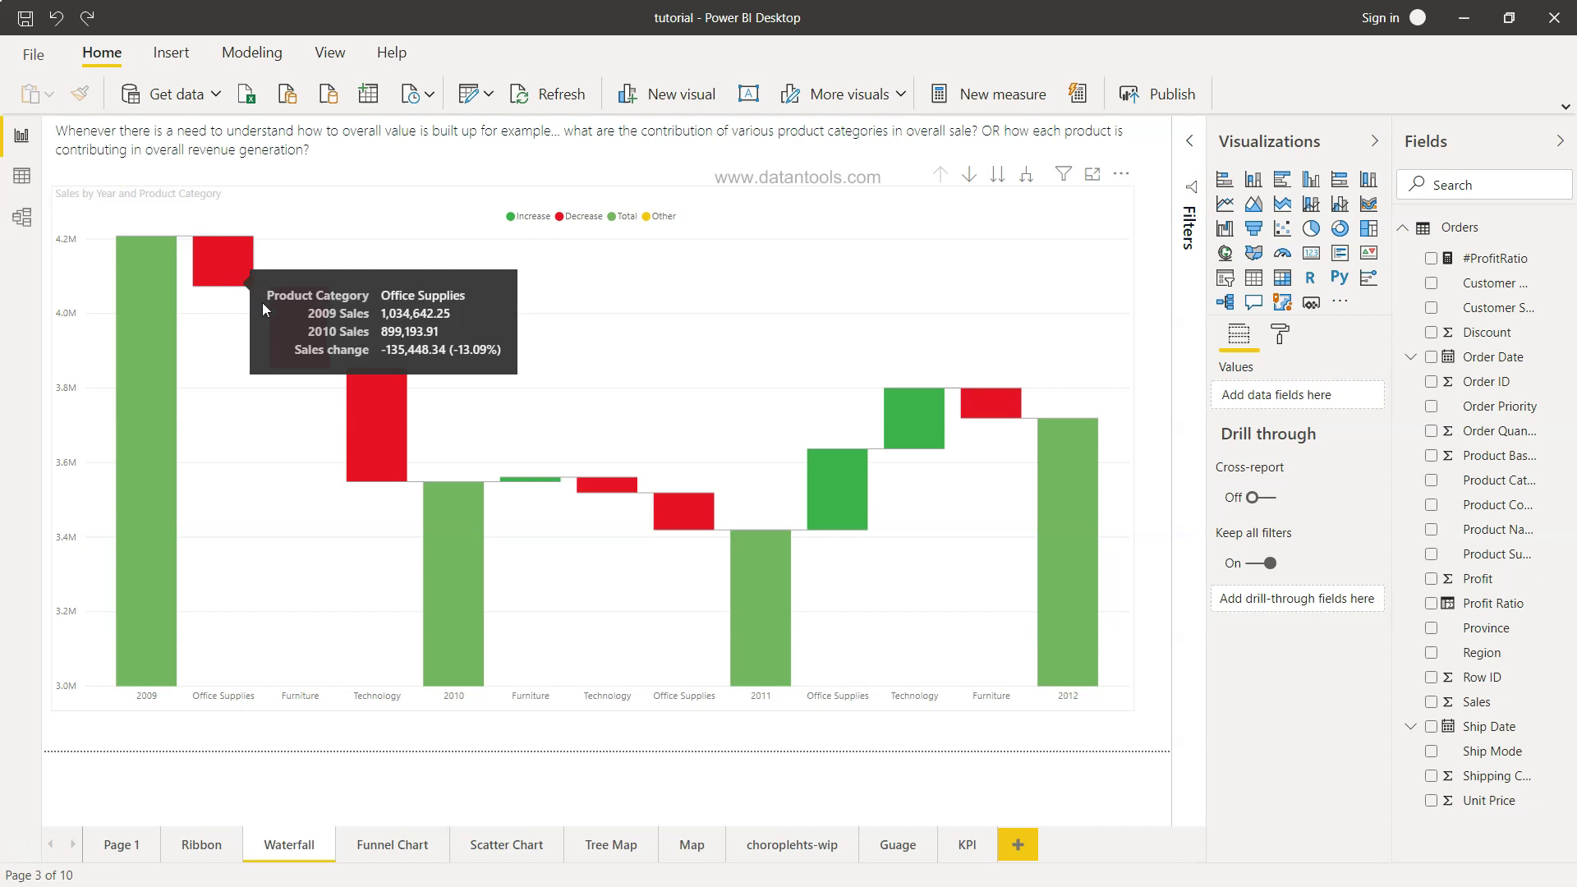
mouse_move(309, 335)
mouse_move(366, 430)
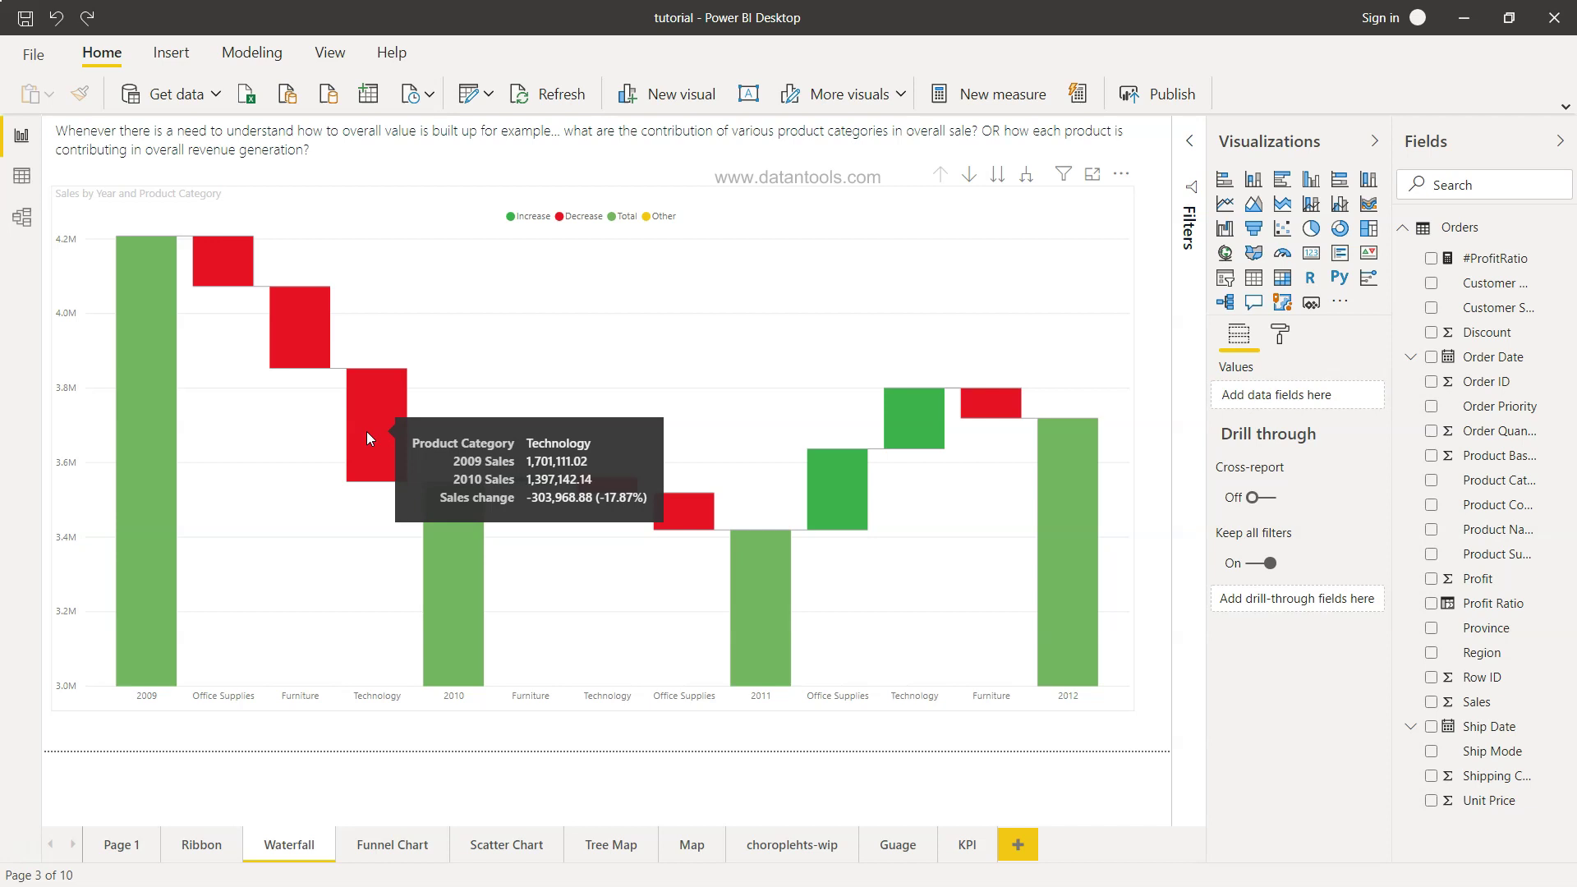
mouse_move(451, 647)
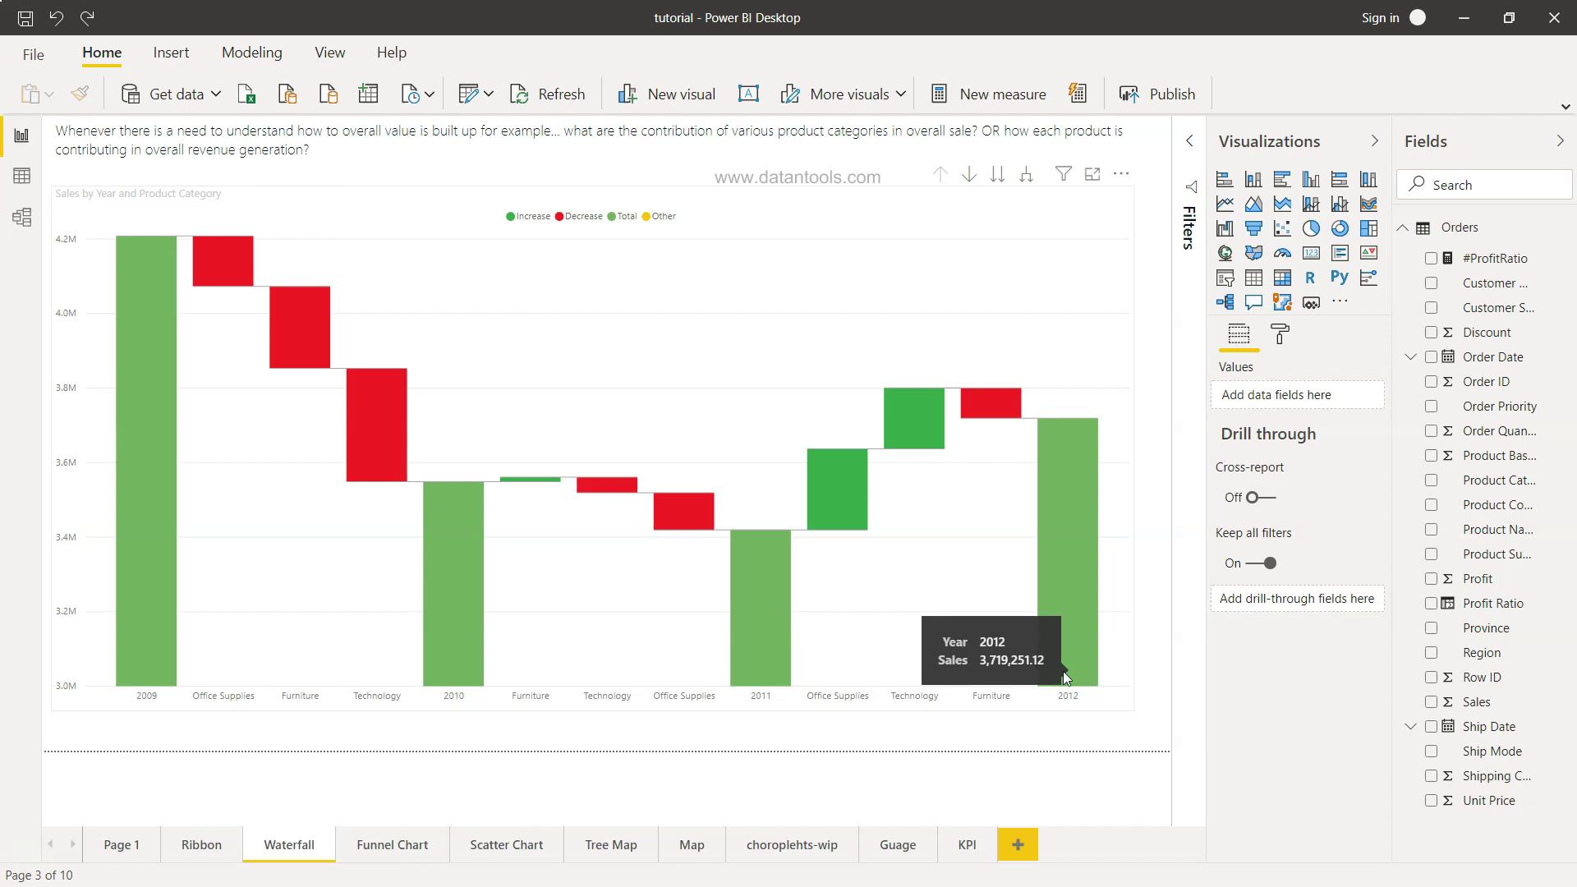
mouse_move(920, 416)
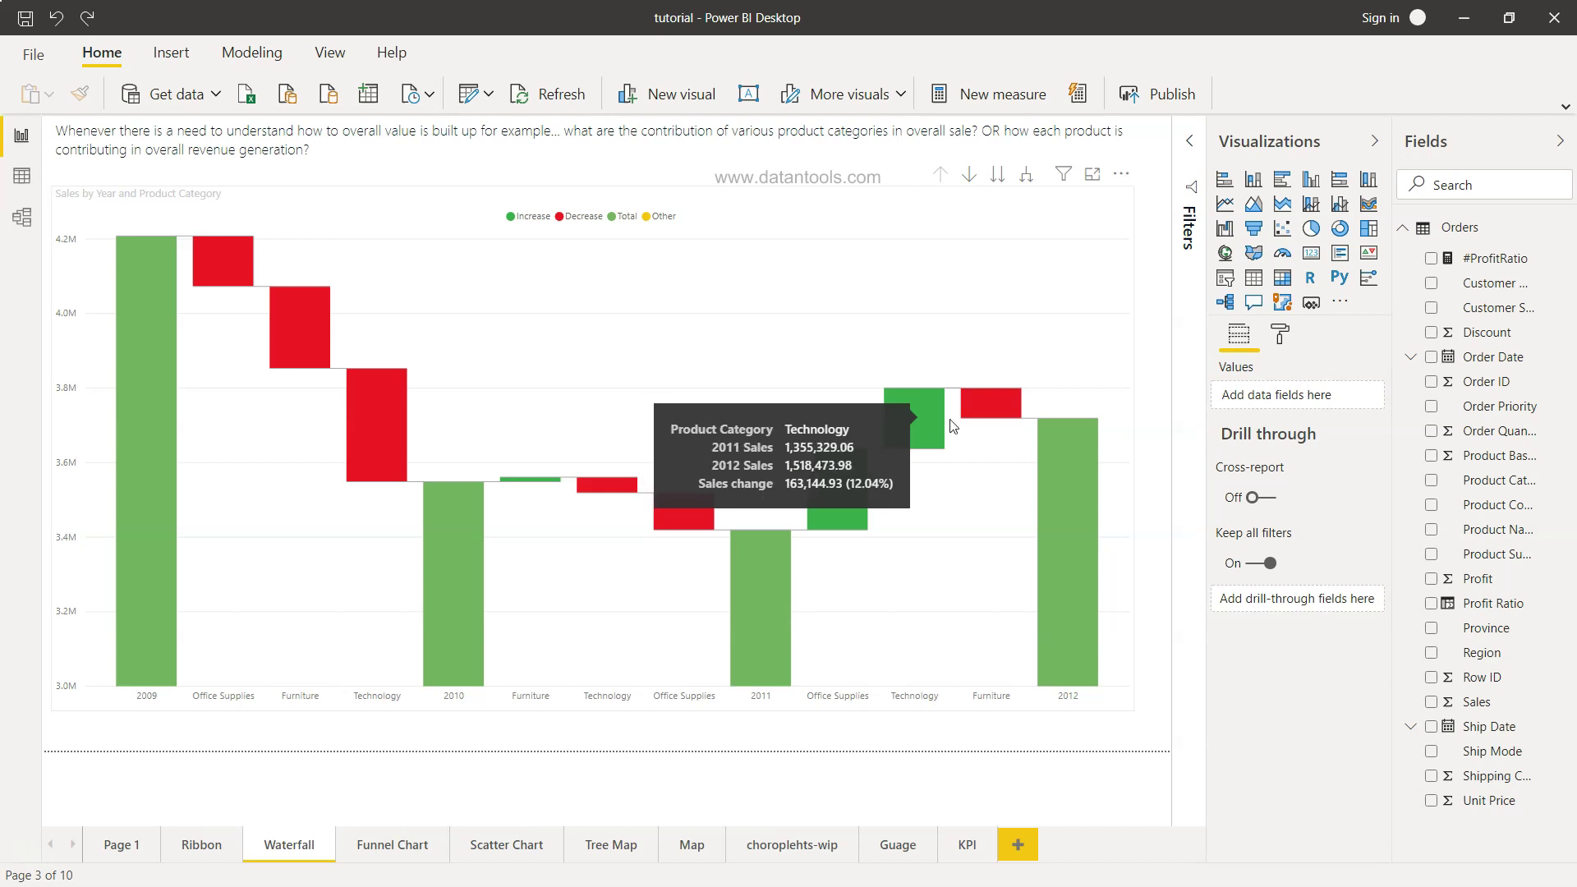
mouse_move(1004, 420)
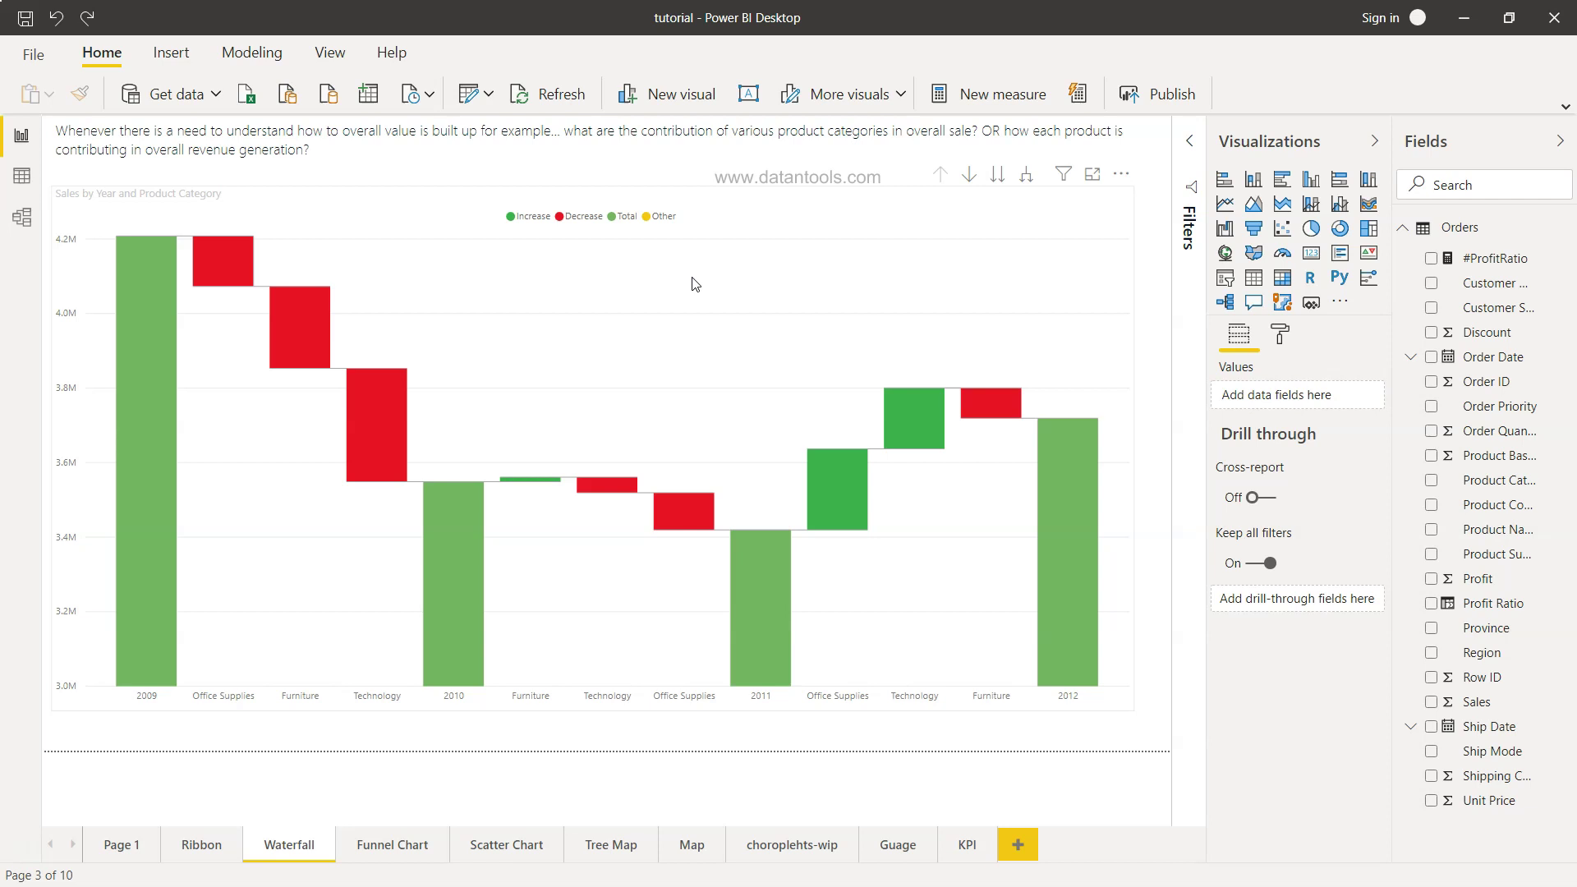
left_click(788, 241)
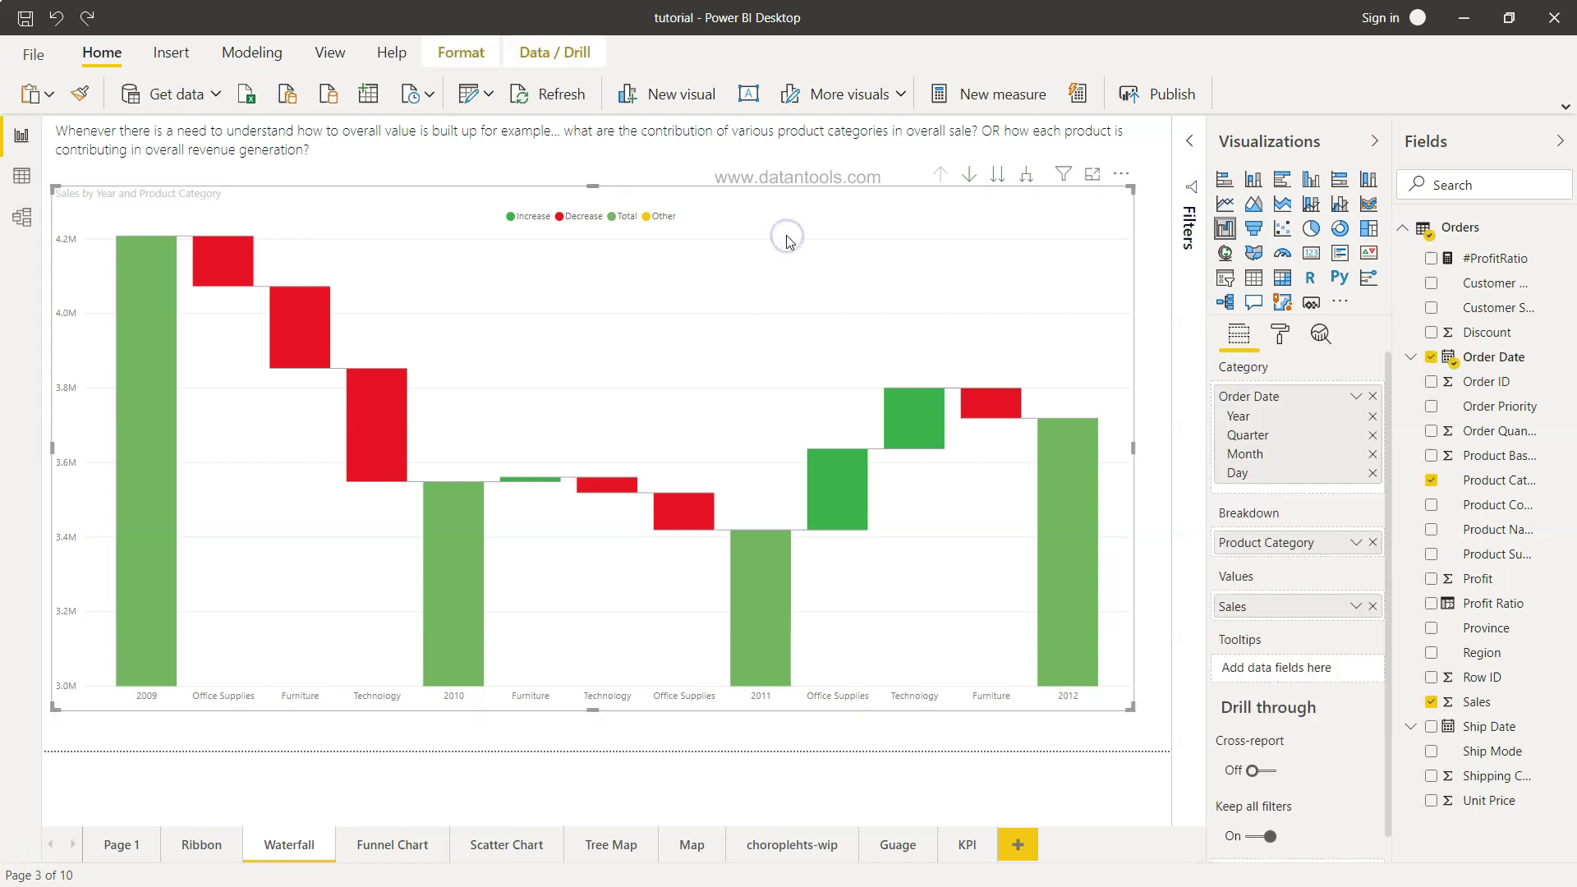
key("Delete")
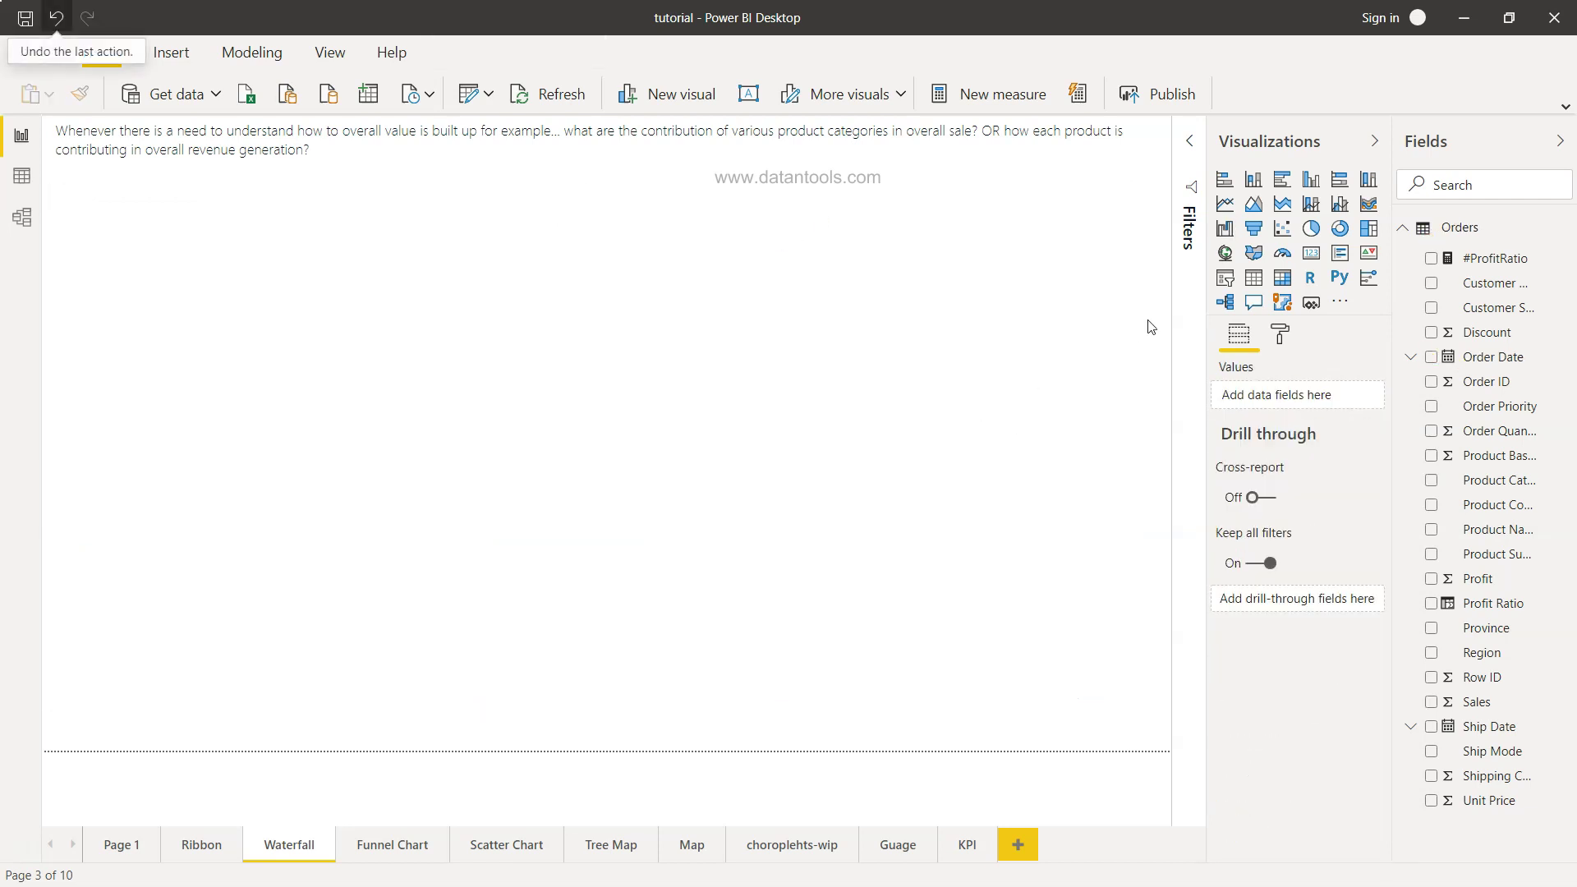
Add a new empty waterfall visual and stretch it to fill most of the page.
left_click(1224, 230)
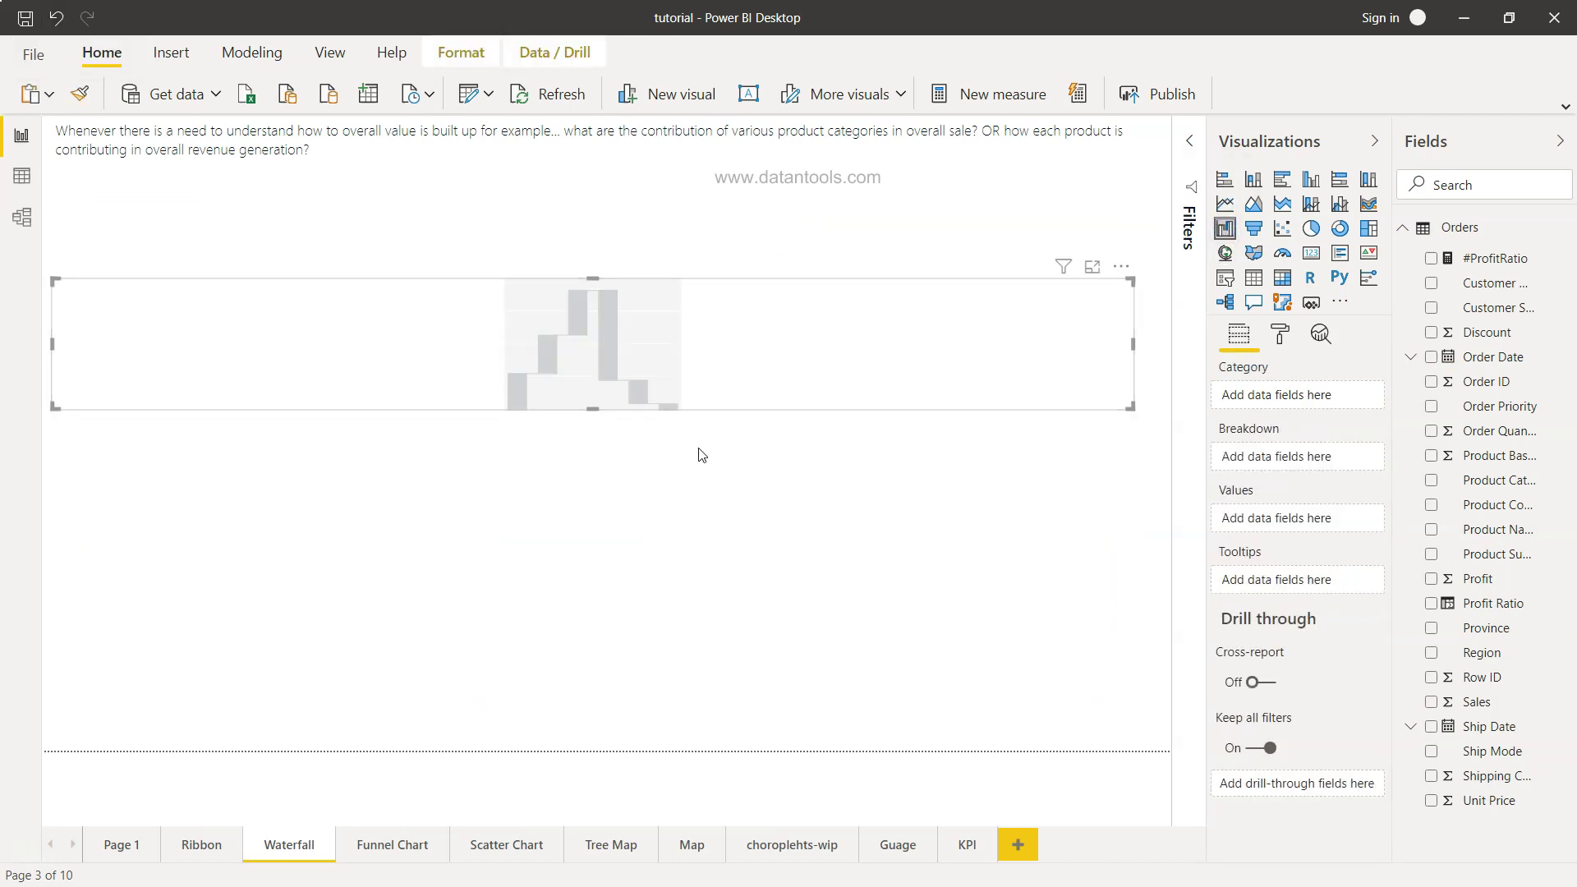
left_click_drag(595, 408, 605, 767)
left_click_drag(593, 279, 613, 194)
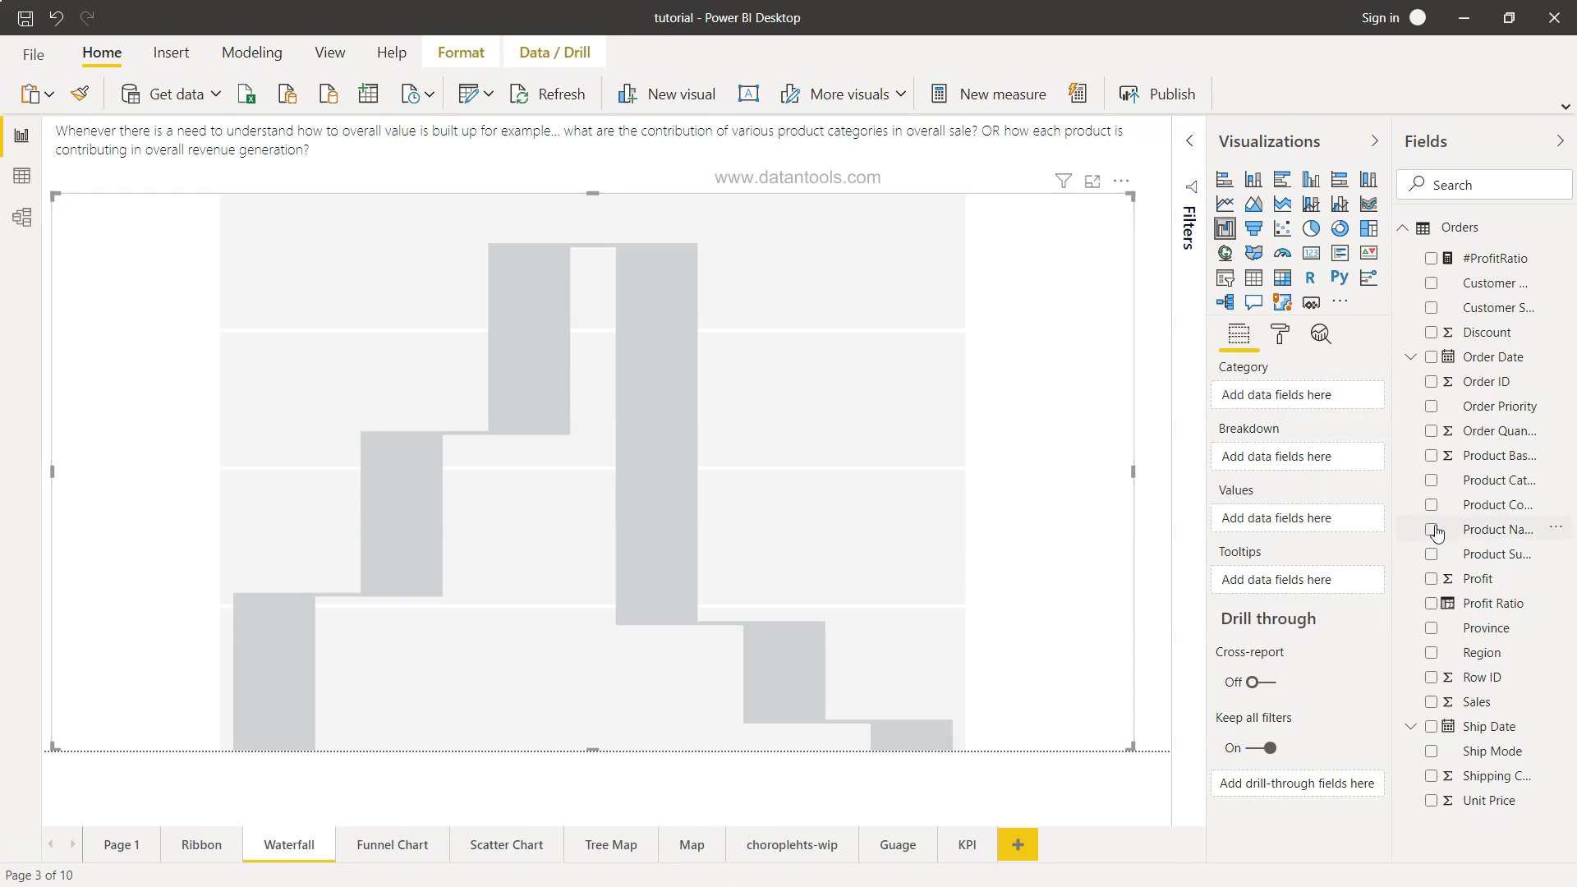
Build the waterfall from Order Date at Year level, Product Category breakdown, and Sales values.
left_click(1431, 358)
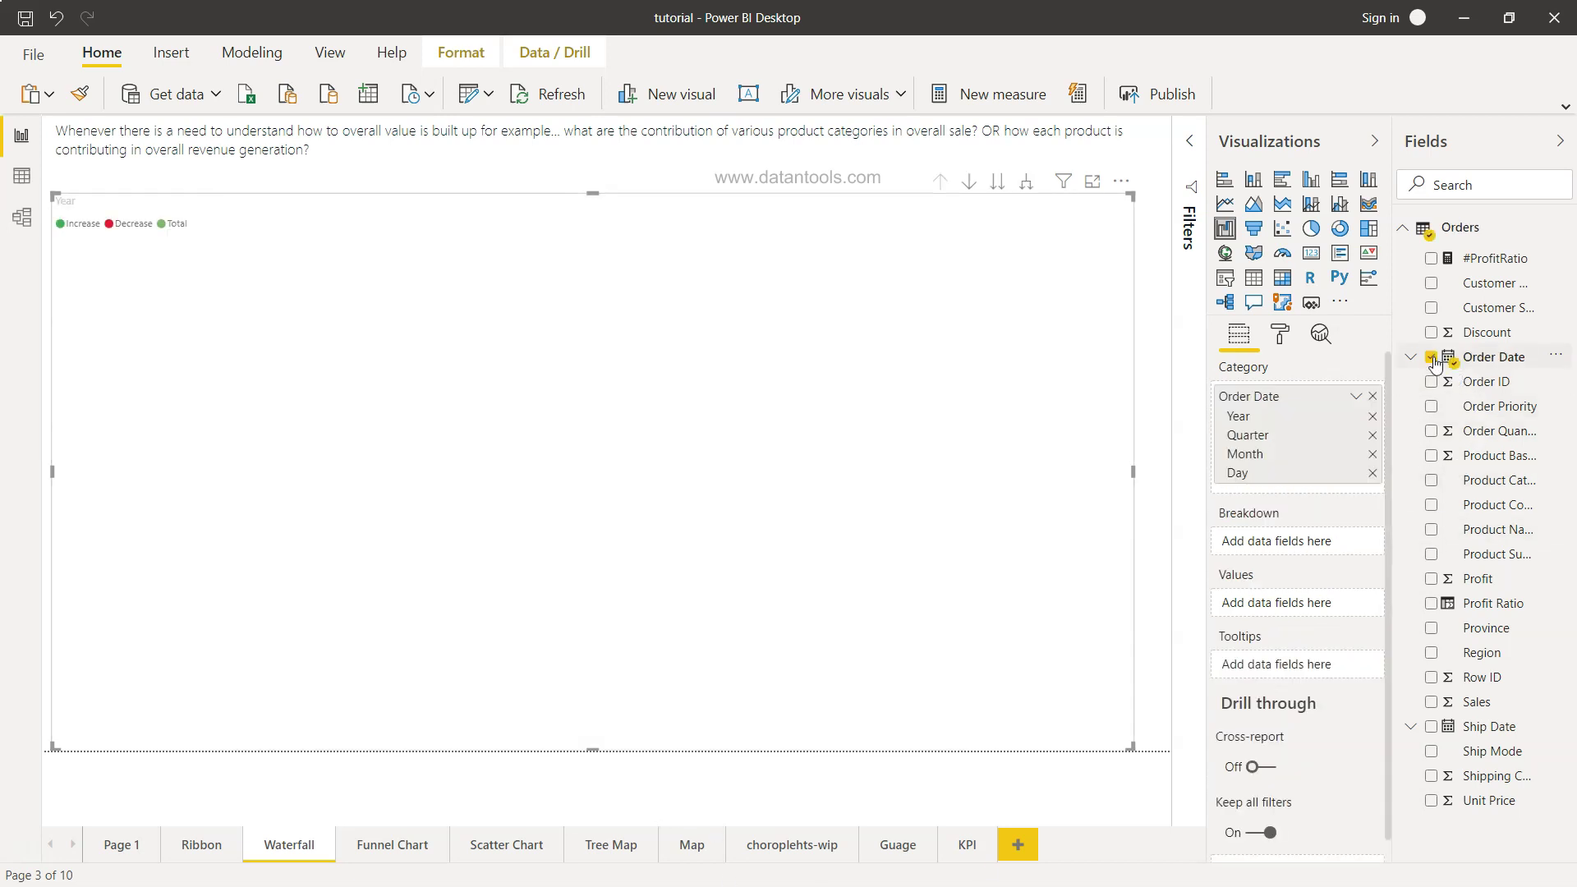
left_click(1372, 473)
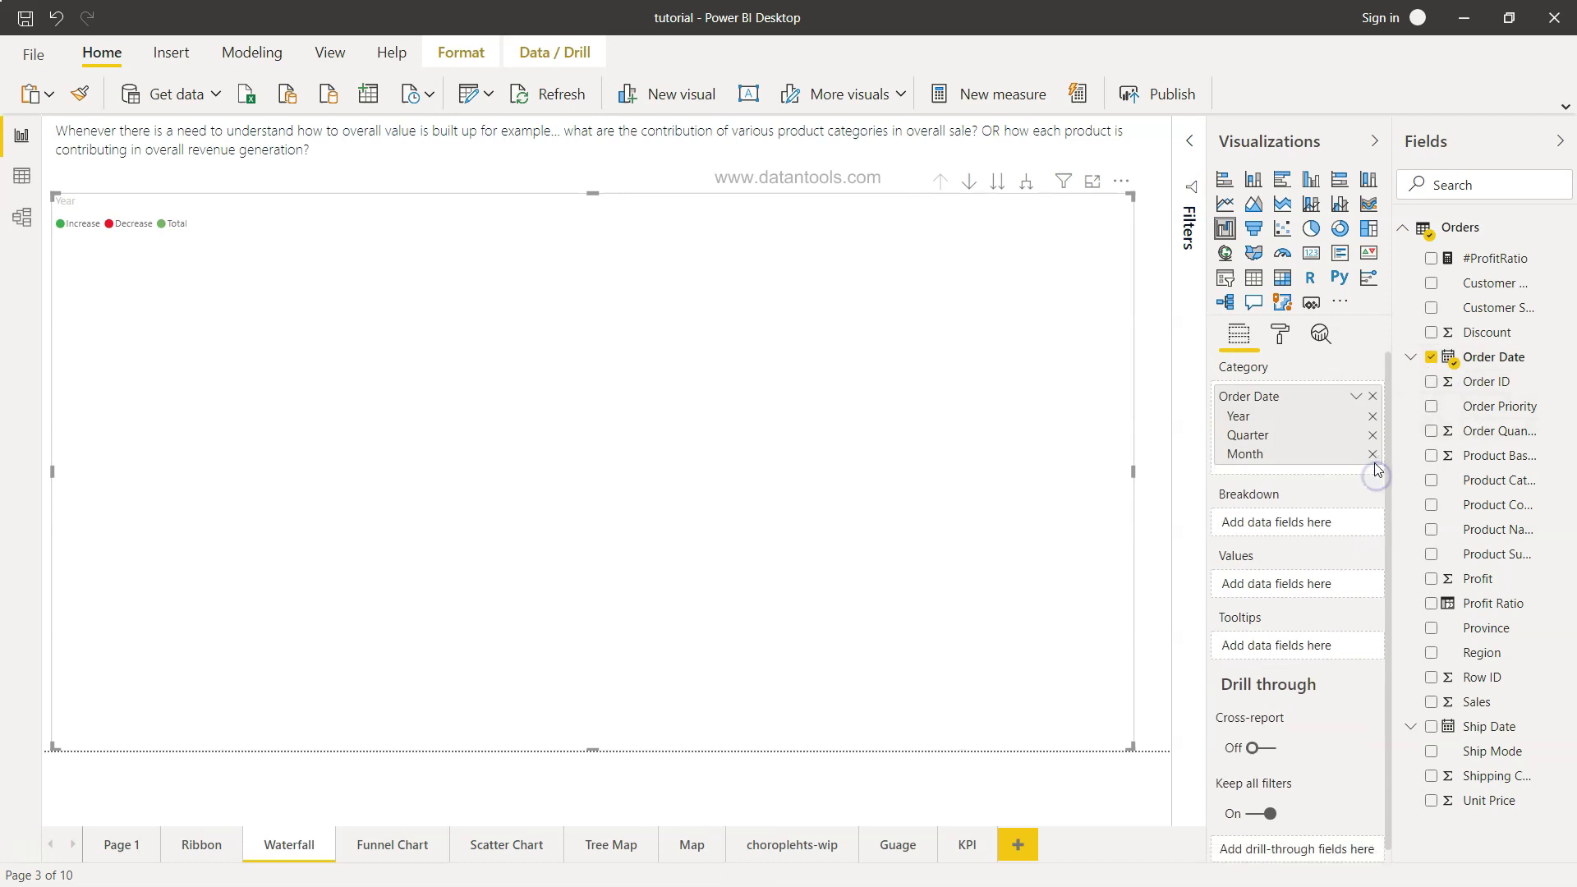
left_click(1372, 454)
left_click(1372, 436)
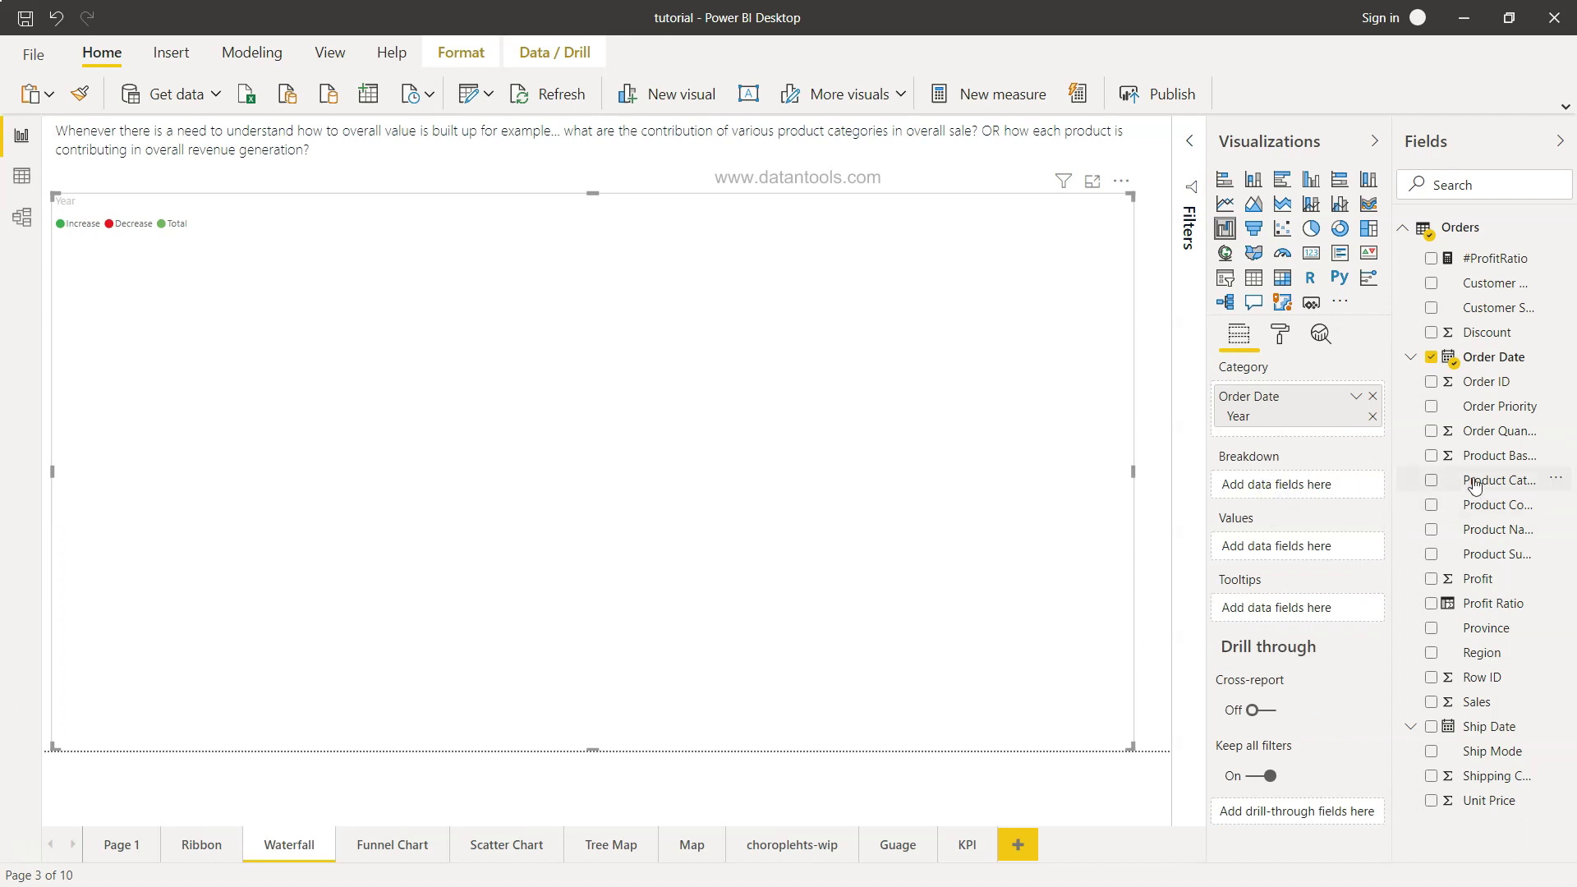
left_click(1431, 480)
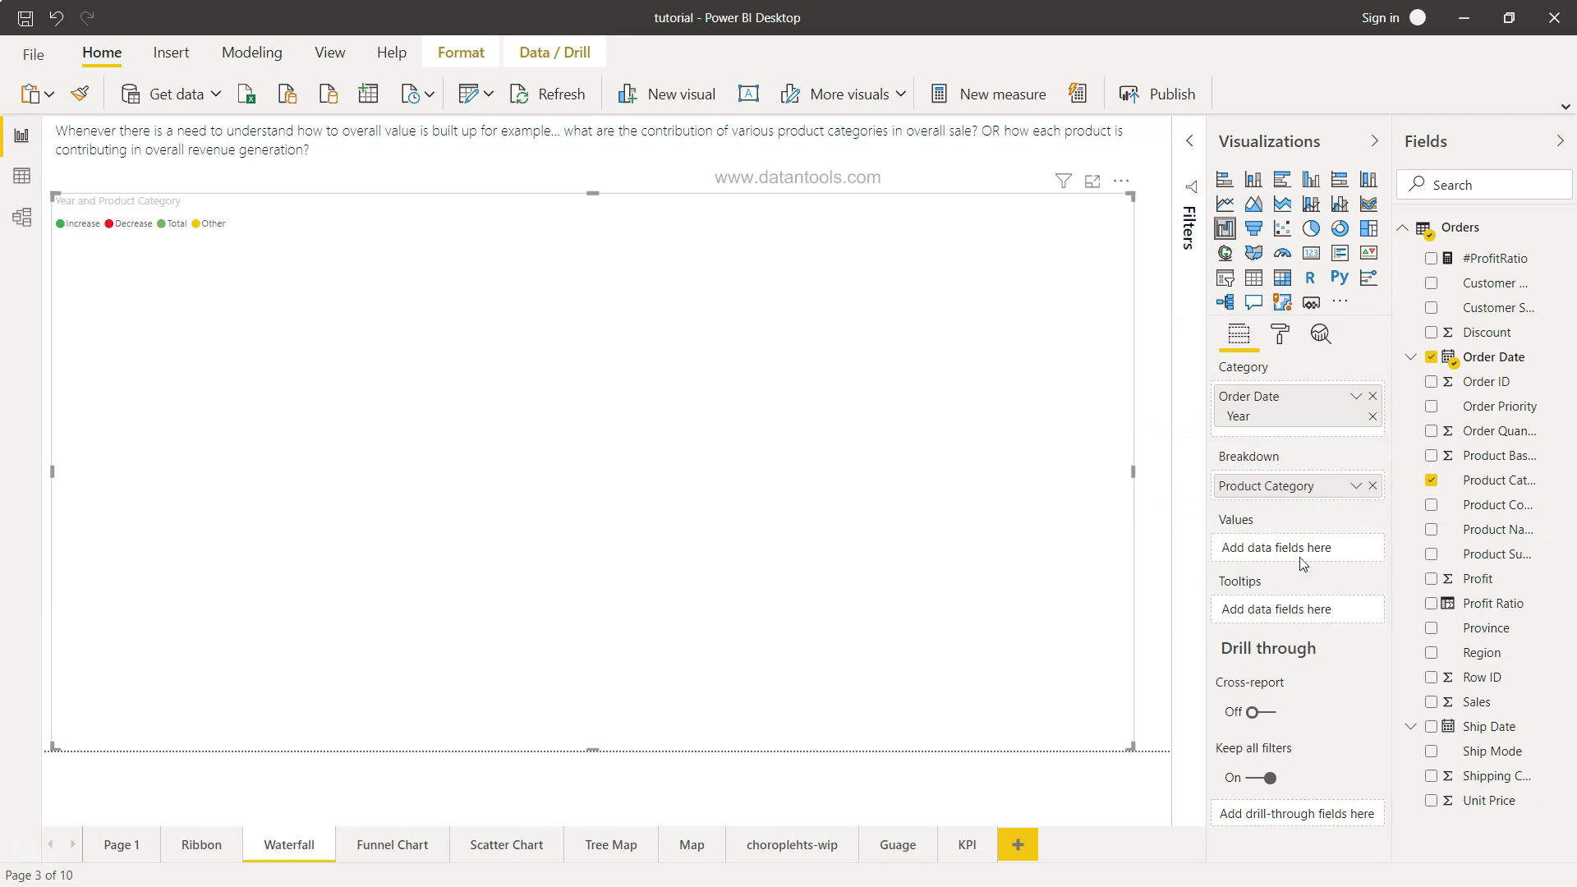
left_click(1430, 701)
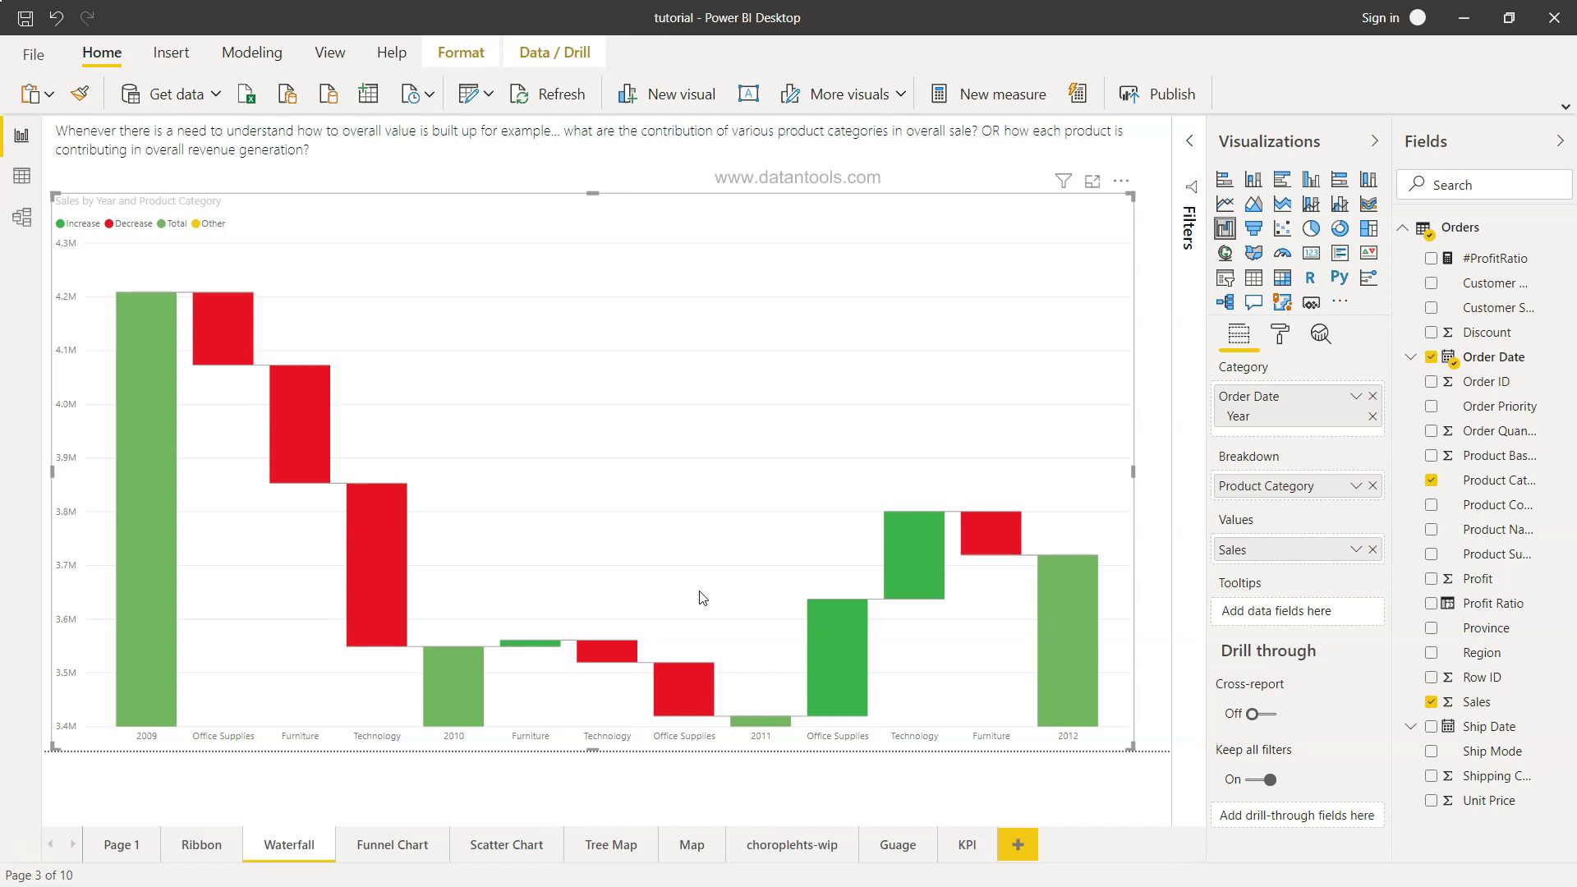
mouse_move(761, 729)
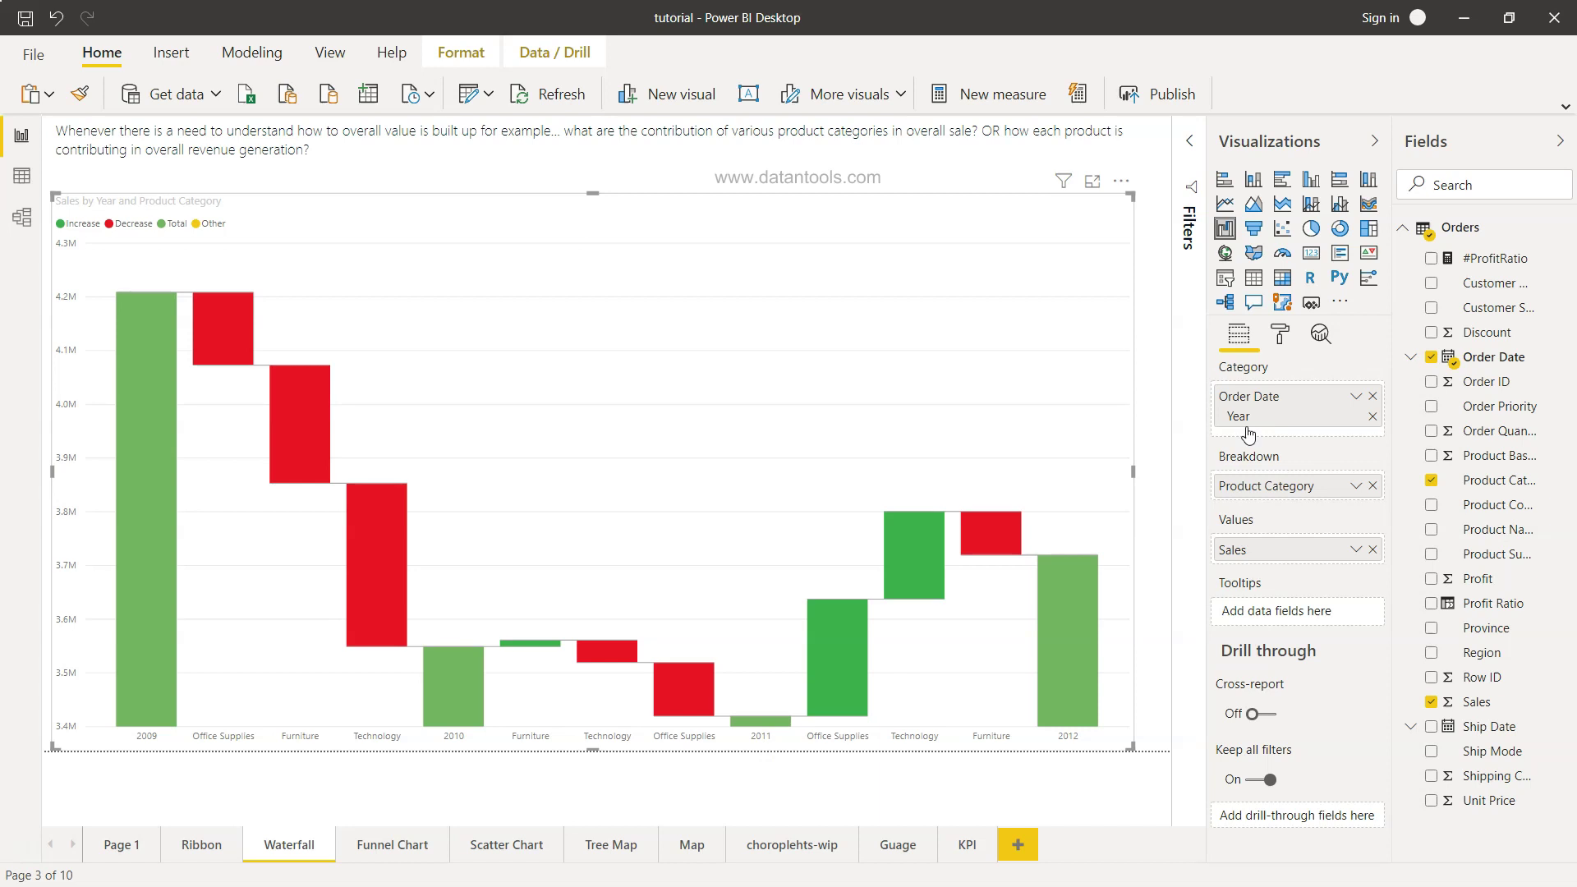
left_click(1280, 339)
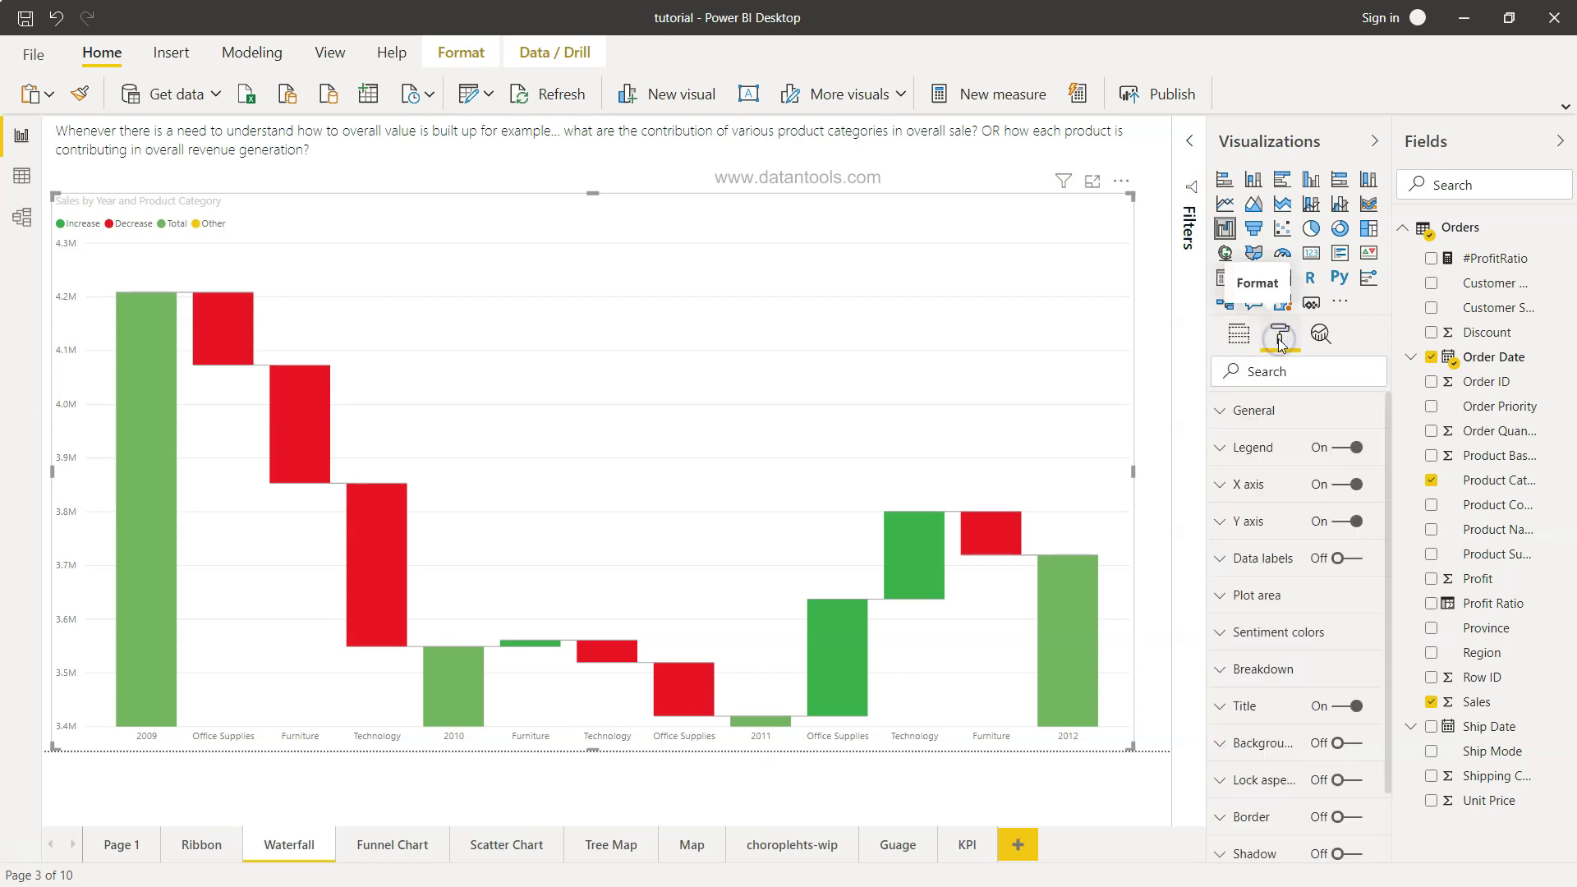
left_click(1229, 524)
left_click(1229, 524)
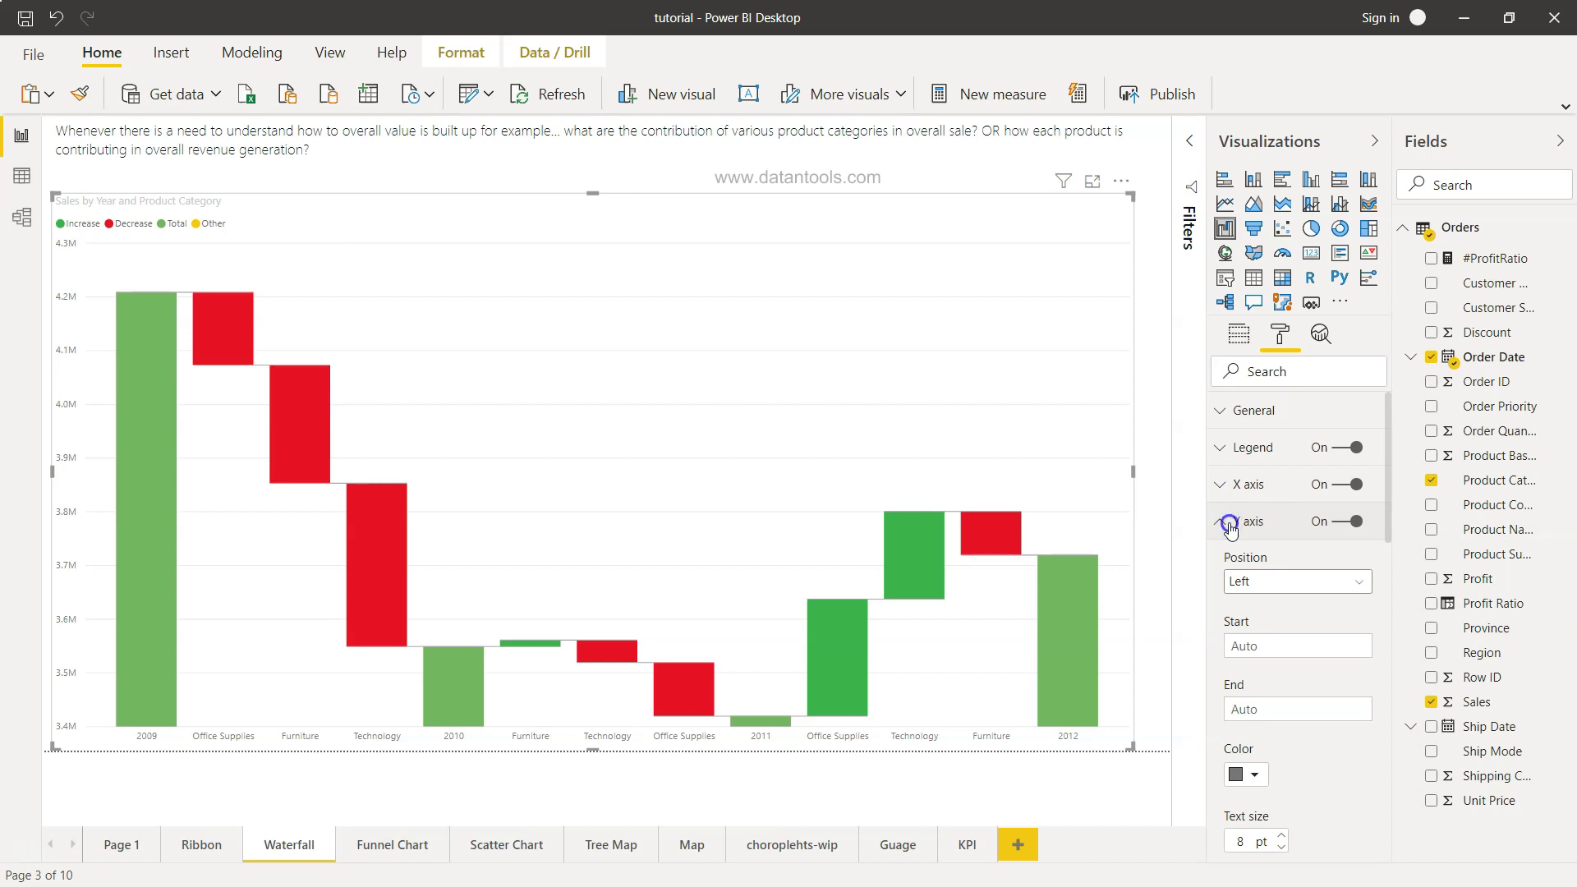
left_click(1229, 524)
scroll(1296, 628, "down", 5)
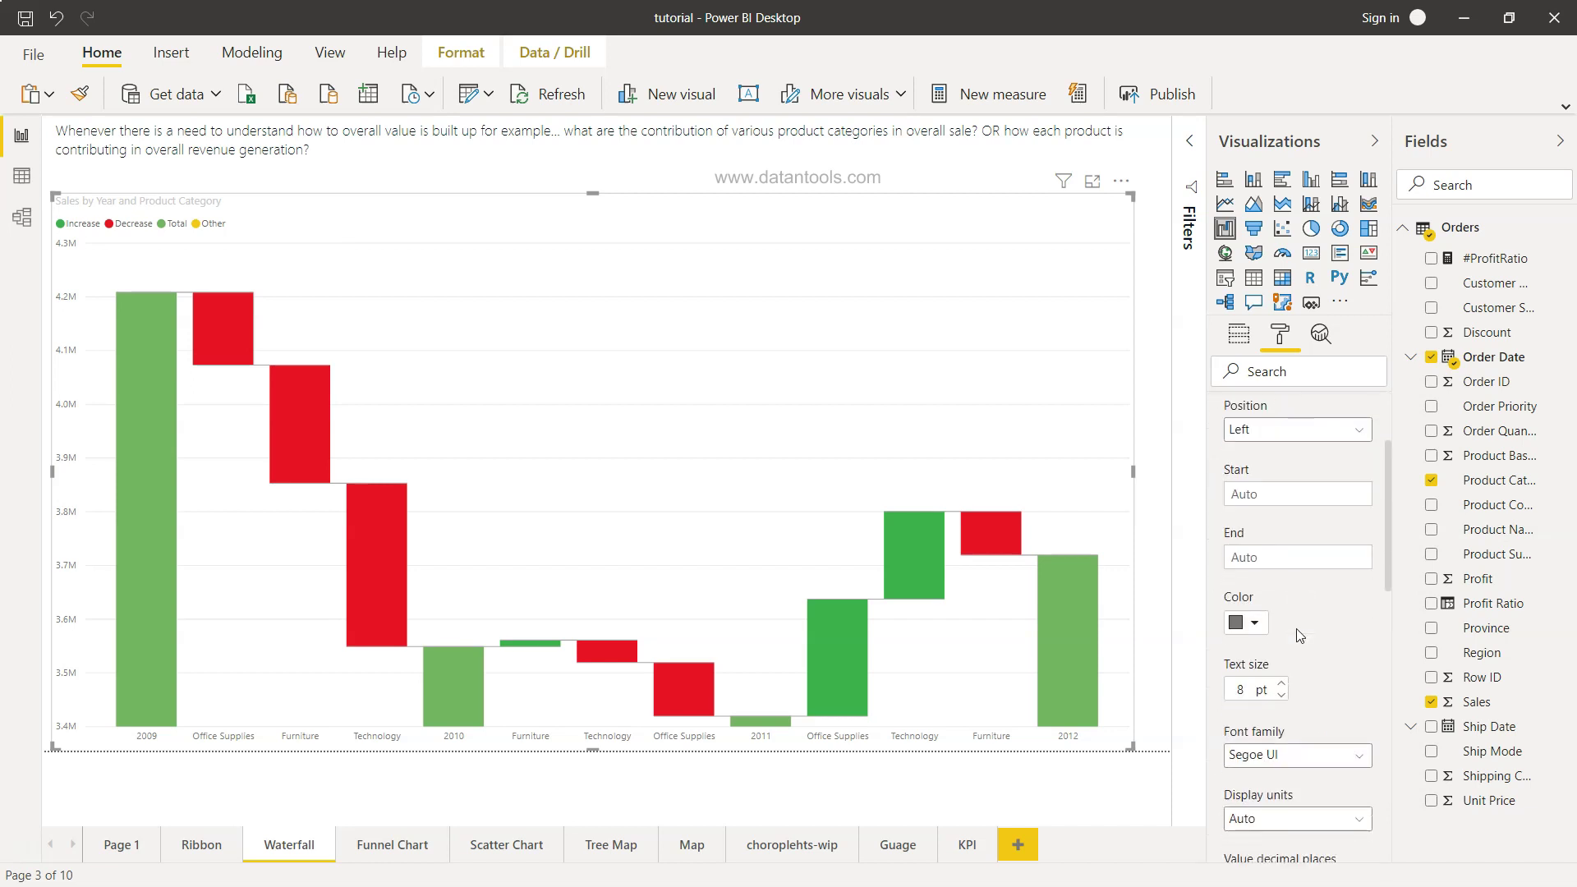
scroll(1296, 628, "down", 5)
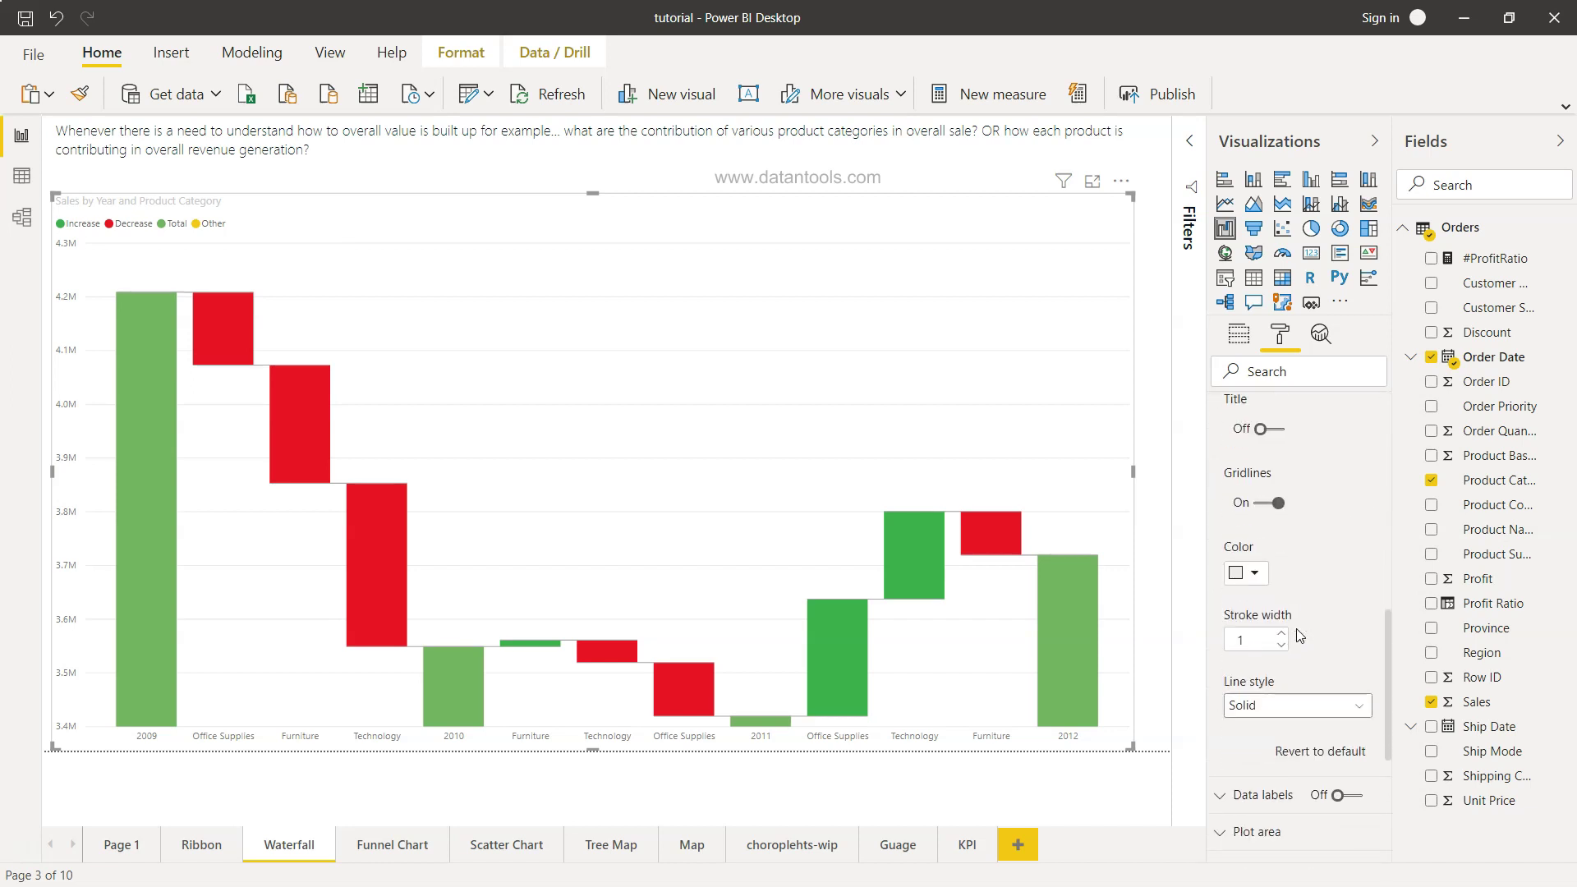
scroll(1298, 636, "up", 10)
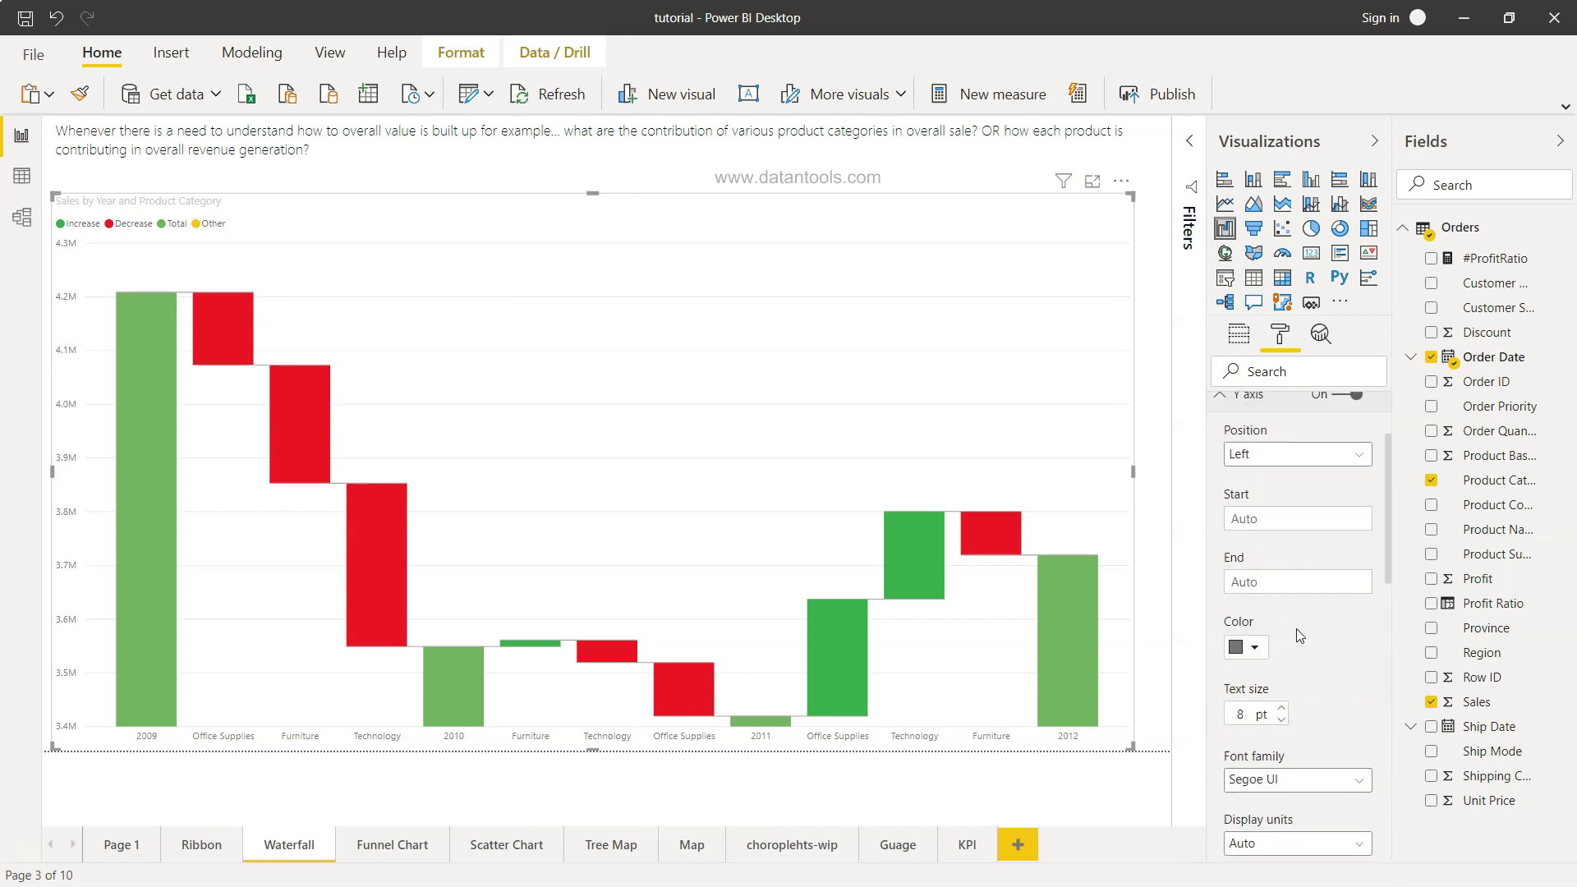
left_click(1269, 645)
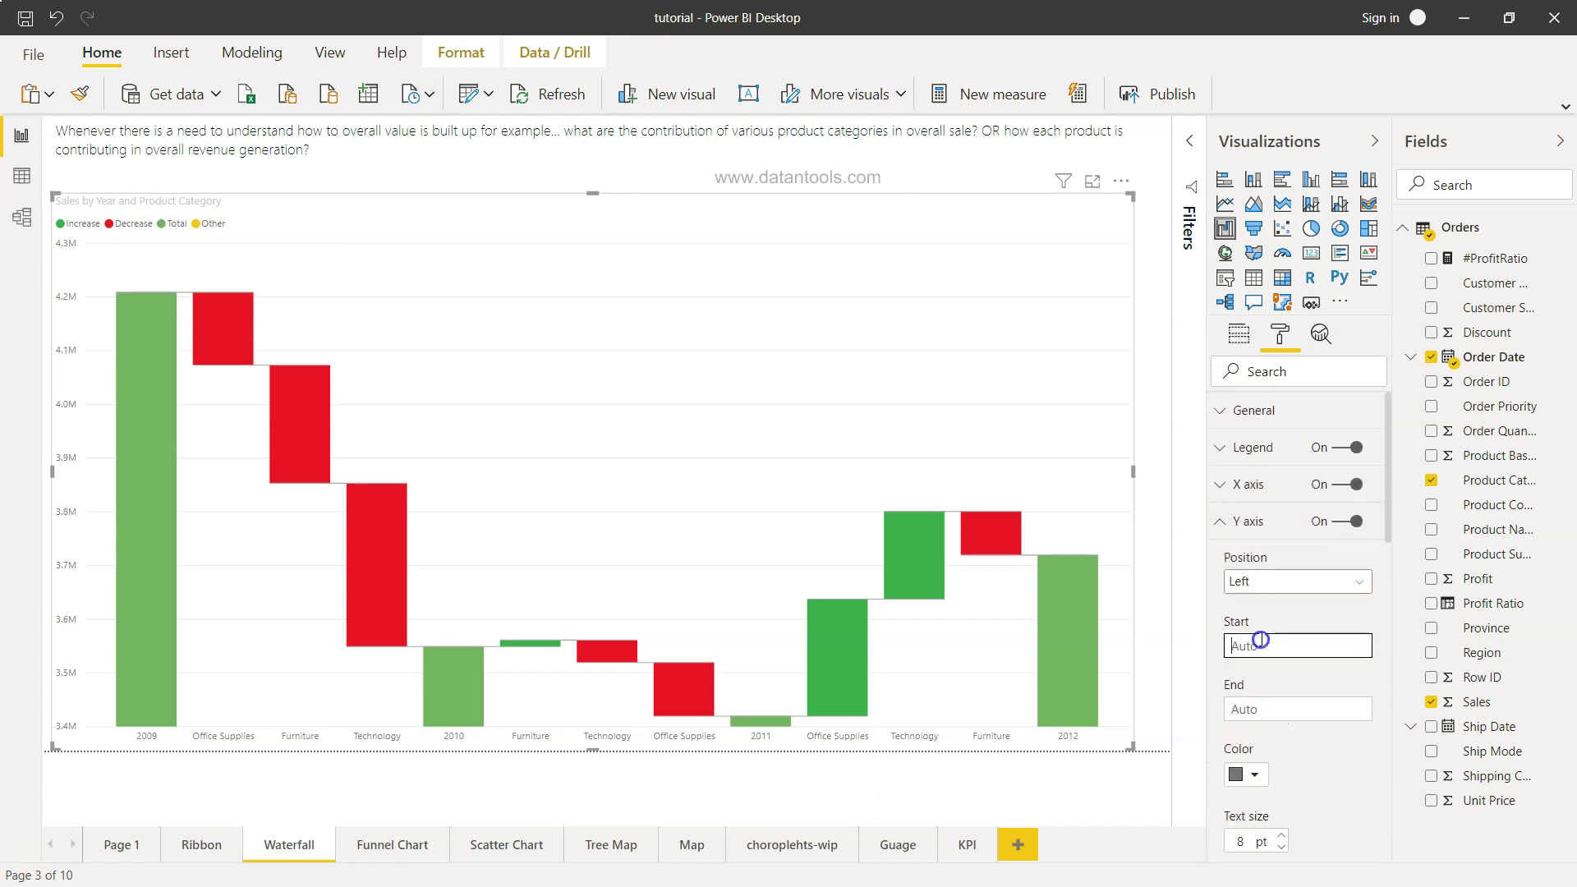
left_click(1276, 705)
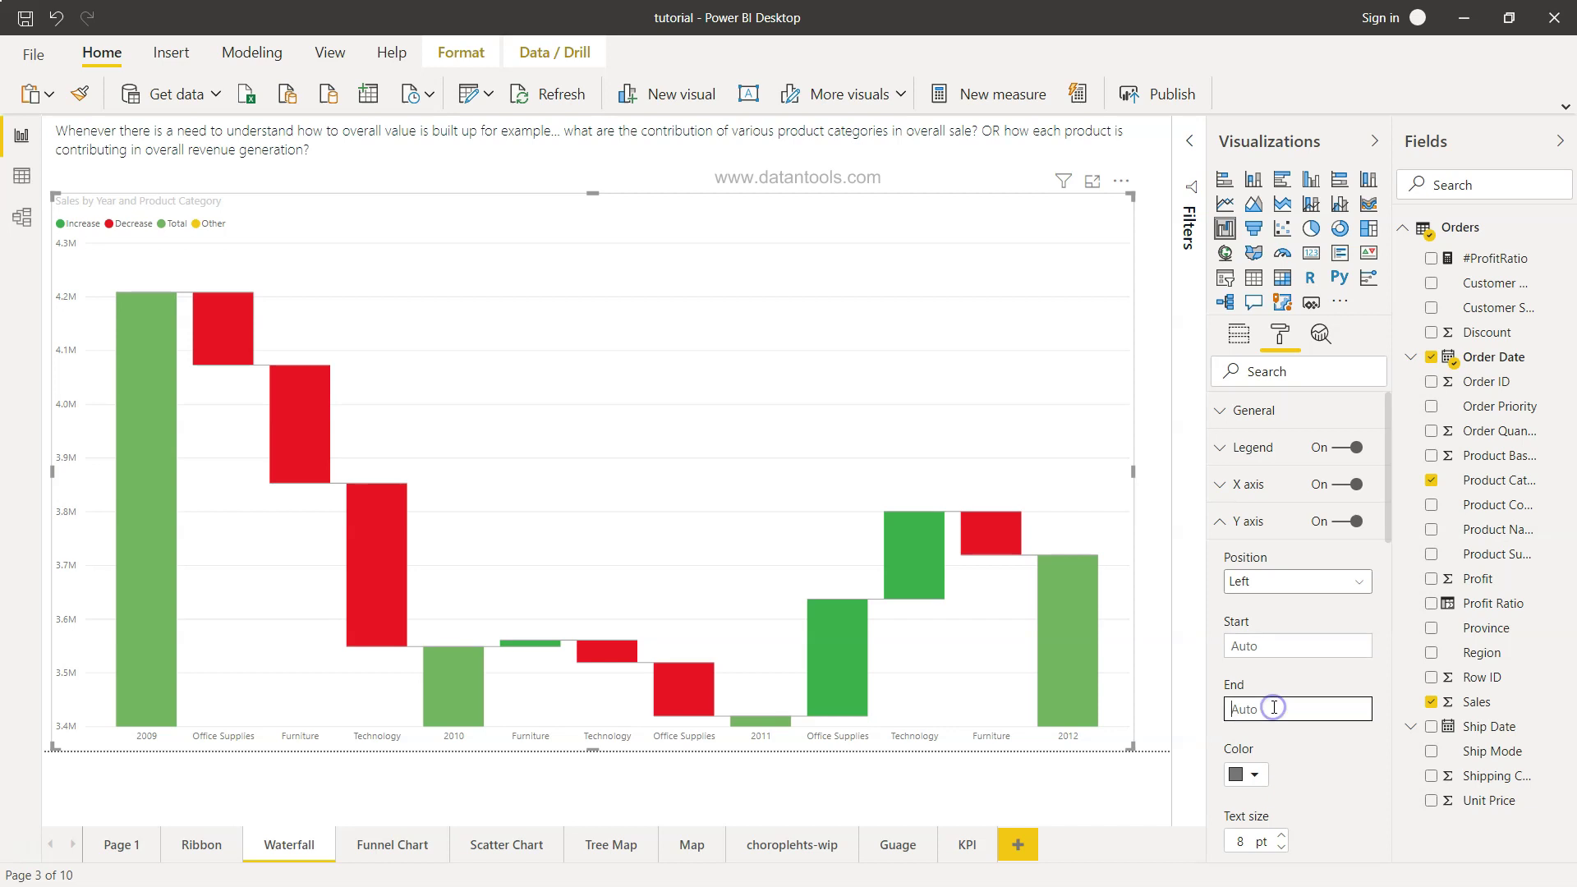
left_click(1275, 649)
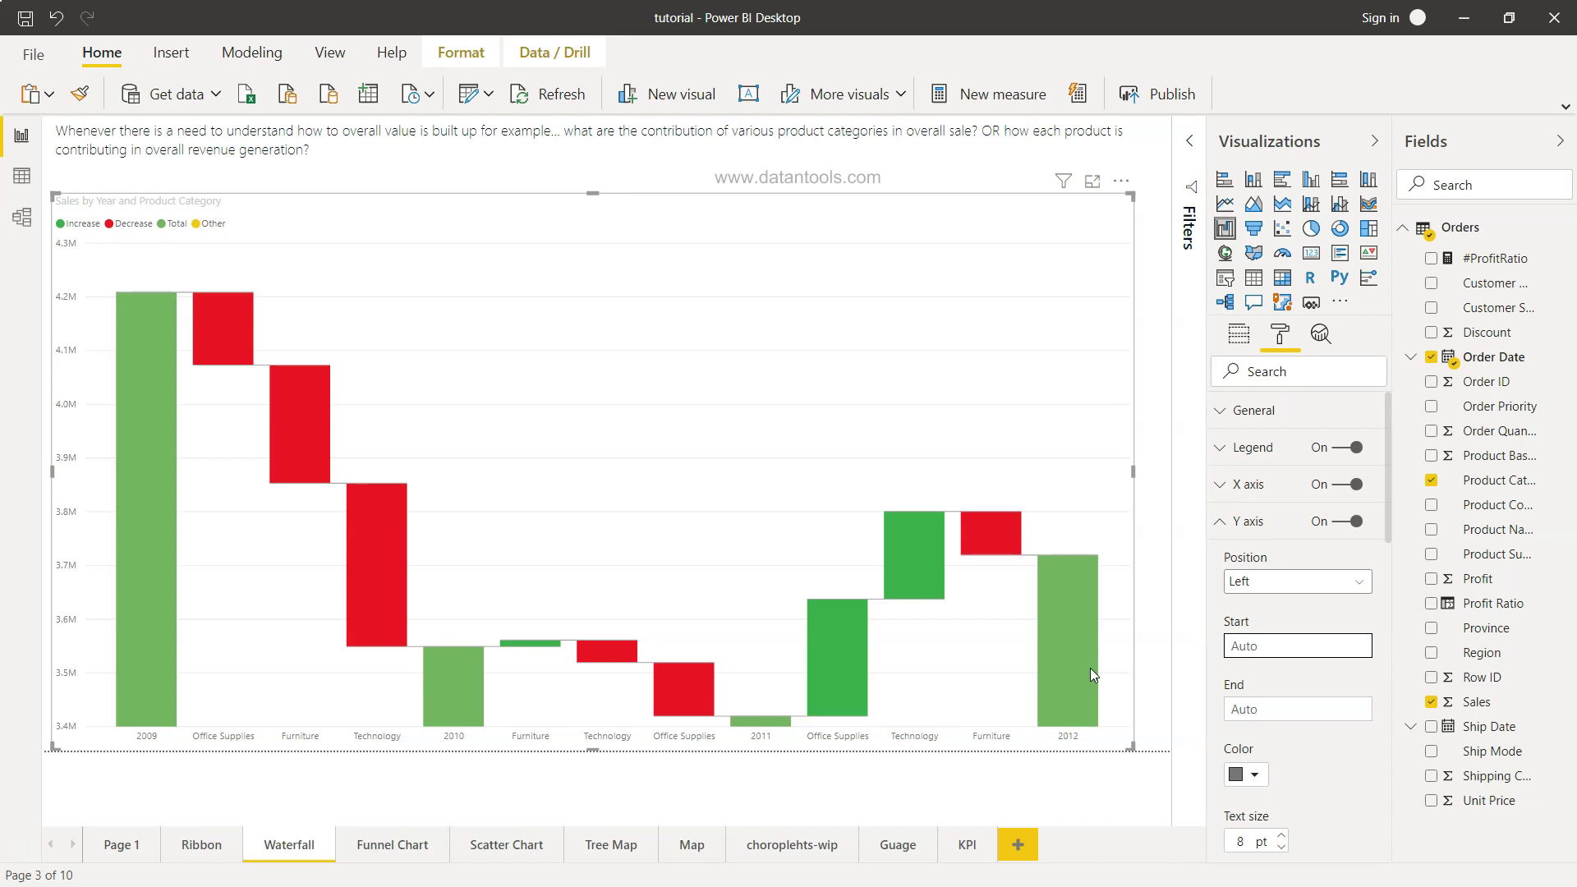
Set the Y axis Start value to 3000000.
type("1")
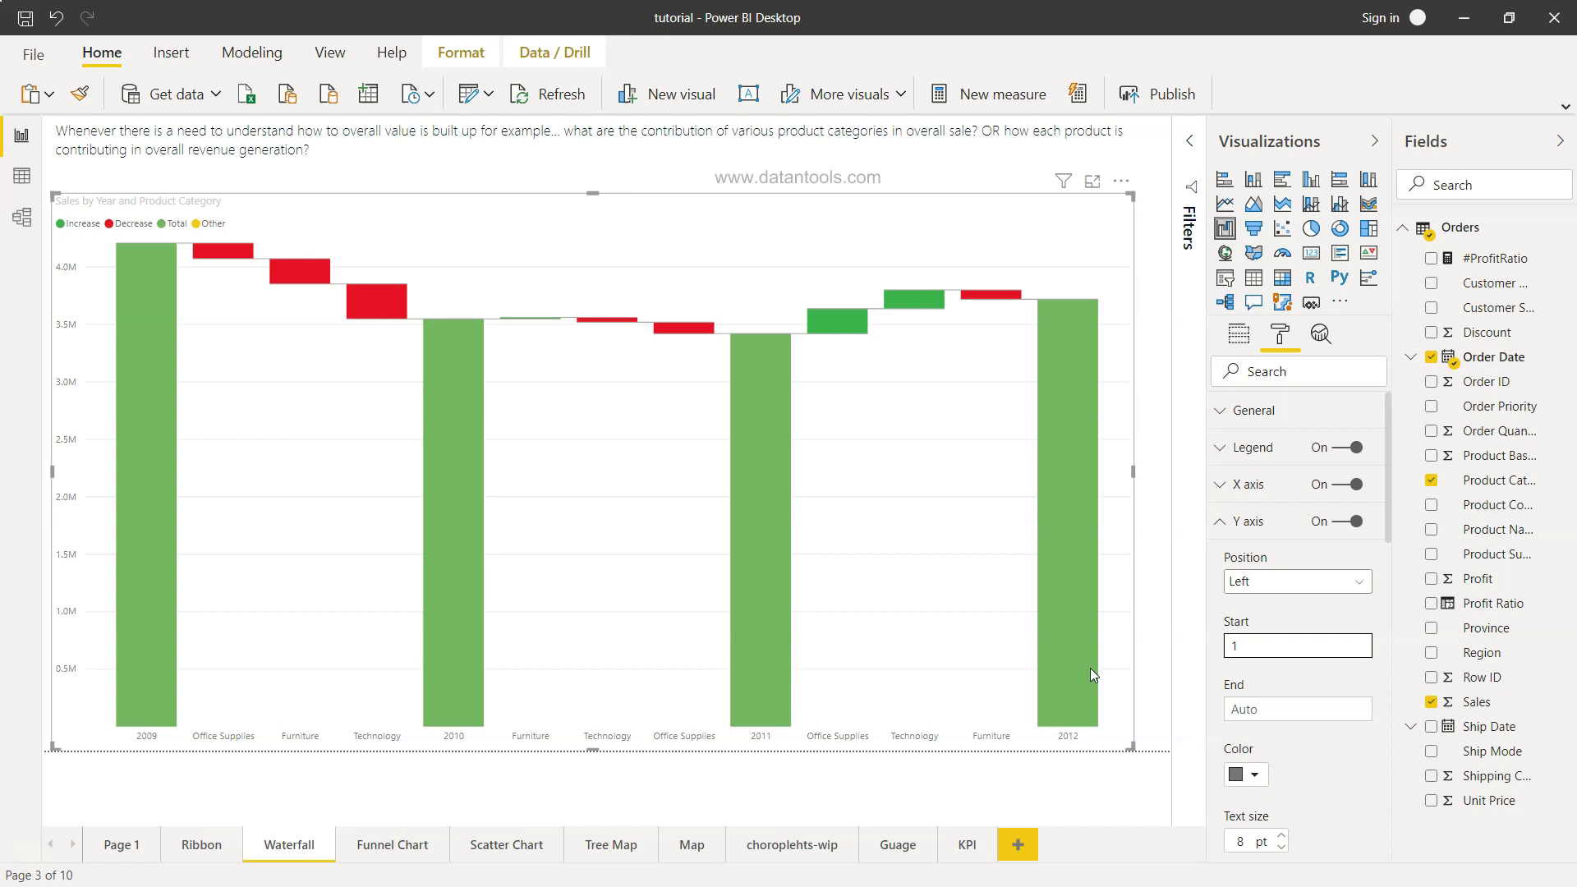
type("0000000")
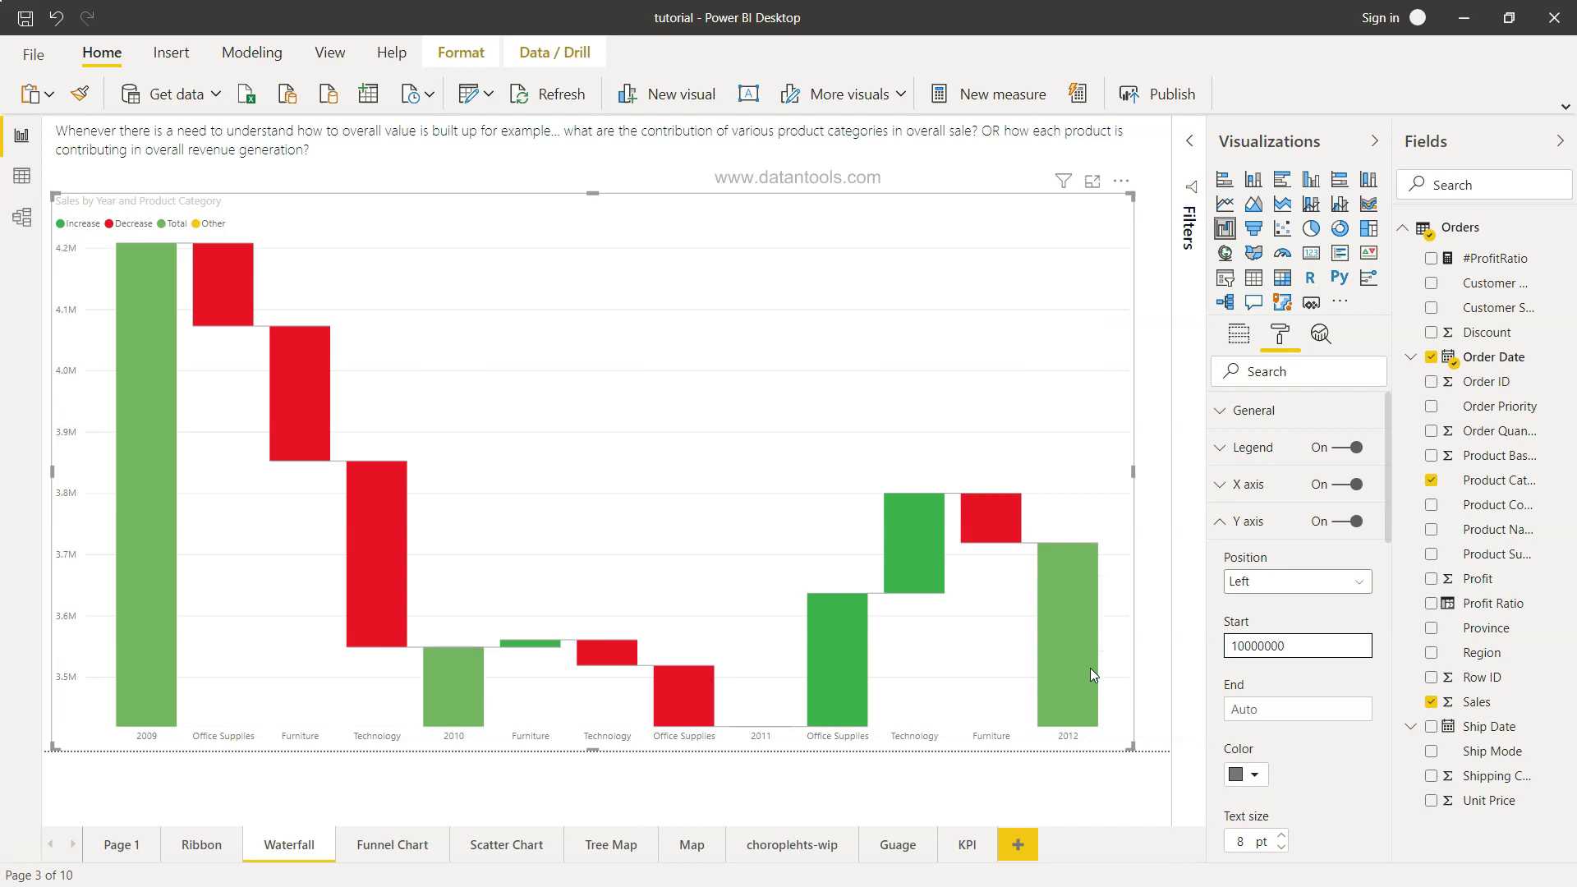
key("BackSpace")
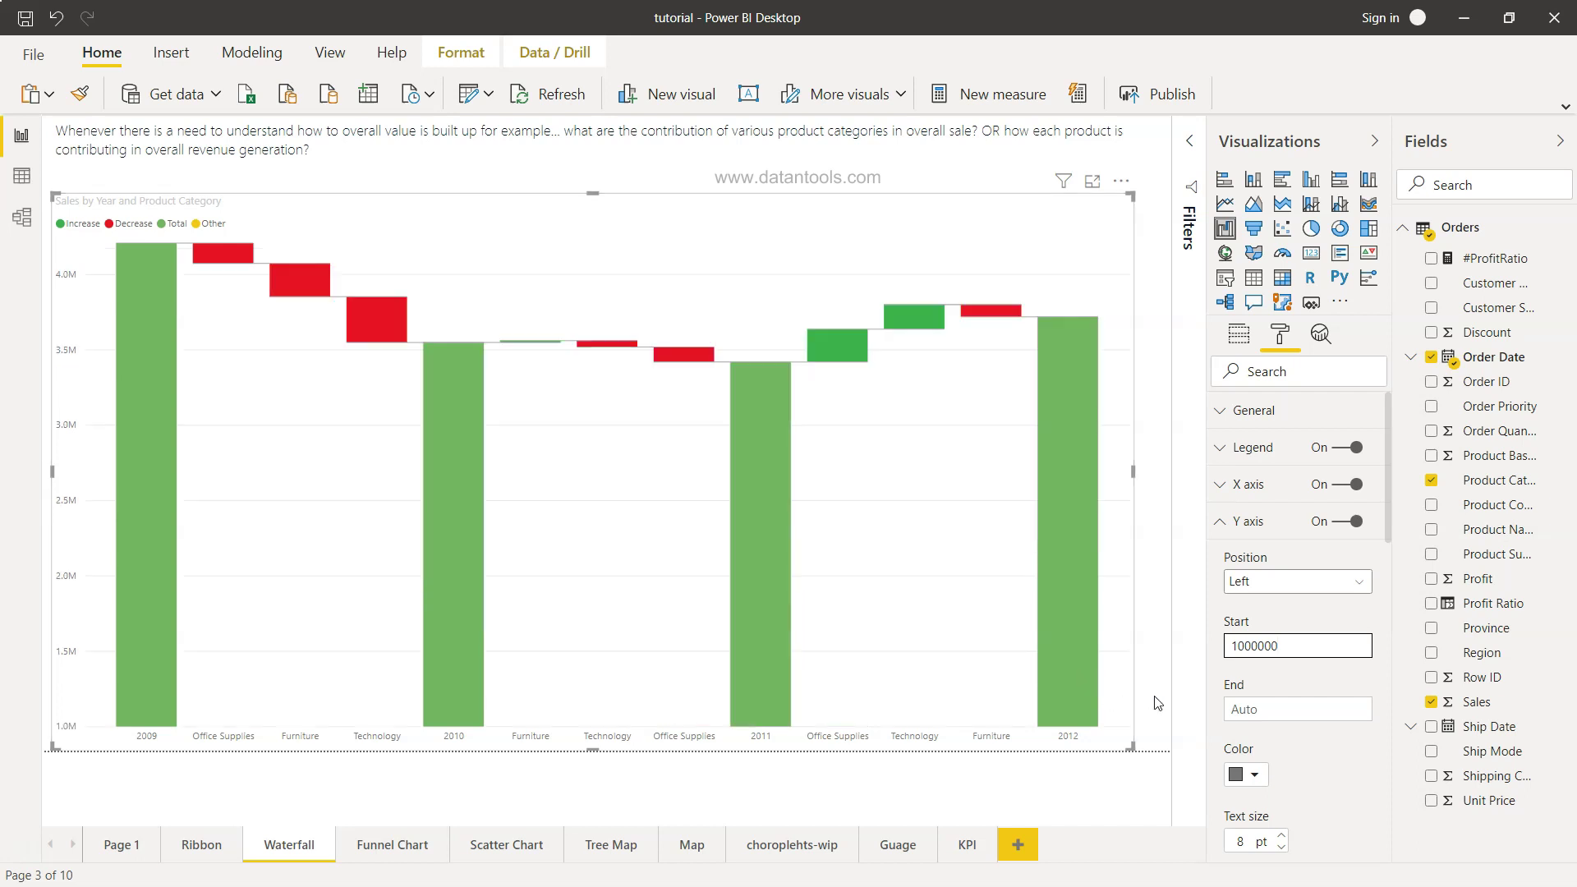
type("2")
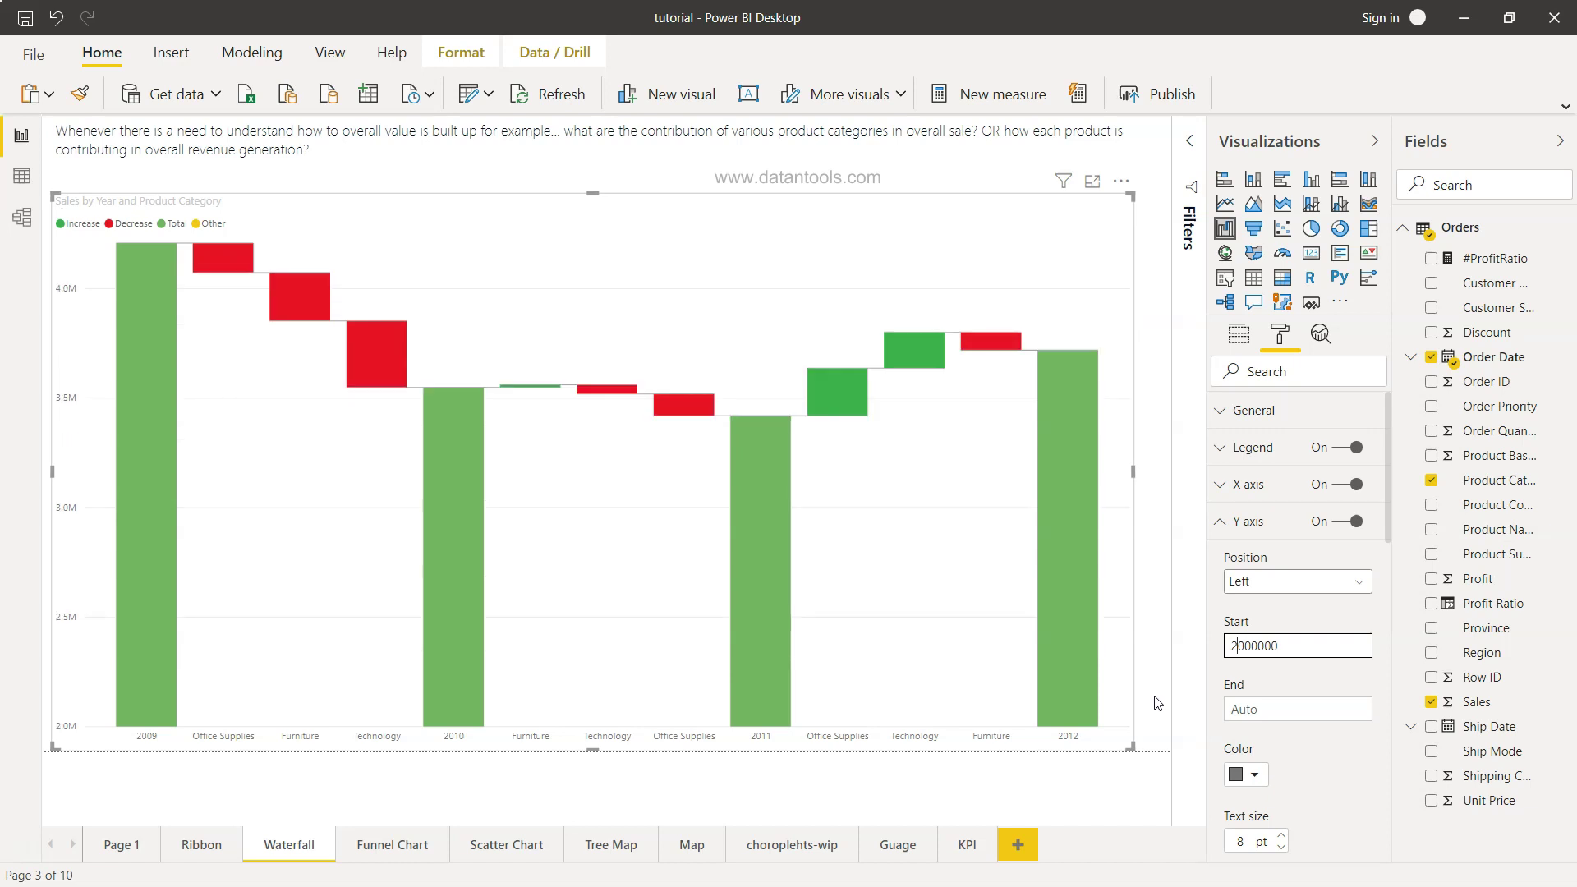
key("BackSpace")
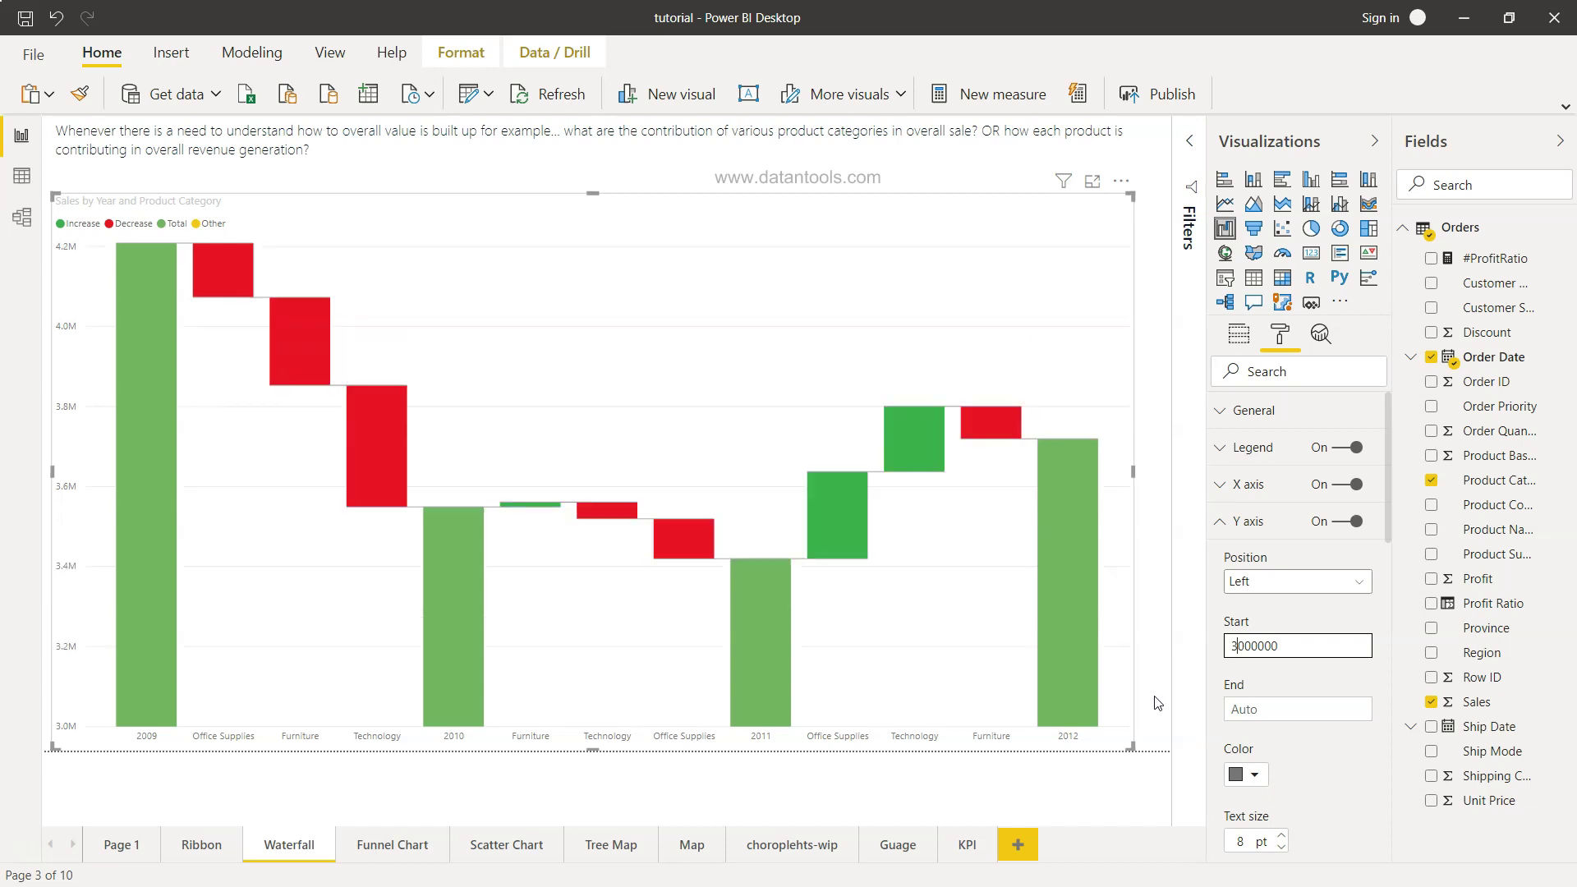
left_click(921, 660)
scroll(1279, 632, "down", 1)
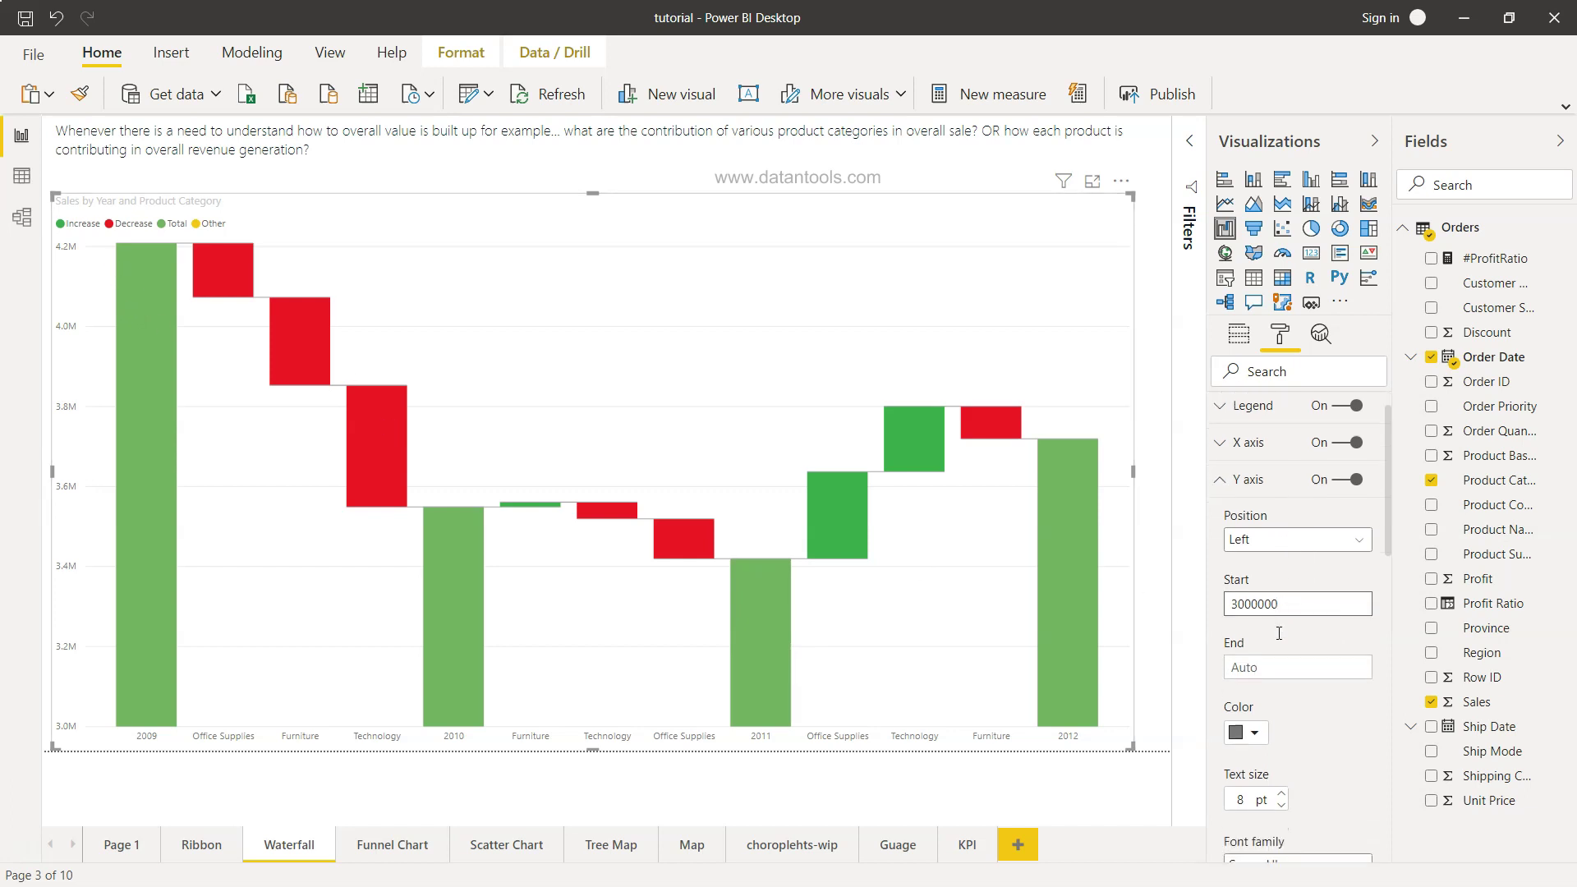
left_click(1295, 588)
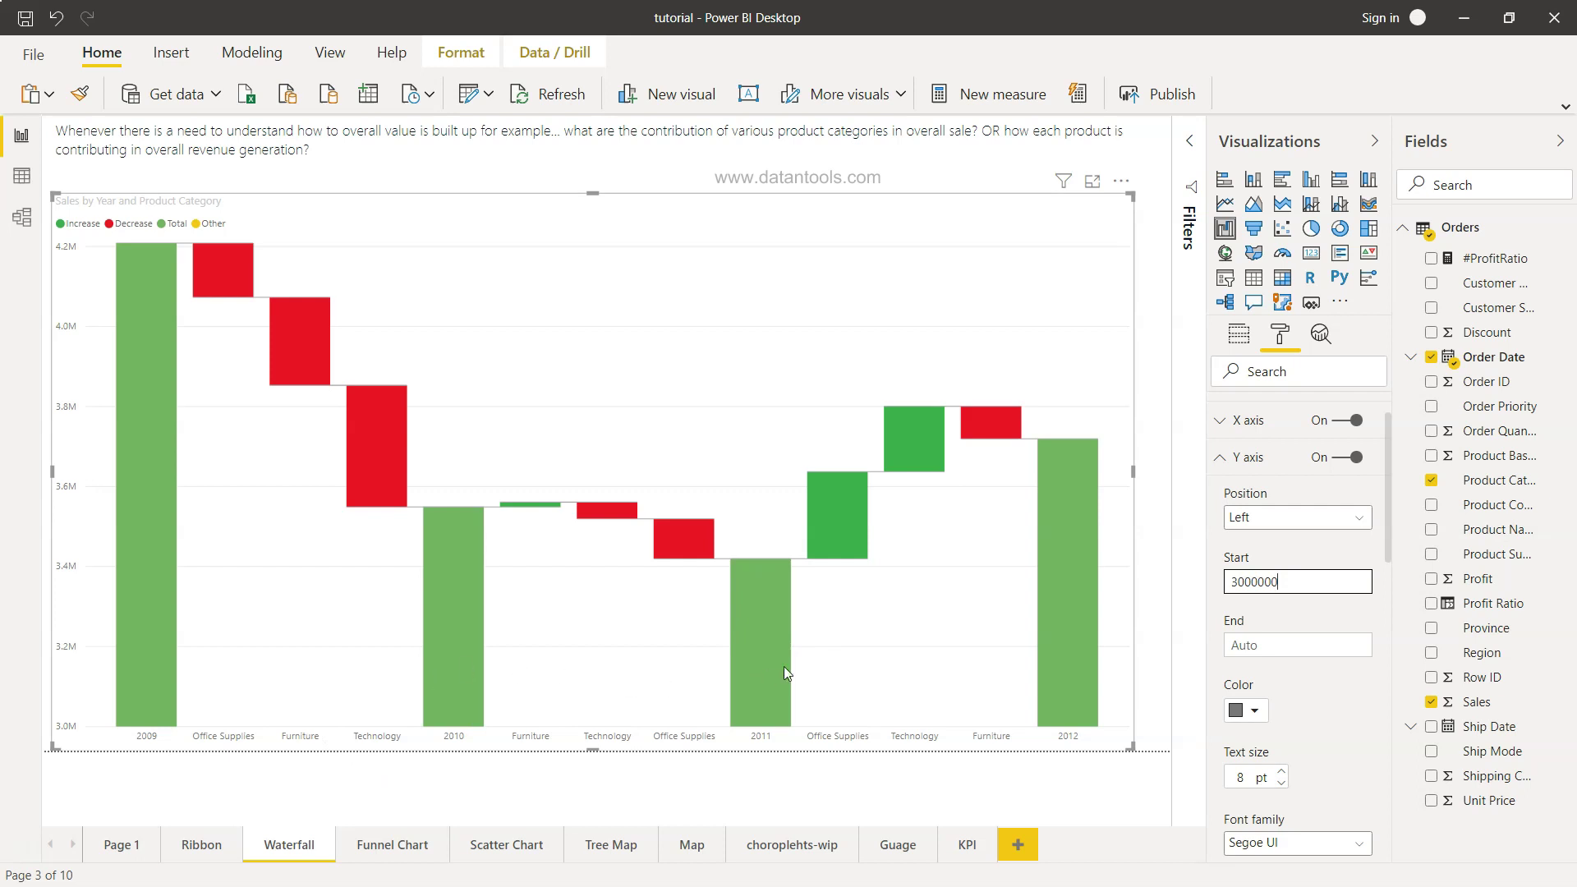
Toggle the Y axis gridlines off and back on.
scroll(1328, 721, "down", 3)
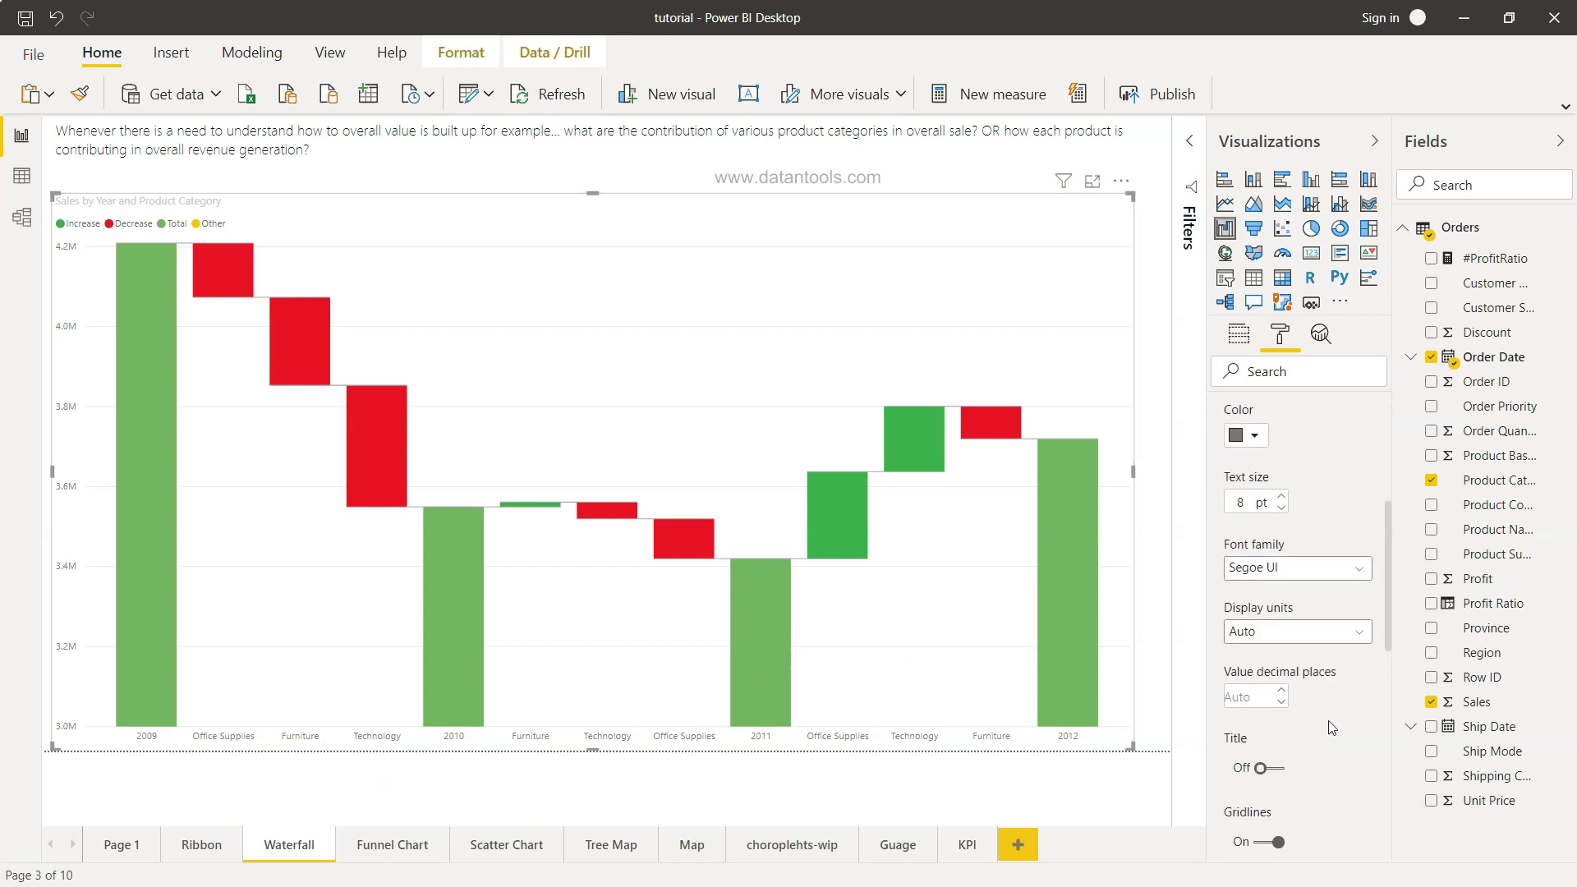
scroll(1327, 721, "down", 2)
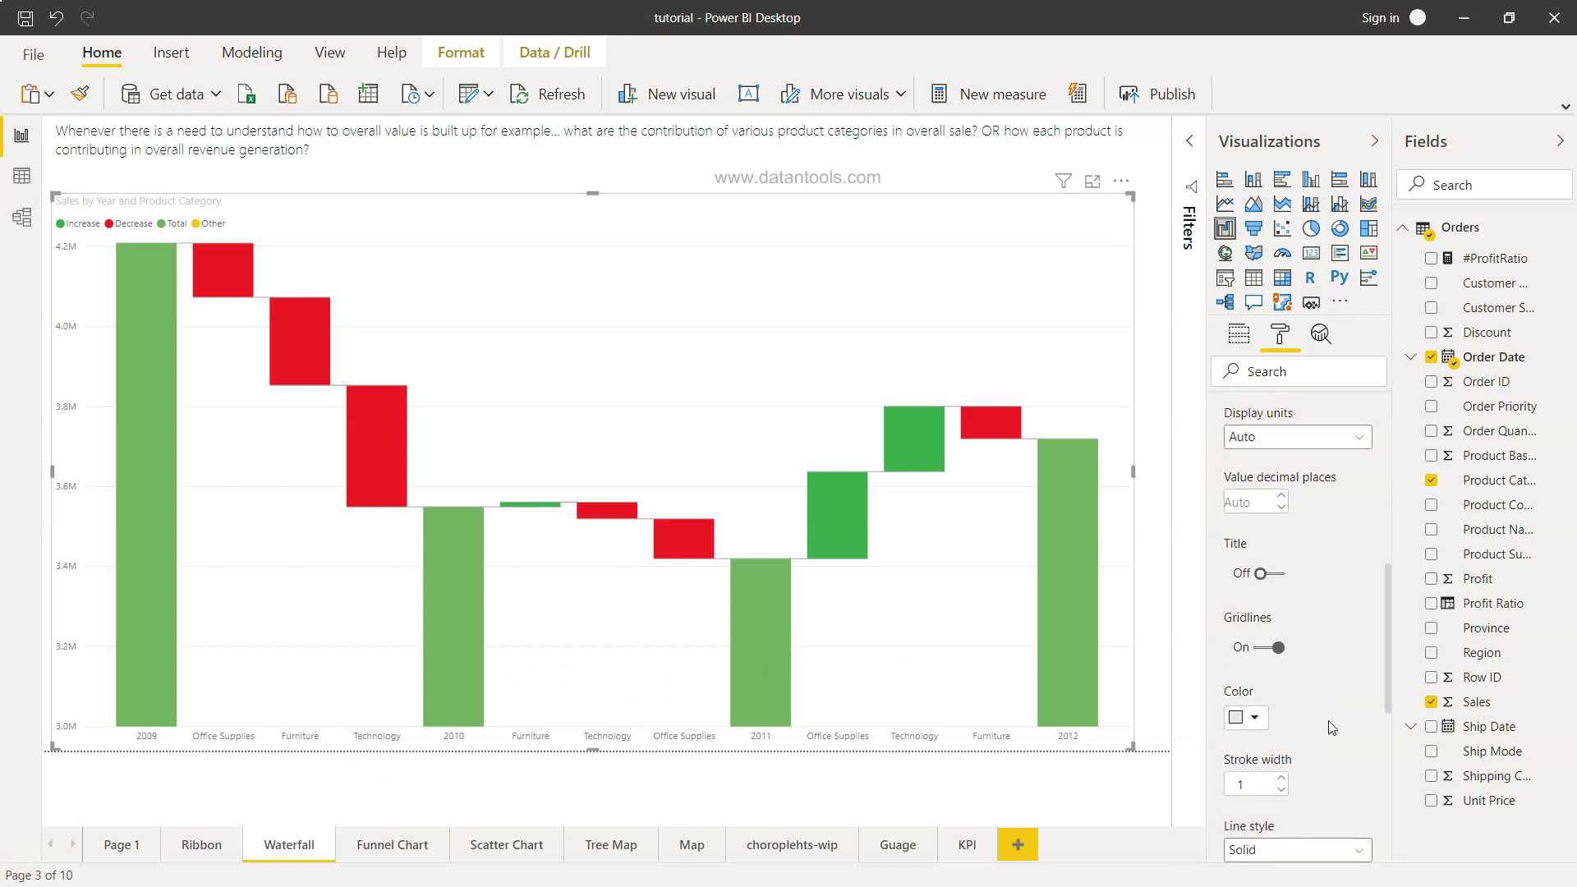
scroll(1328, 721, "up", 1)
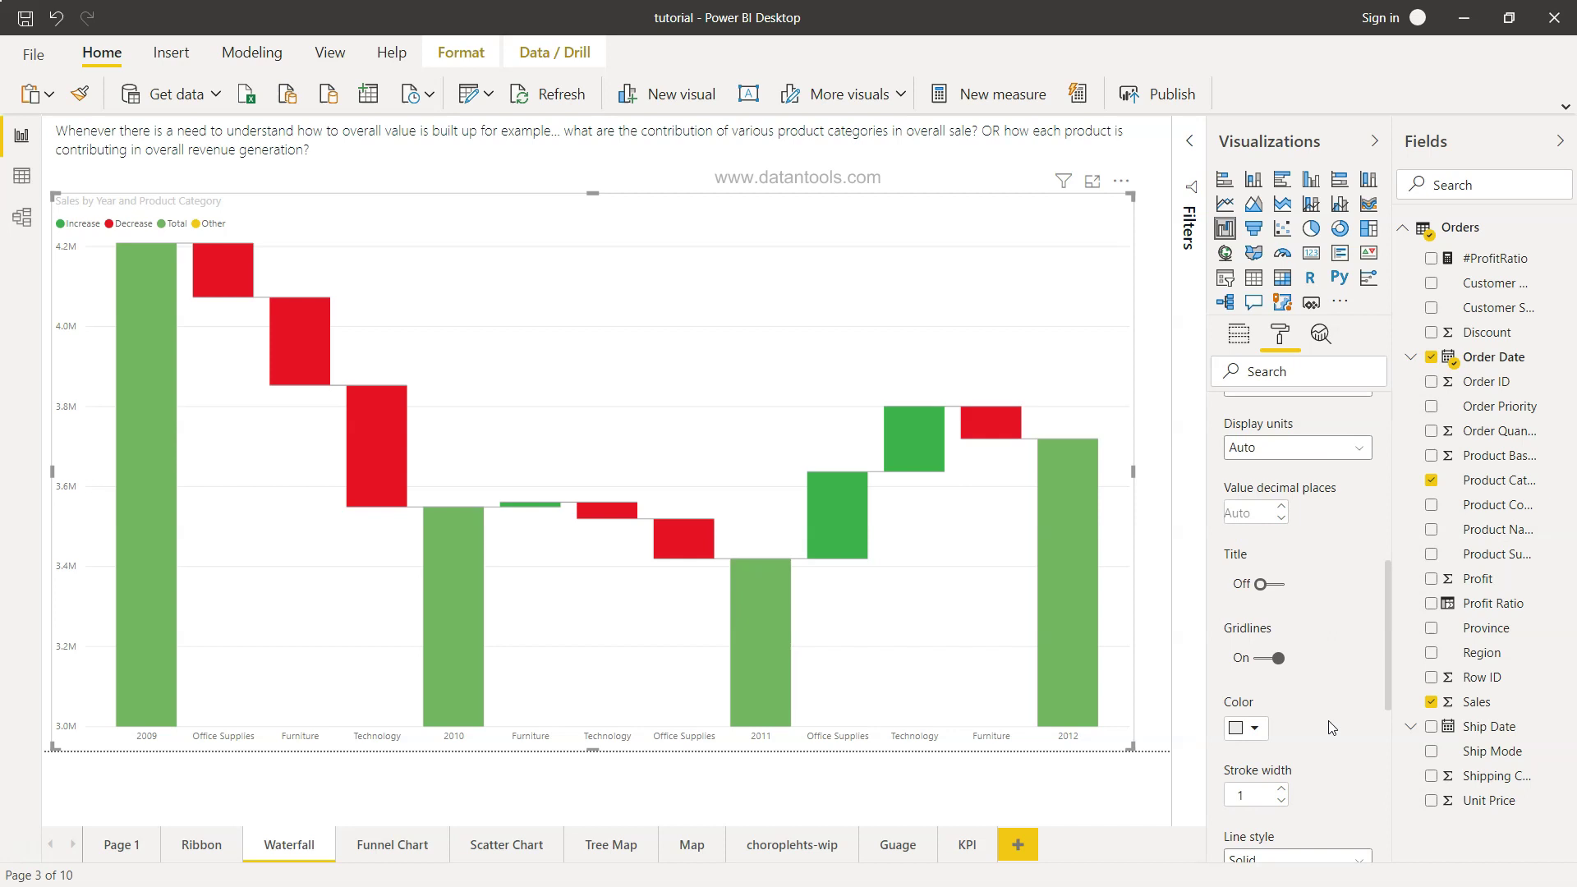
left_click(1268, 668)
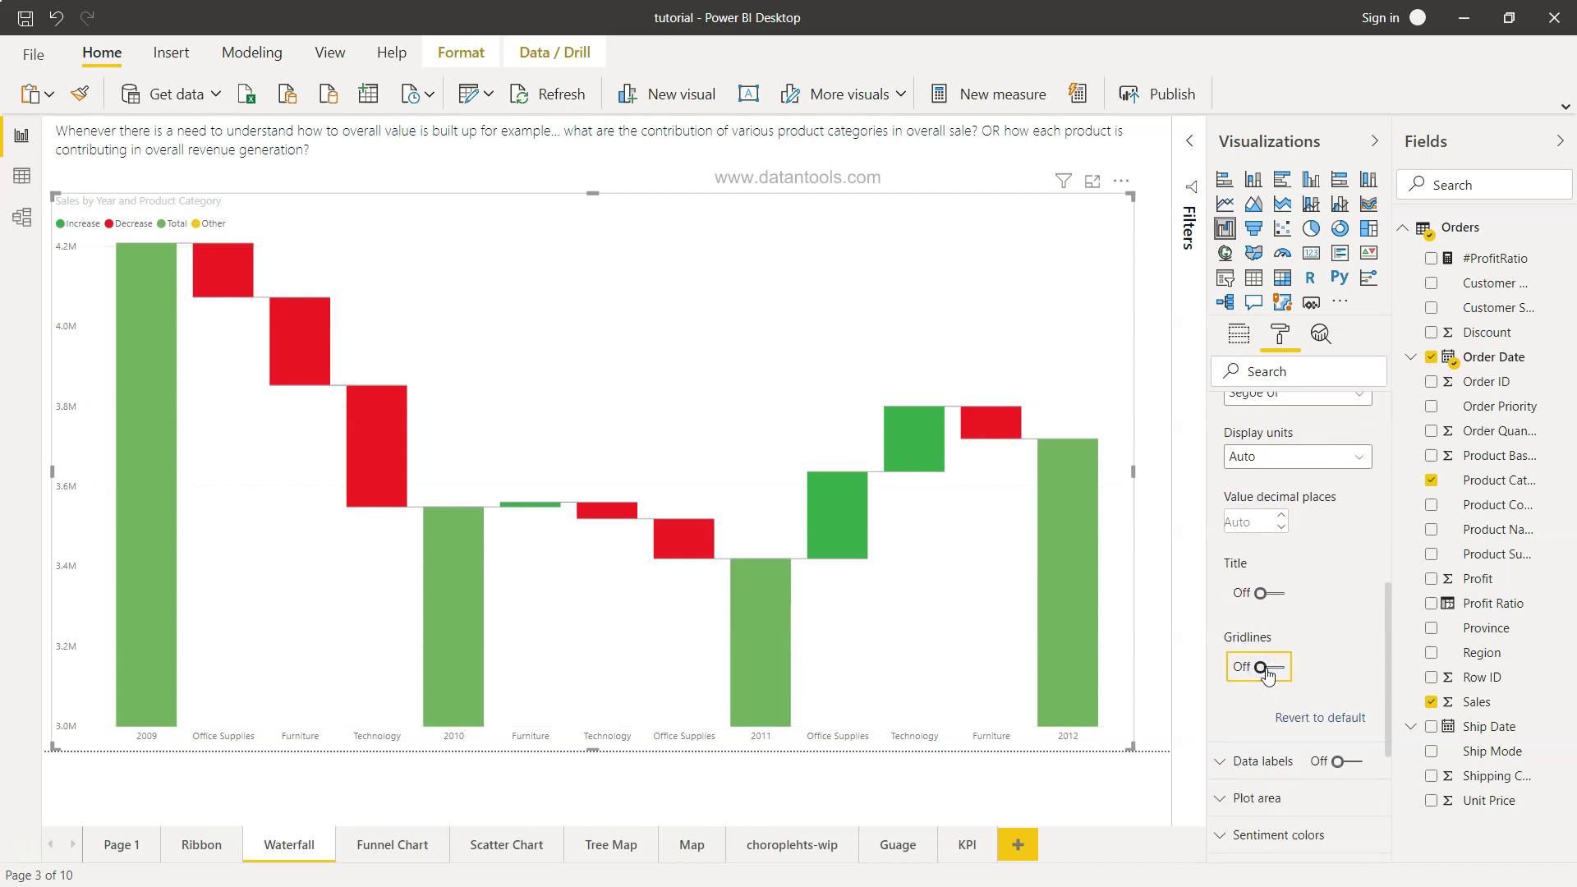
left_click(1267, 666)
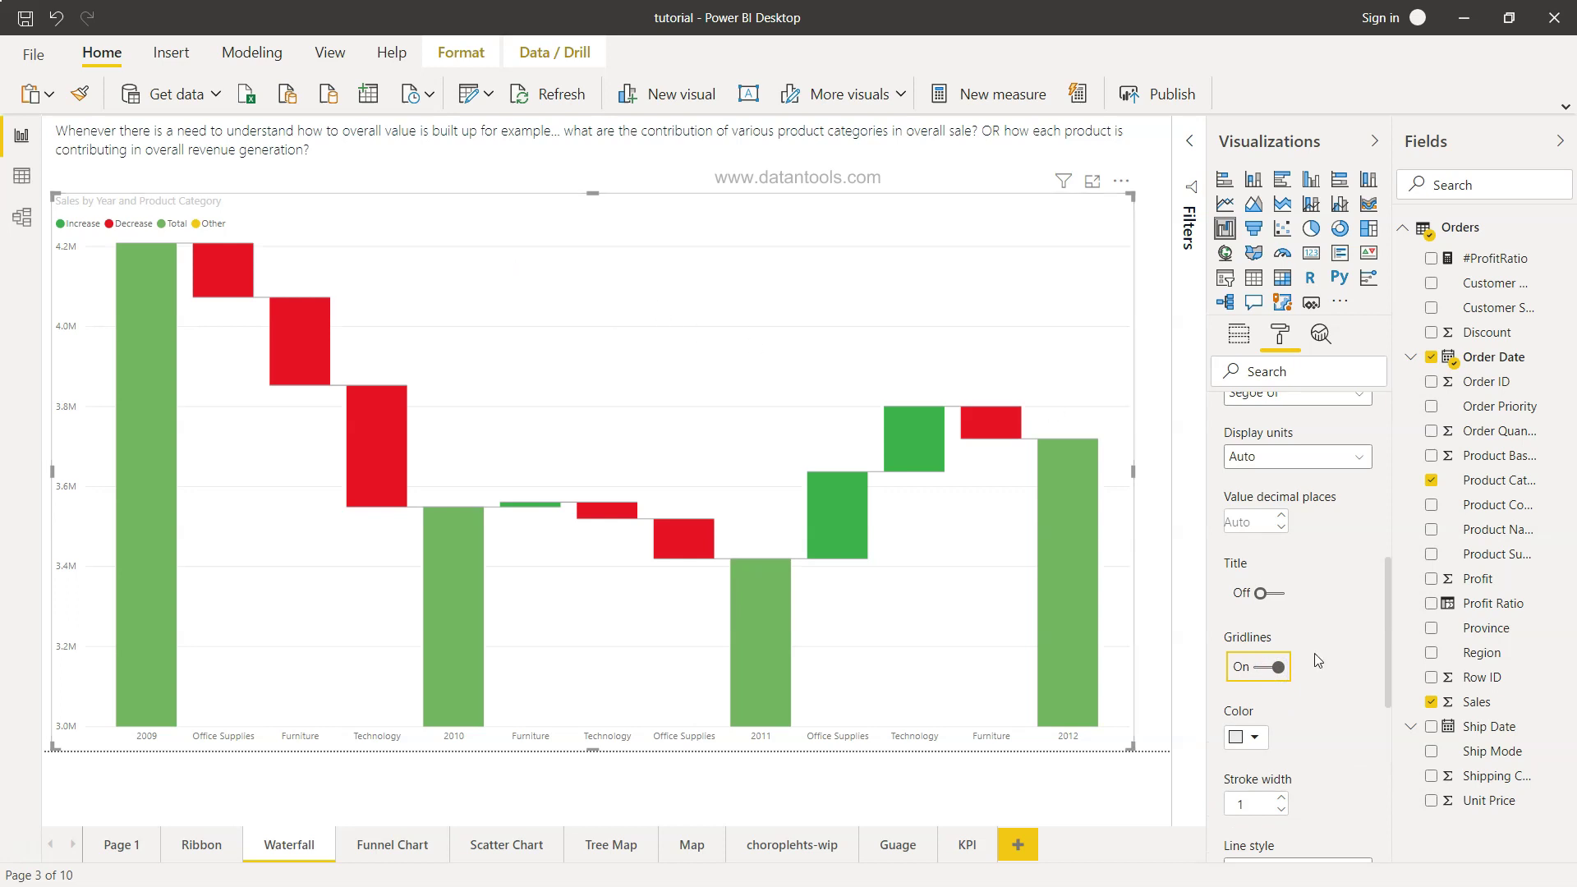
scroll(1294, 667, "up", 3)
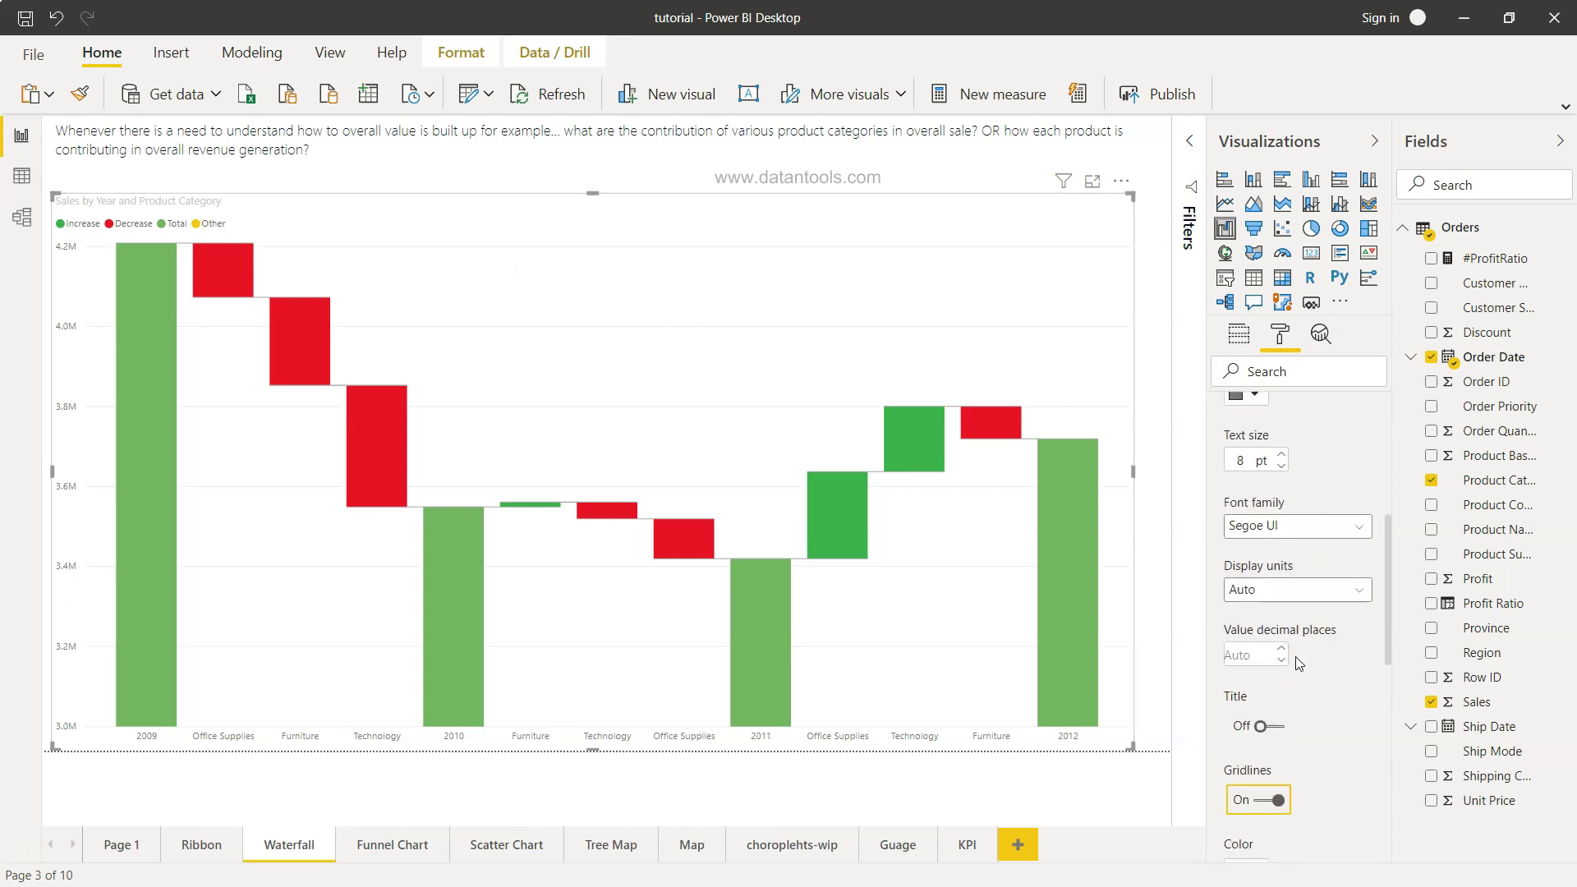
scroll(1298, 663, "up", 5)
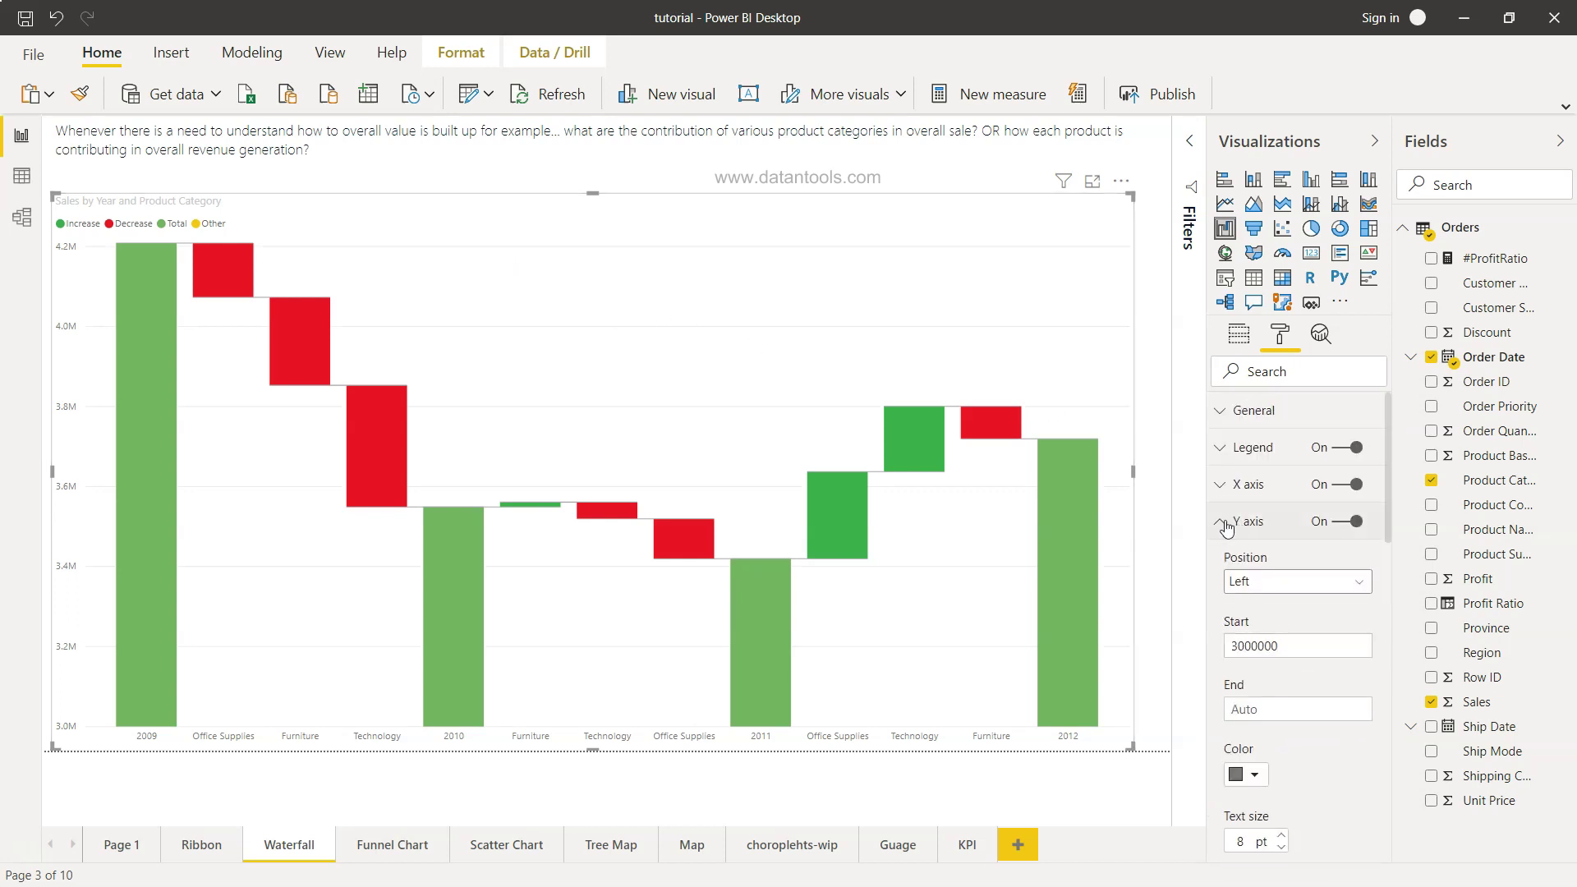
Turn on waterfall data labels with display units set to Thousands.
left_click(1223, 522)
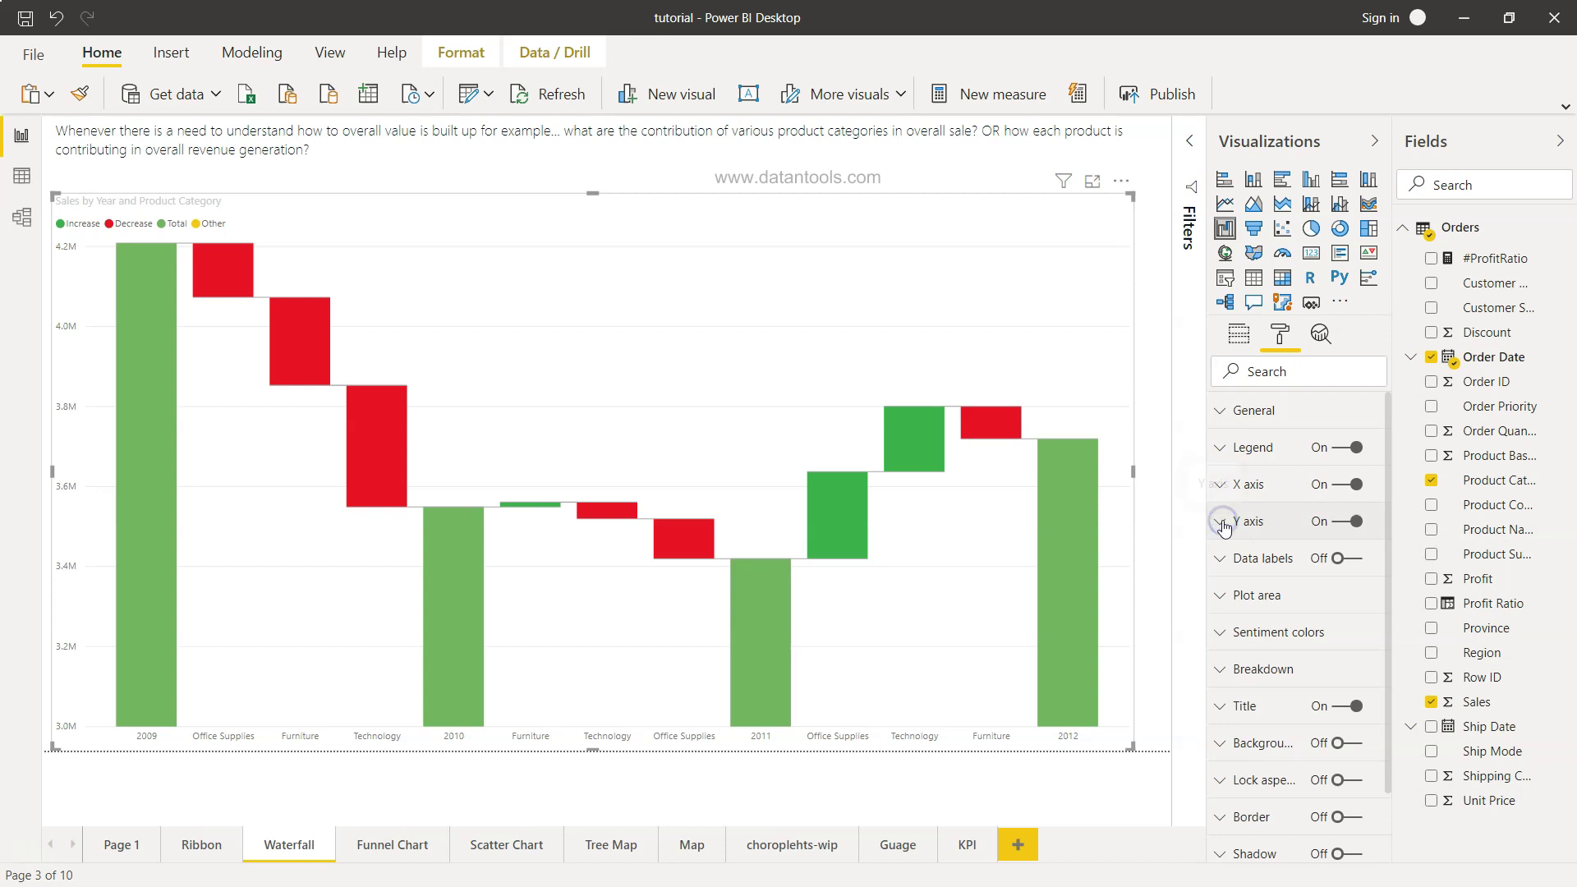
left_click(1359, 561)
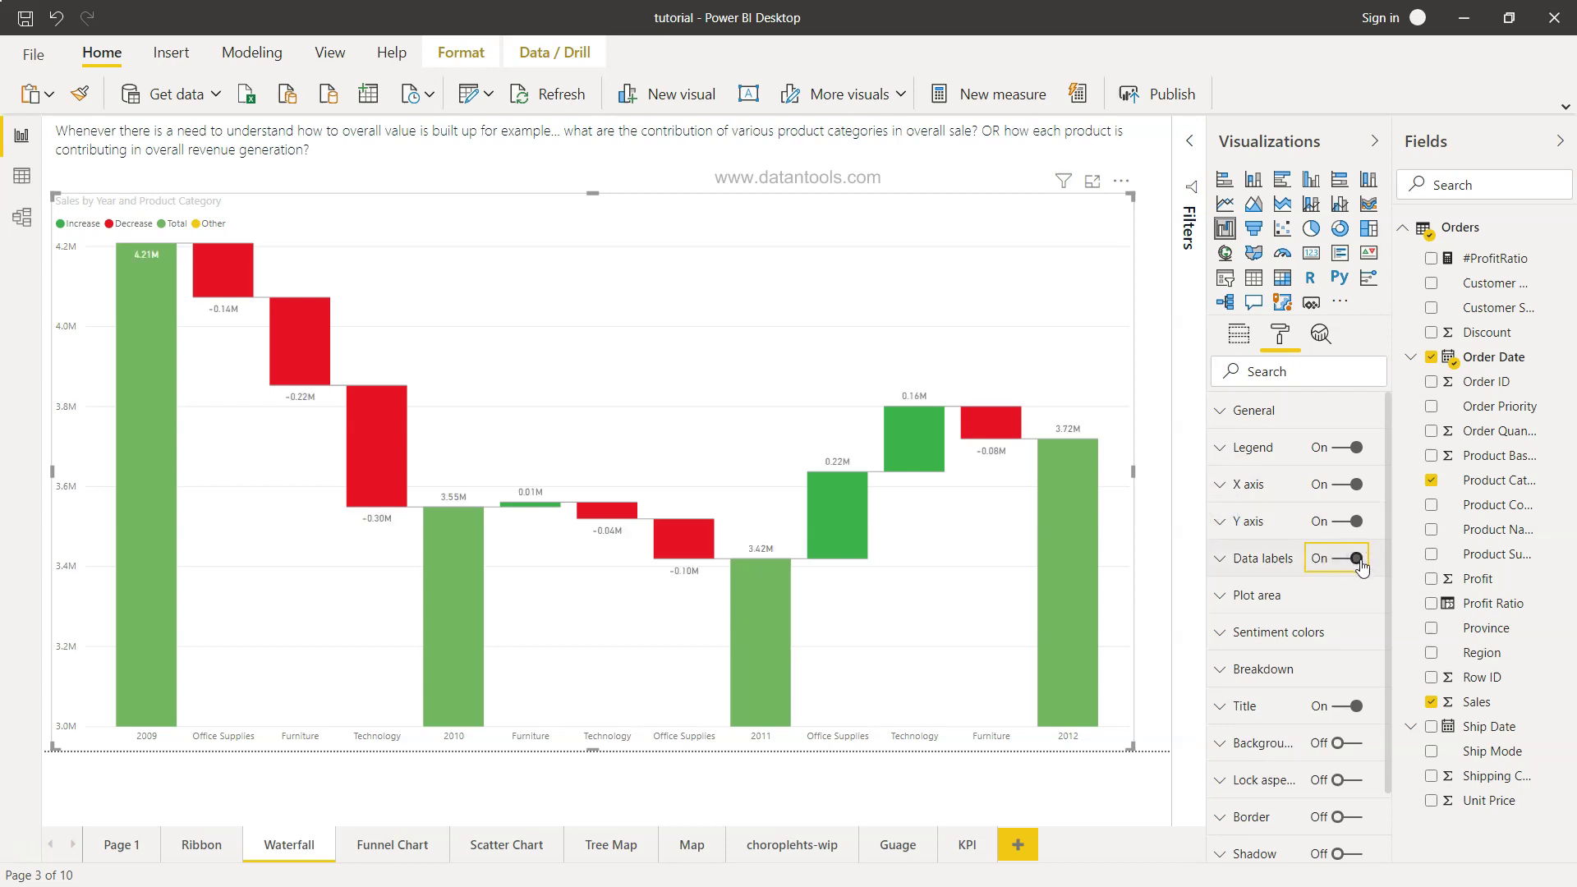
left_click(1269, 558)
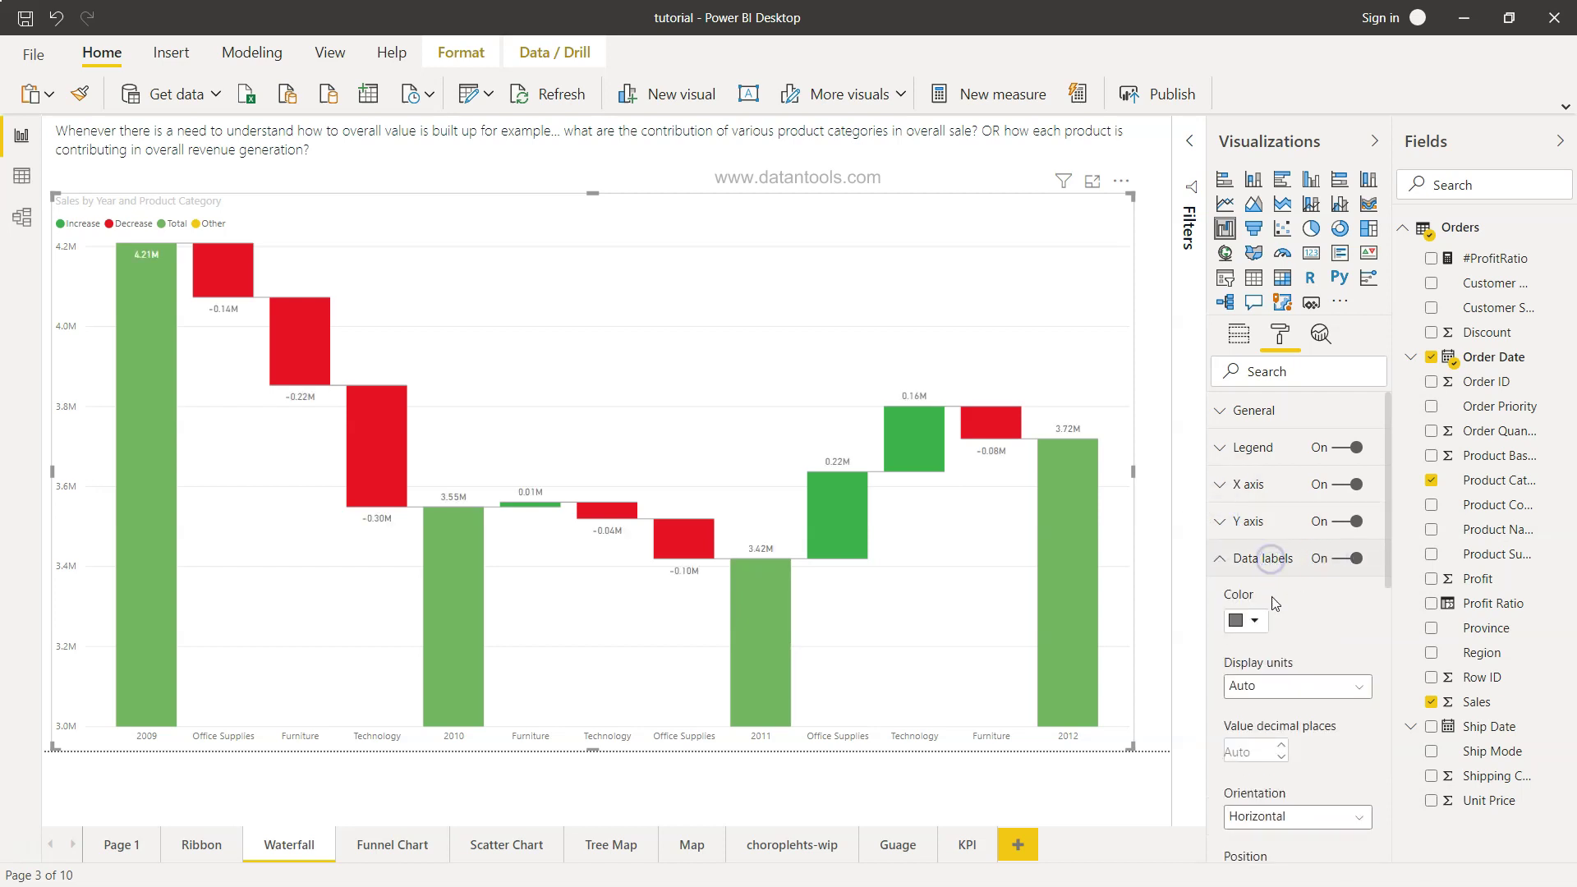
left_click(1289, 686)
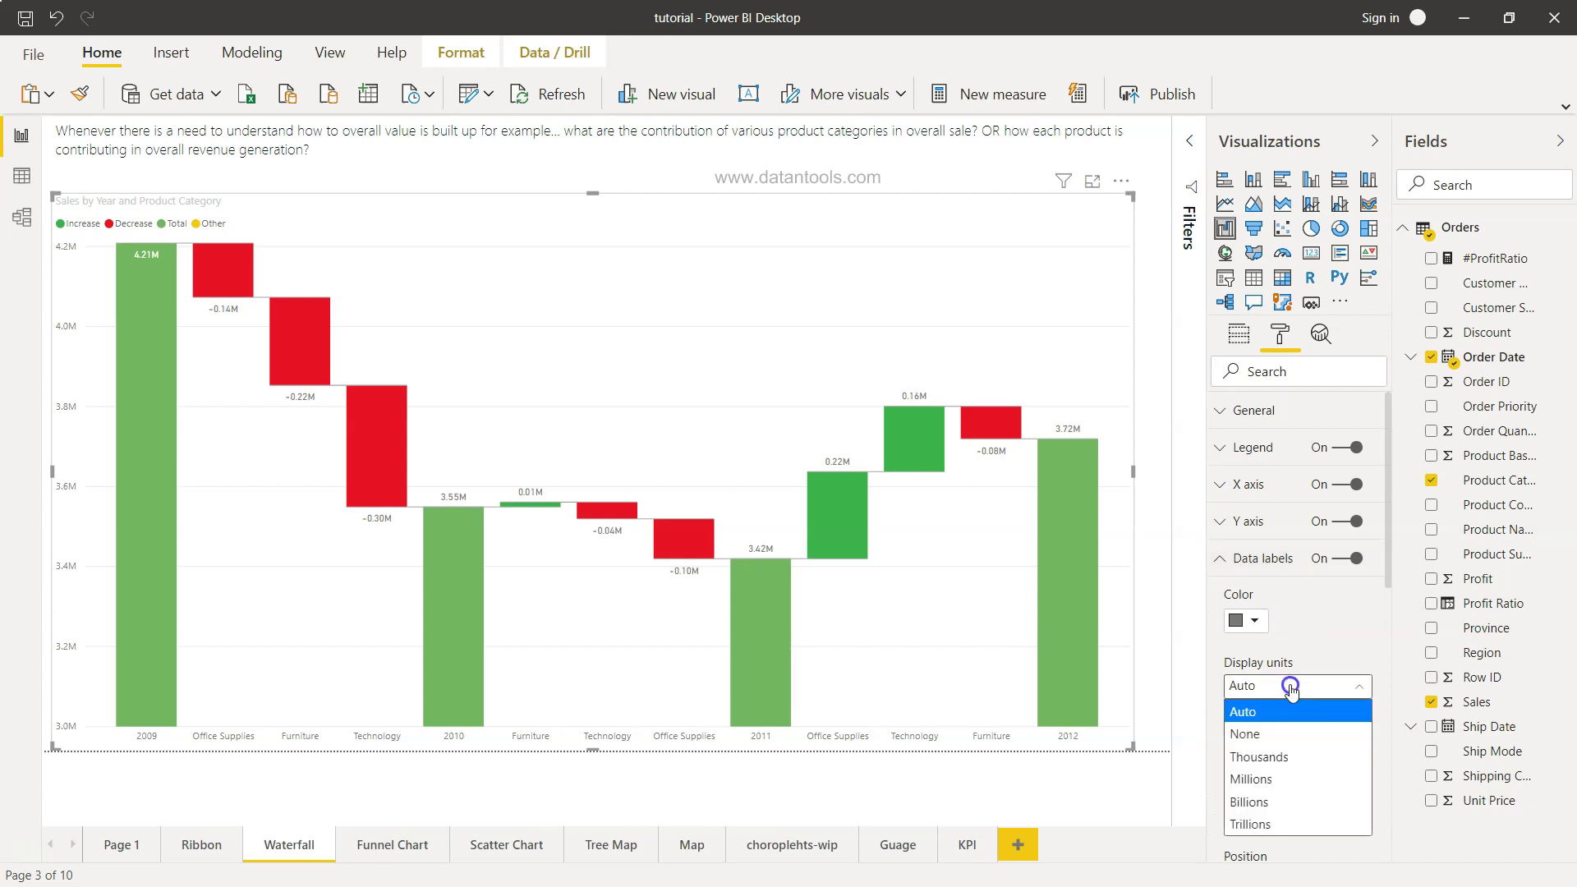
left_click(1294, 757)
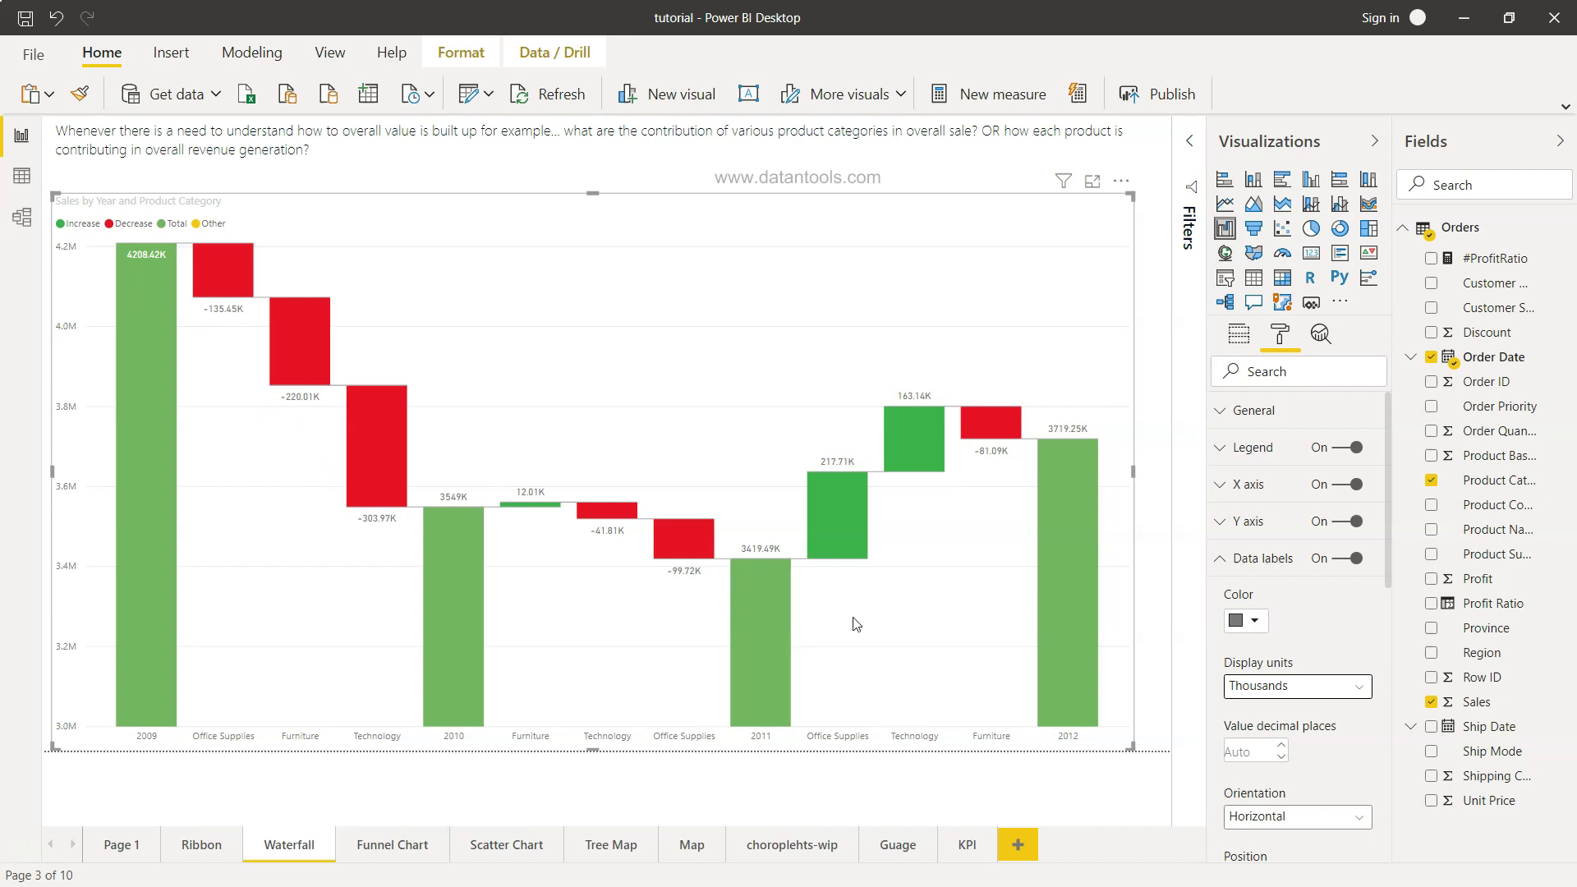
Try several data label positions, settling on Inside center.
scroll(1279, 608, "down", 1)
scroll(1267, 611, "down", 3)
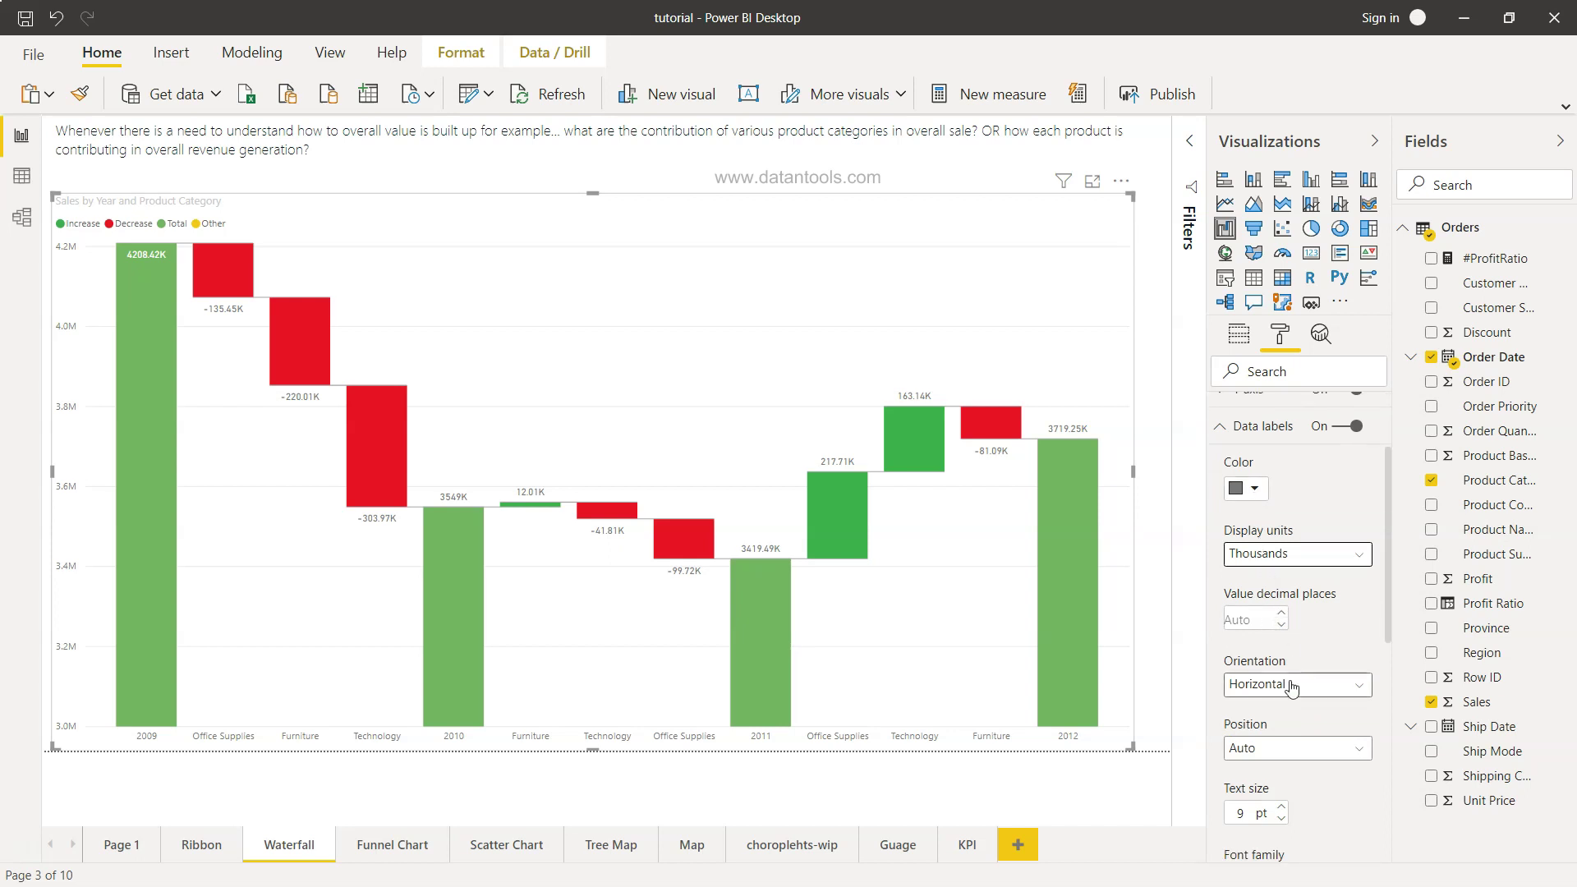
scroll(1291, 688, "down", 3)
scroll(1281, 555, "down", 2)
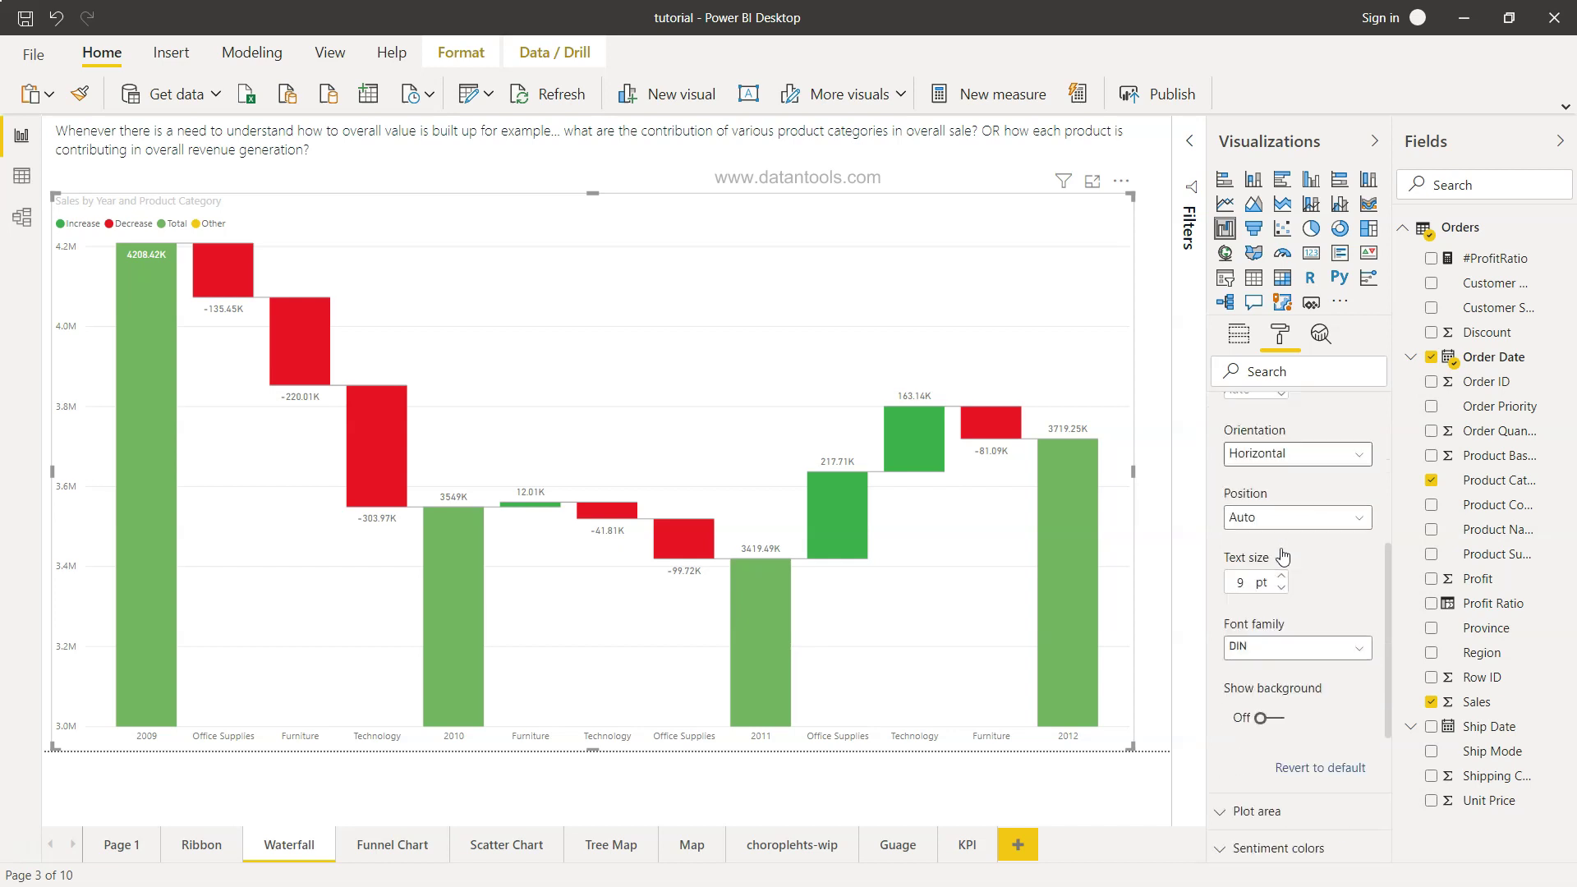
scroll(1282, 556, "down", 1)
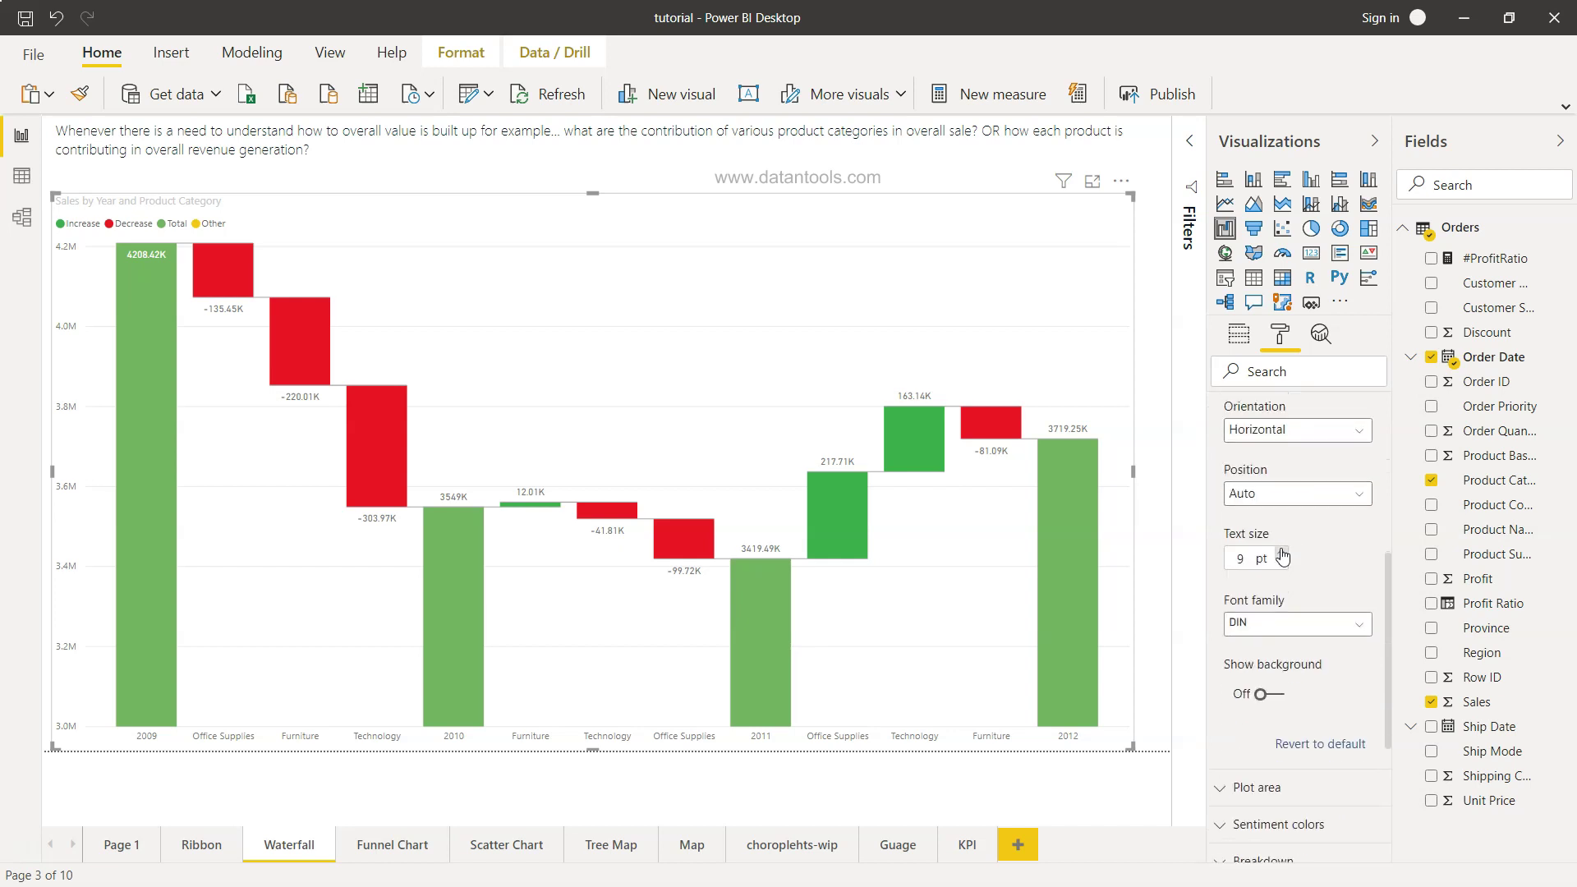
left_click(1291, 493)
left_click(1293, 541)
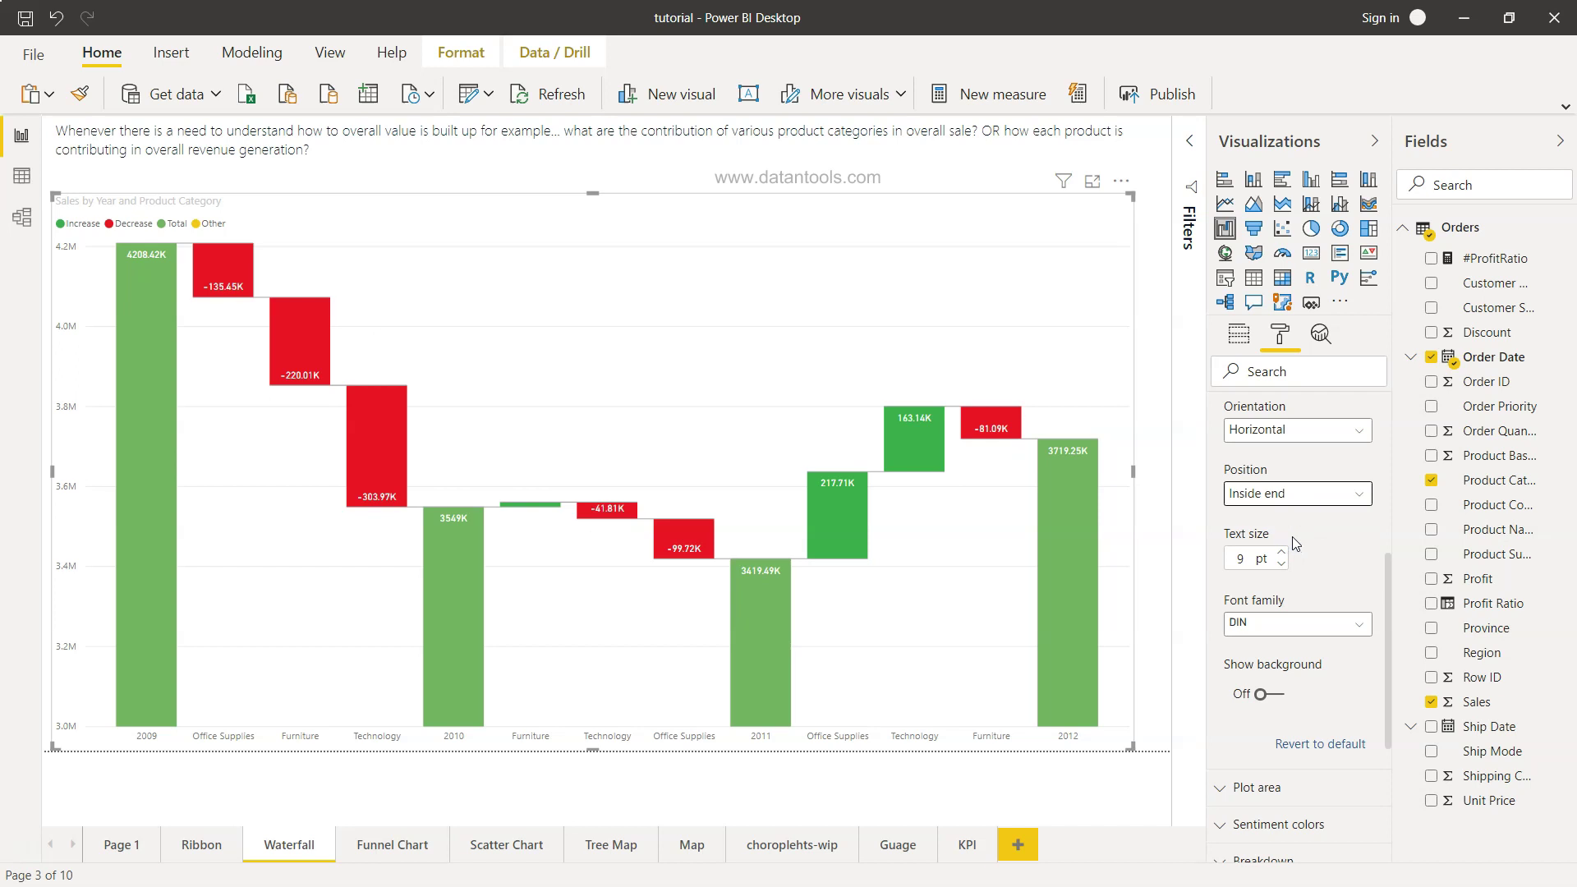
left_click(1294, 496)
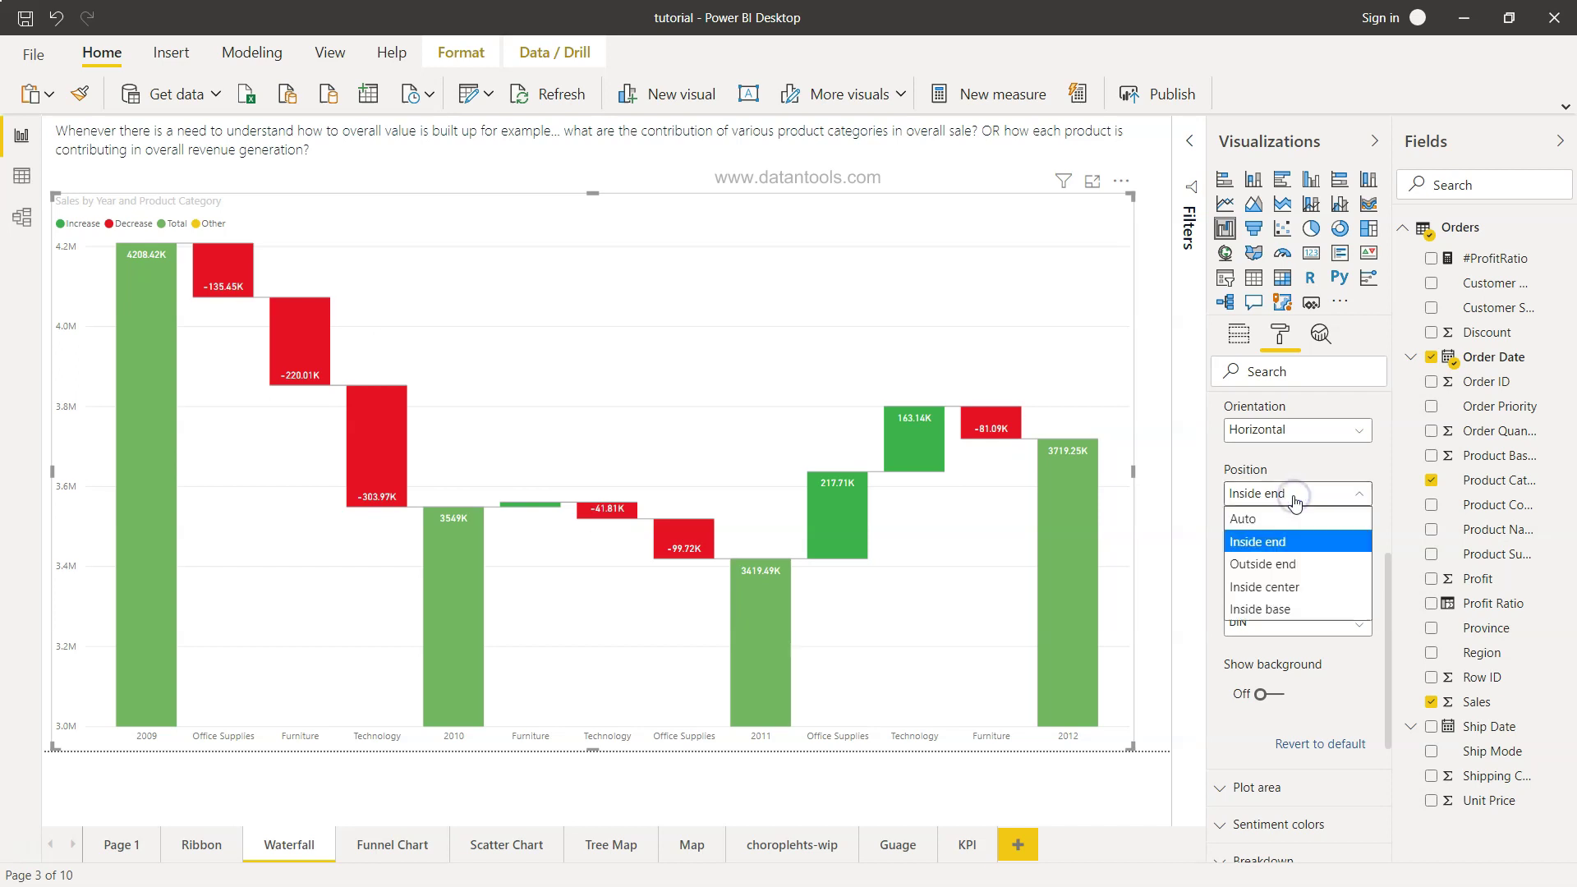
left_click(1295, 563)
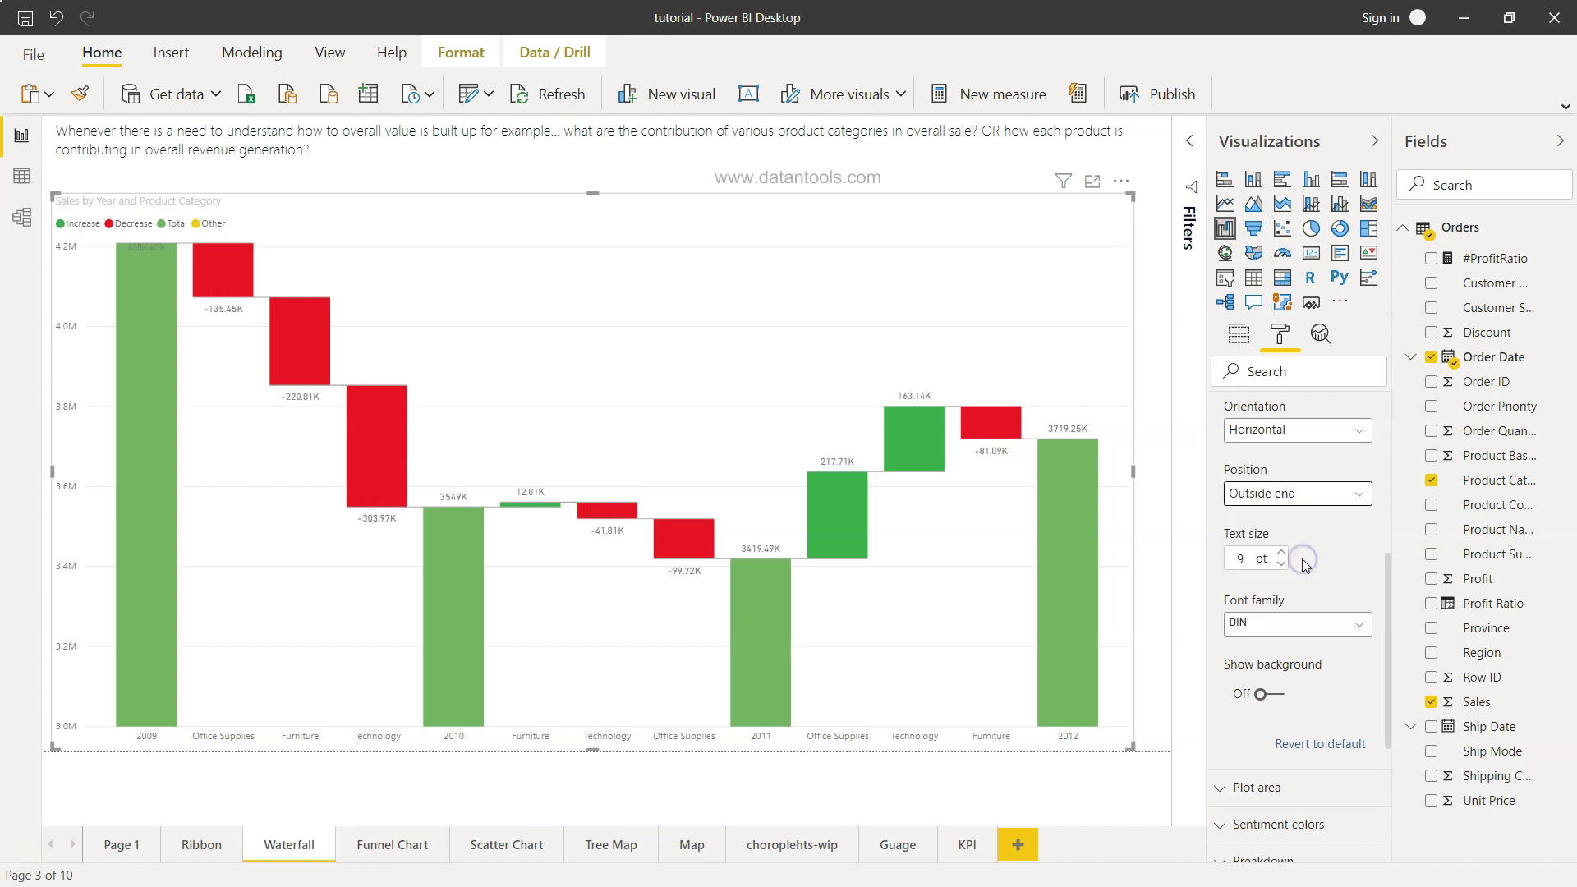
left_click(1296, 493)
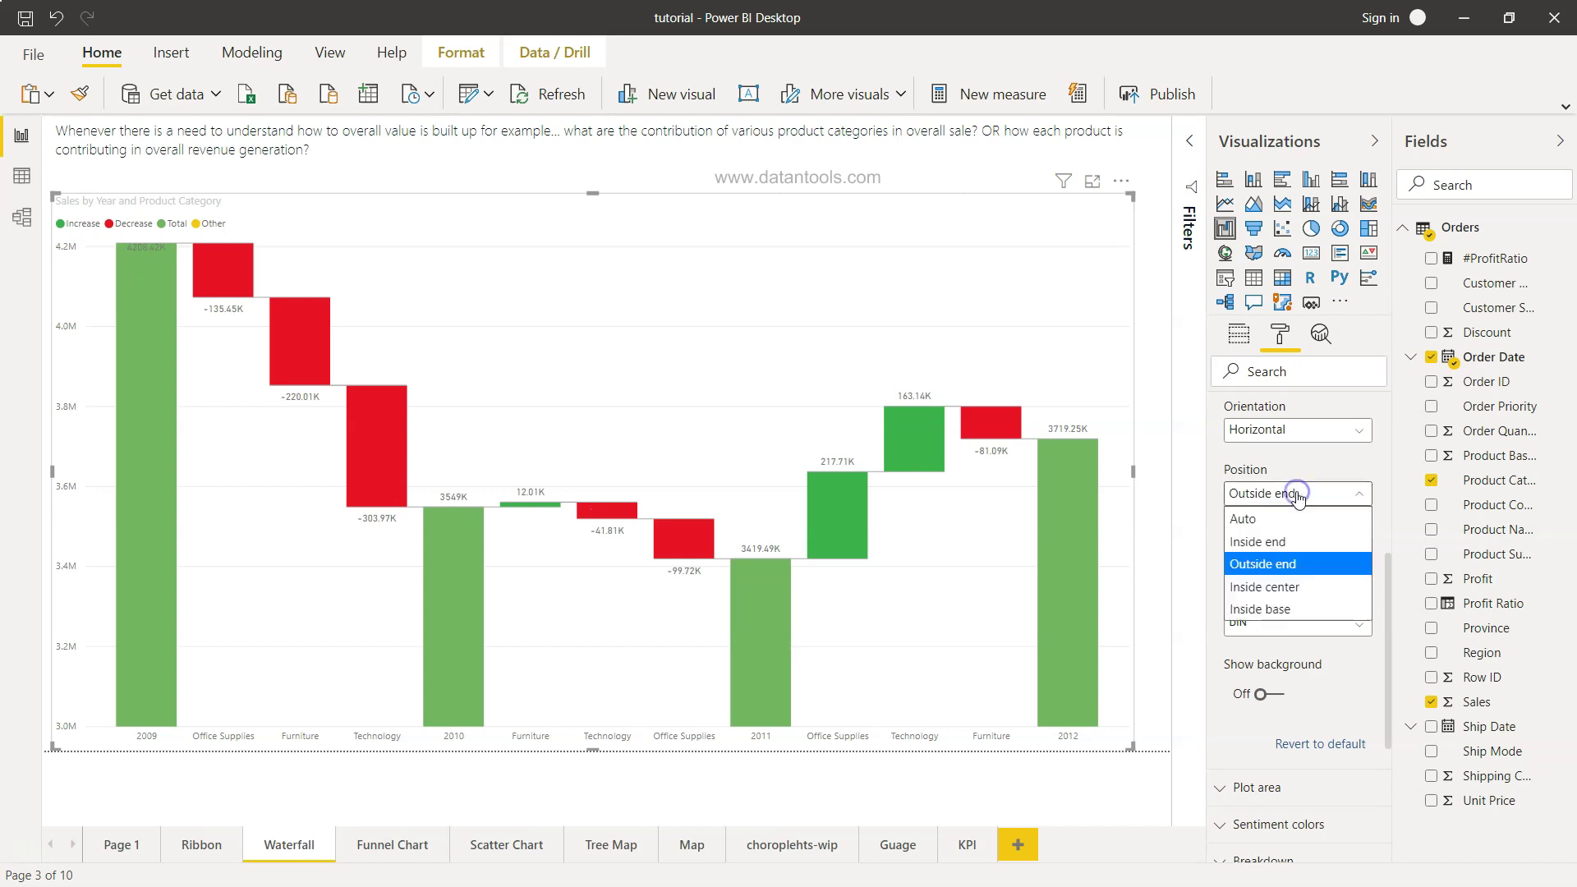
left_click(1311, 588)
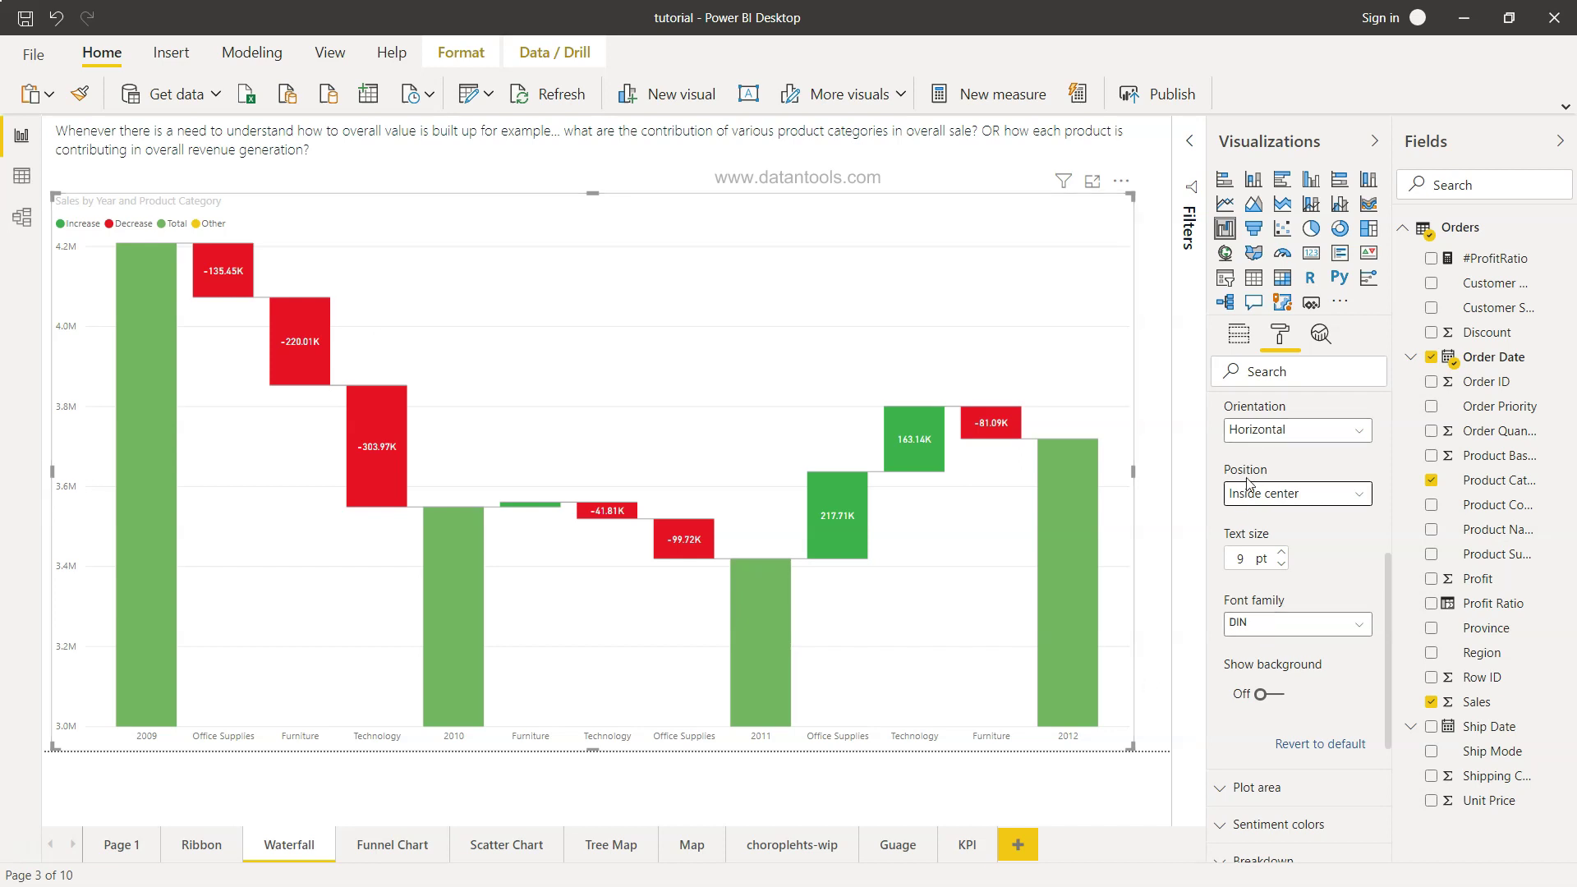
scroll(1321, 616, "down", 3)
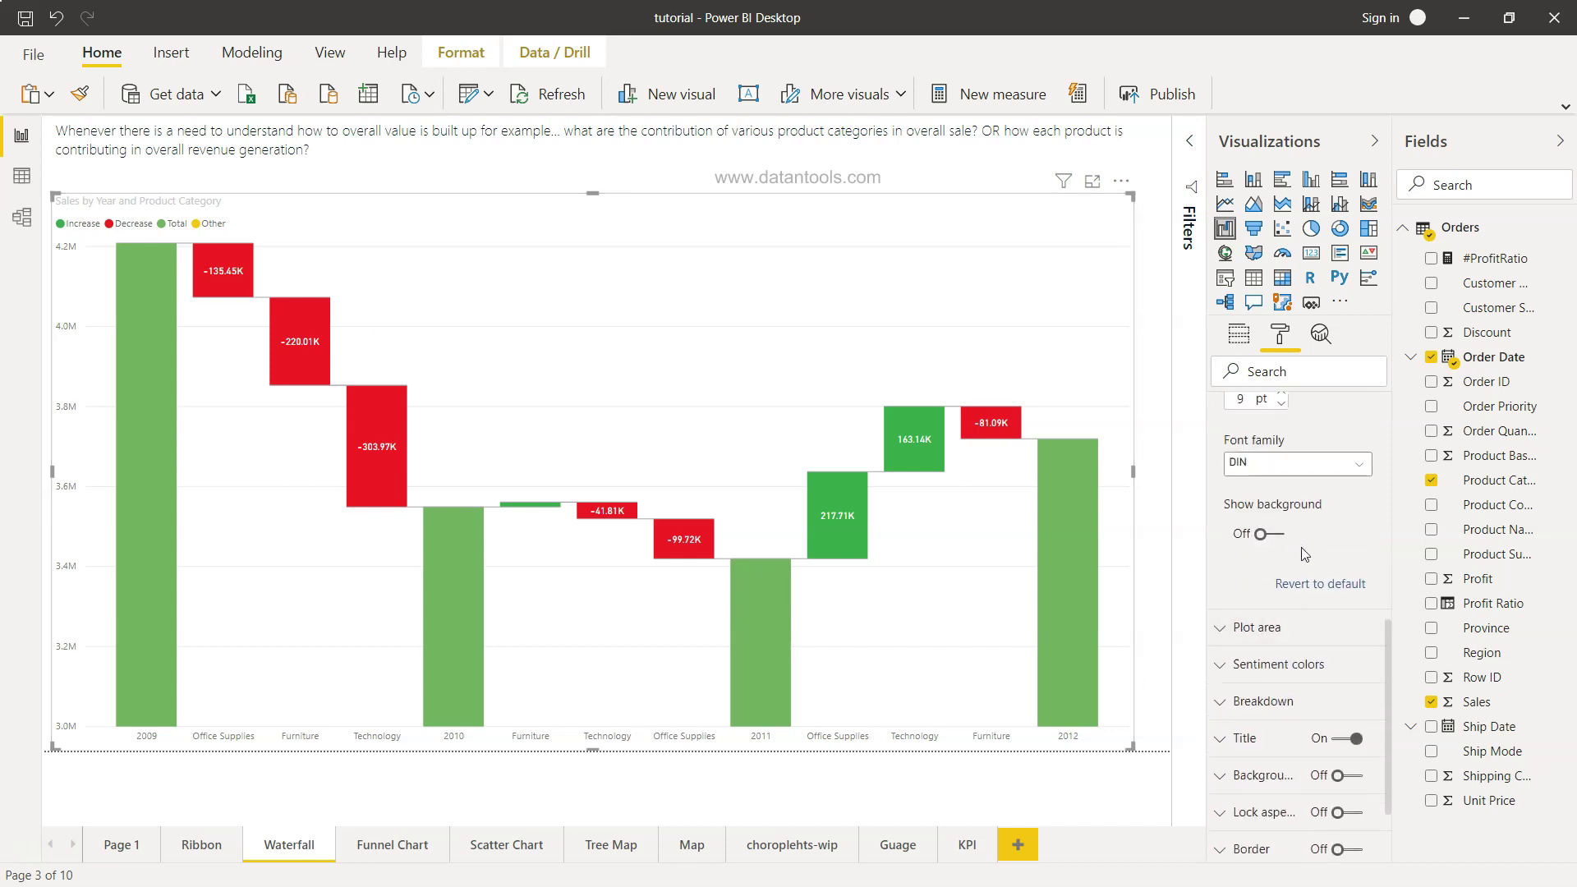
left_click(1276, 540)
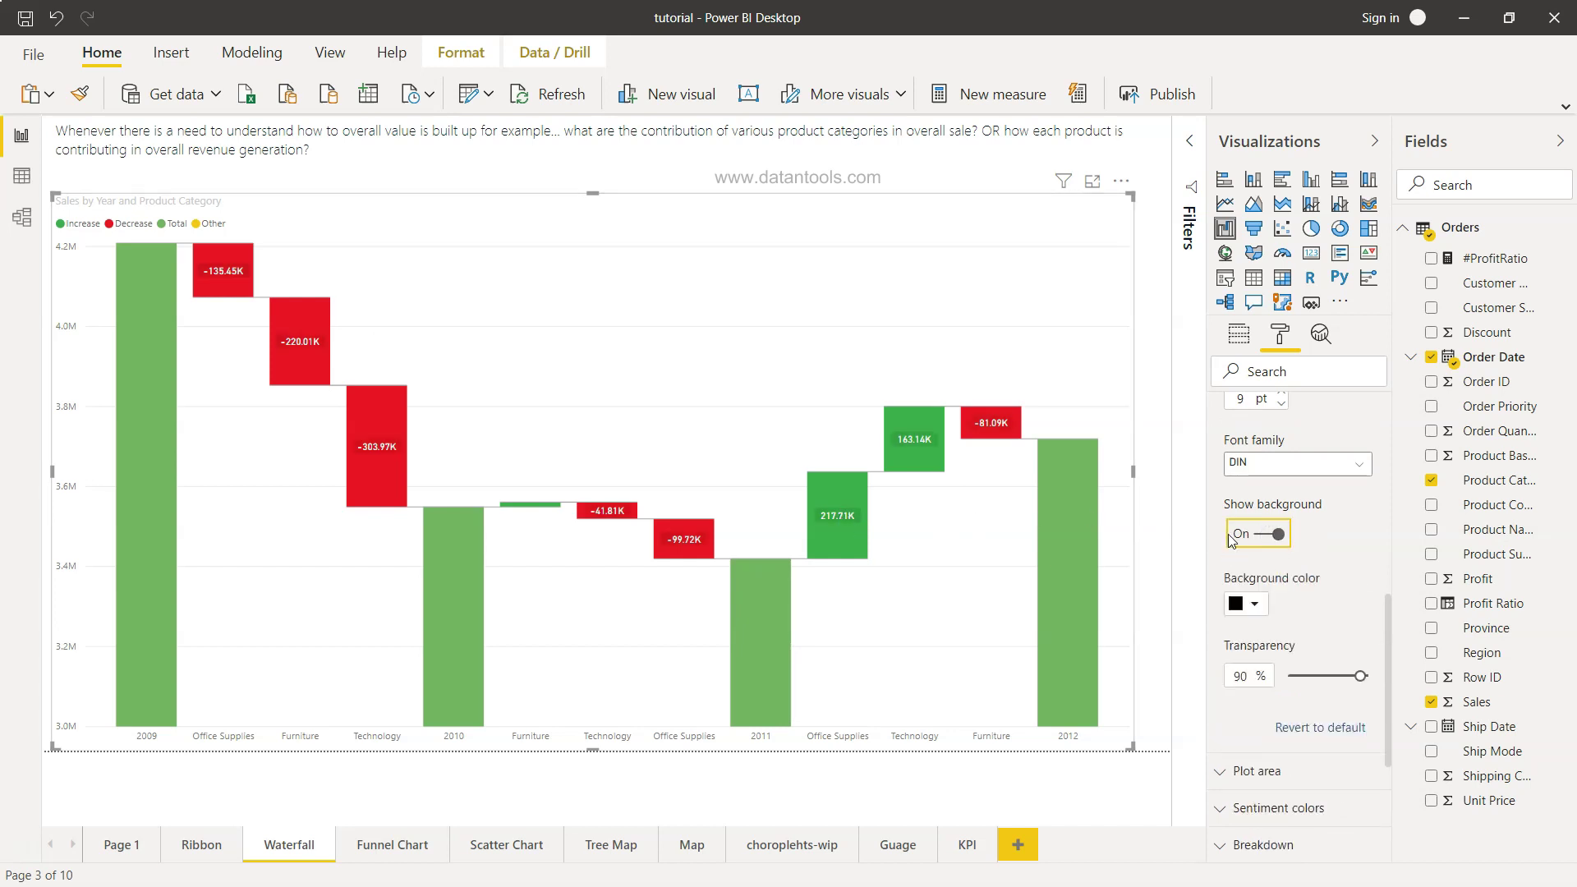
left_click(1261, 536)
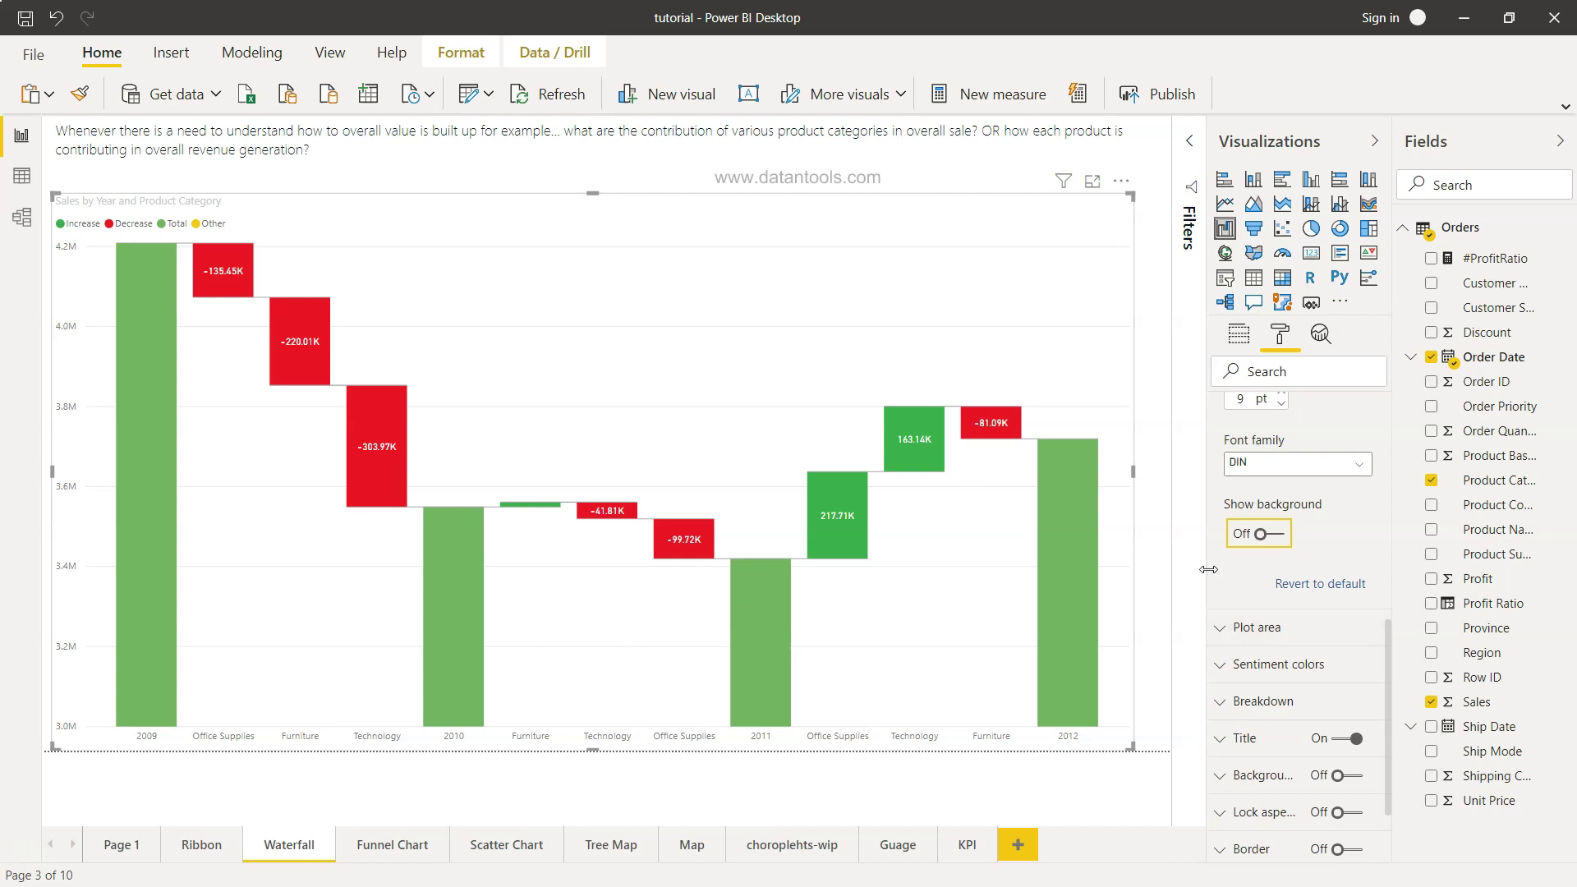
Expand Sentiment colors and view the Increase colour palette without changing it.
left_click(1223, 666)
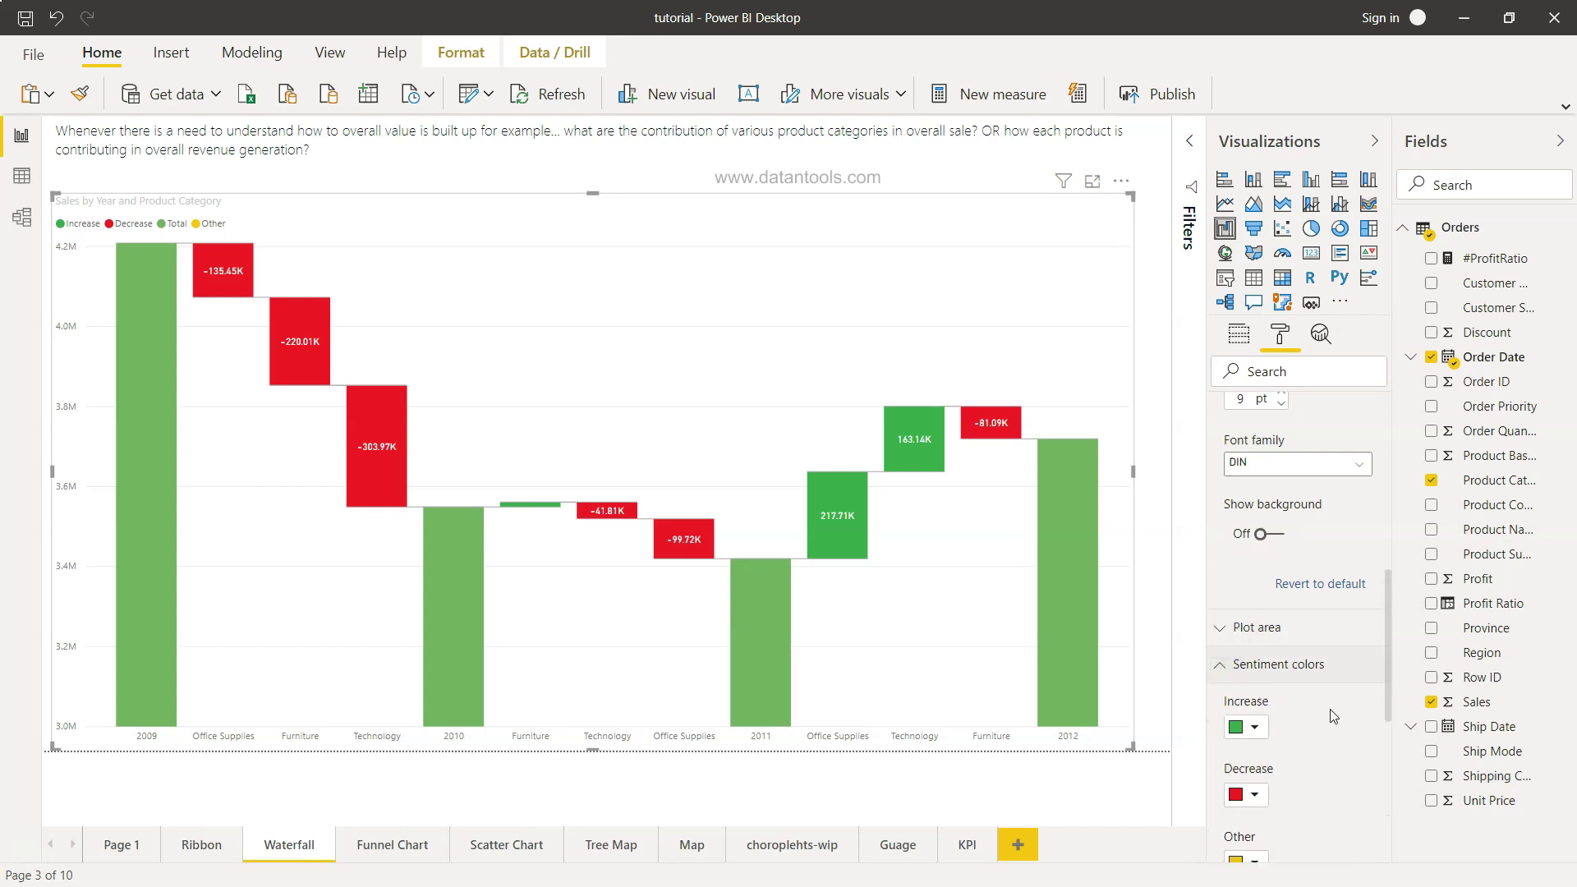
scroll(1330, 714, "down", 3)
scroll(1332, 716, "down", 1)
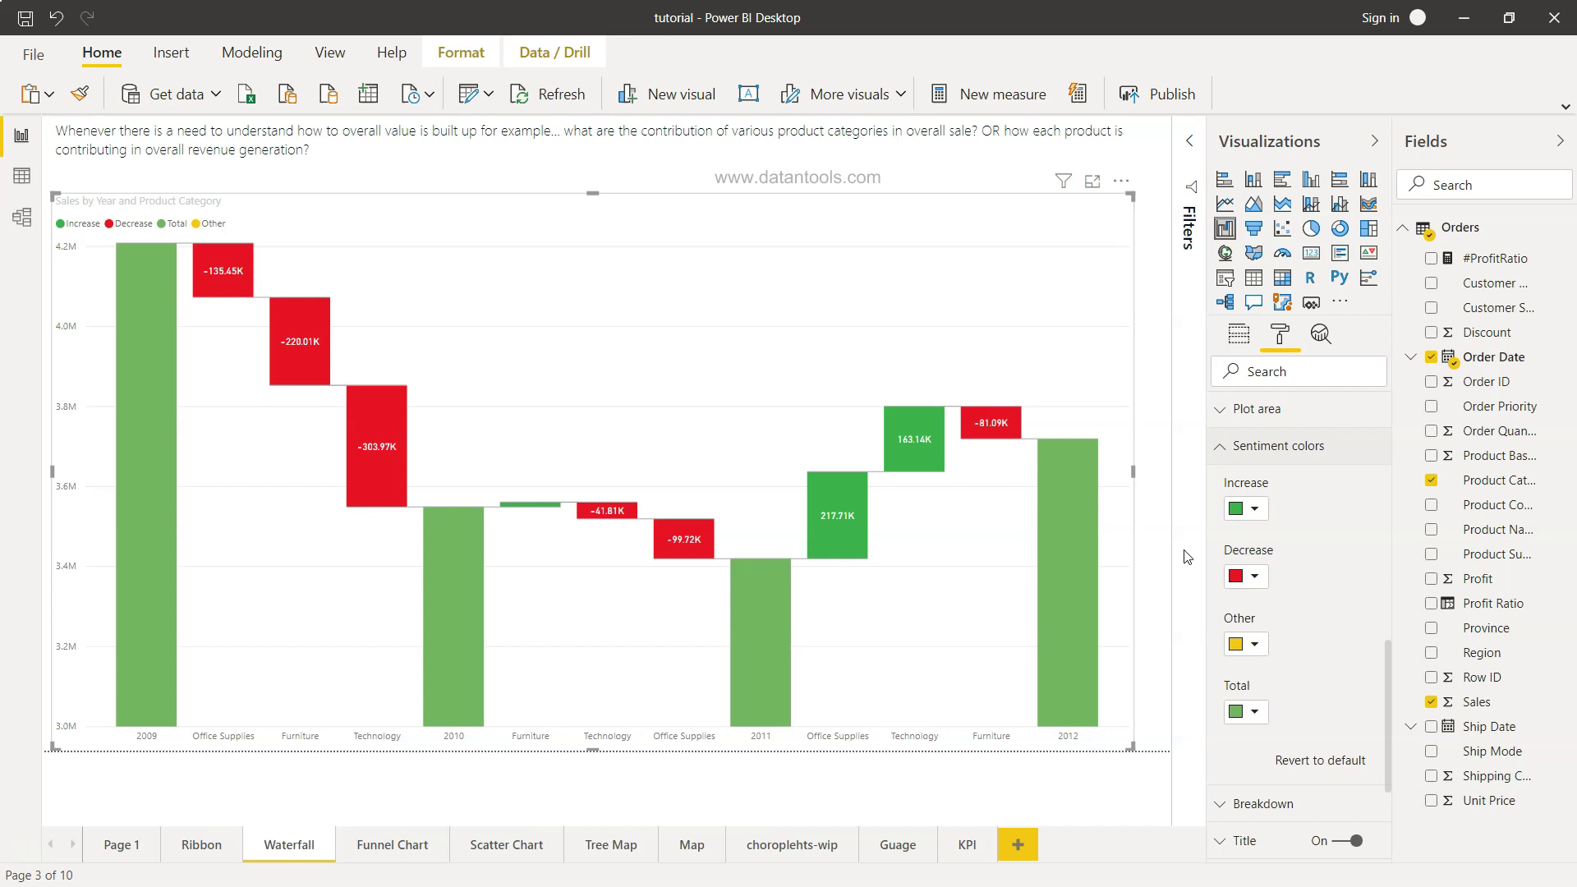
left_click(1251, 510)
left_click(1324, 642)
scroll(1254, 677, "down", 1)
scroll(1254, 677, "down", 1)
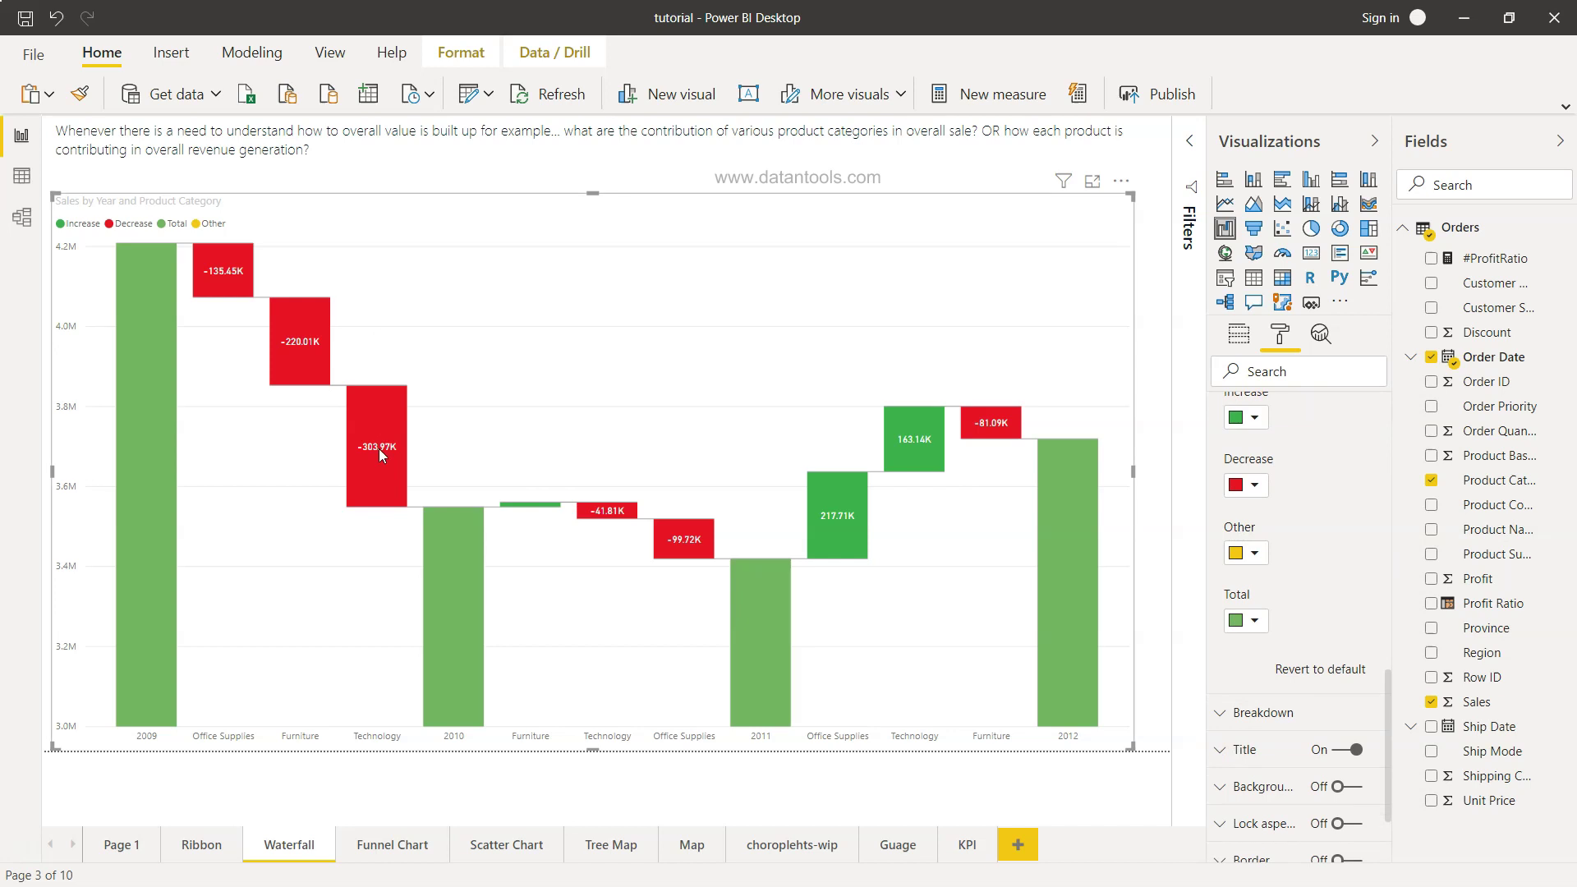
mouse_move(399, 505)
scroll(1295, 637, "down", 3)
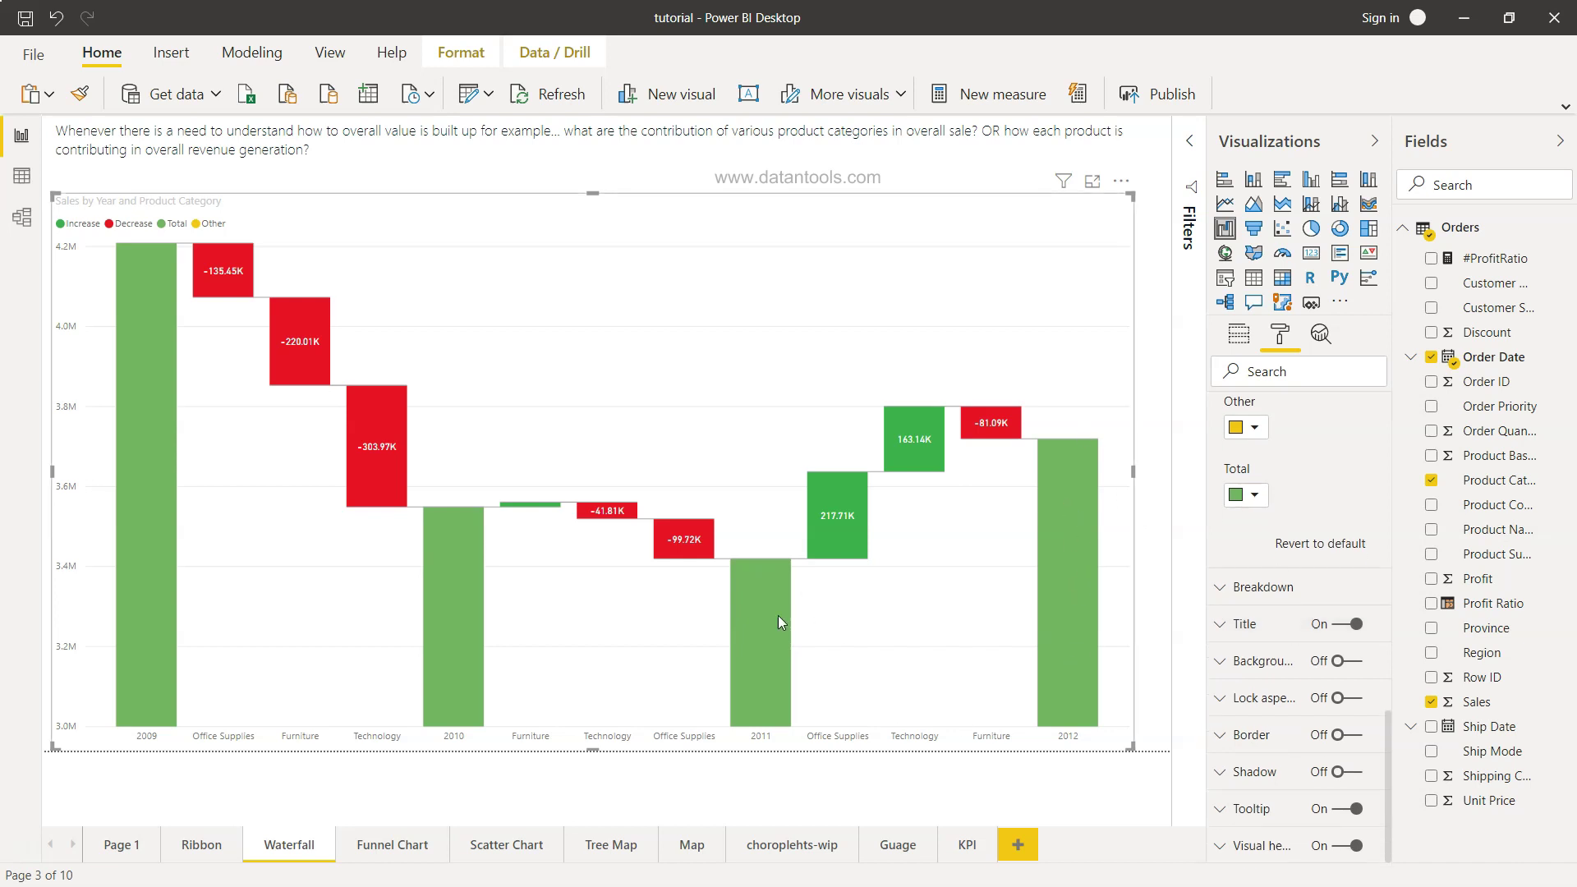
Set the Total colour to grey, briefly trying pale mint before reverting to grey.
left_click(1255, 494)
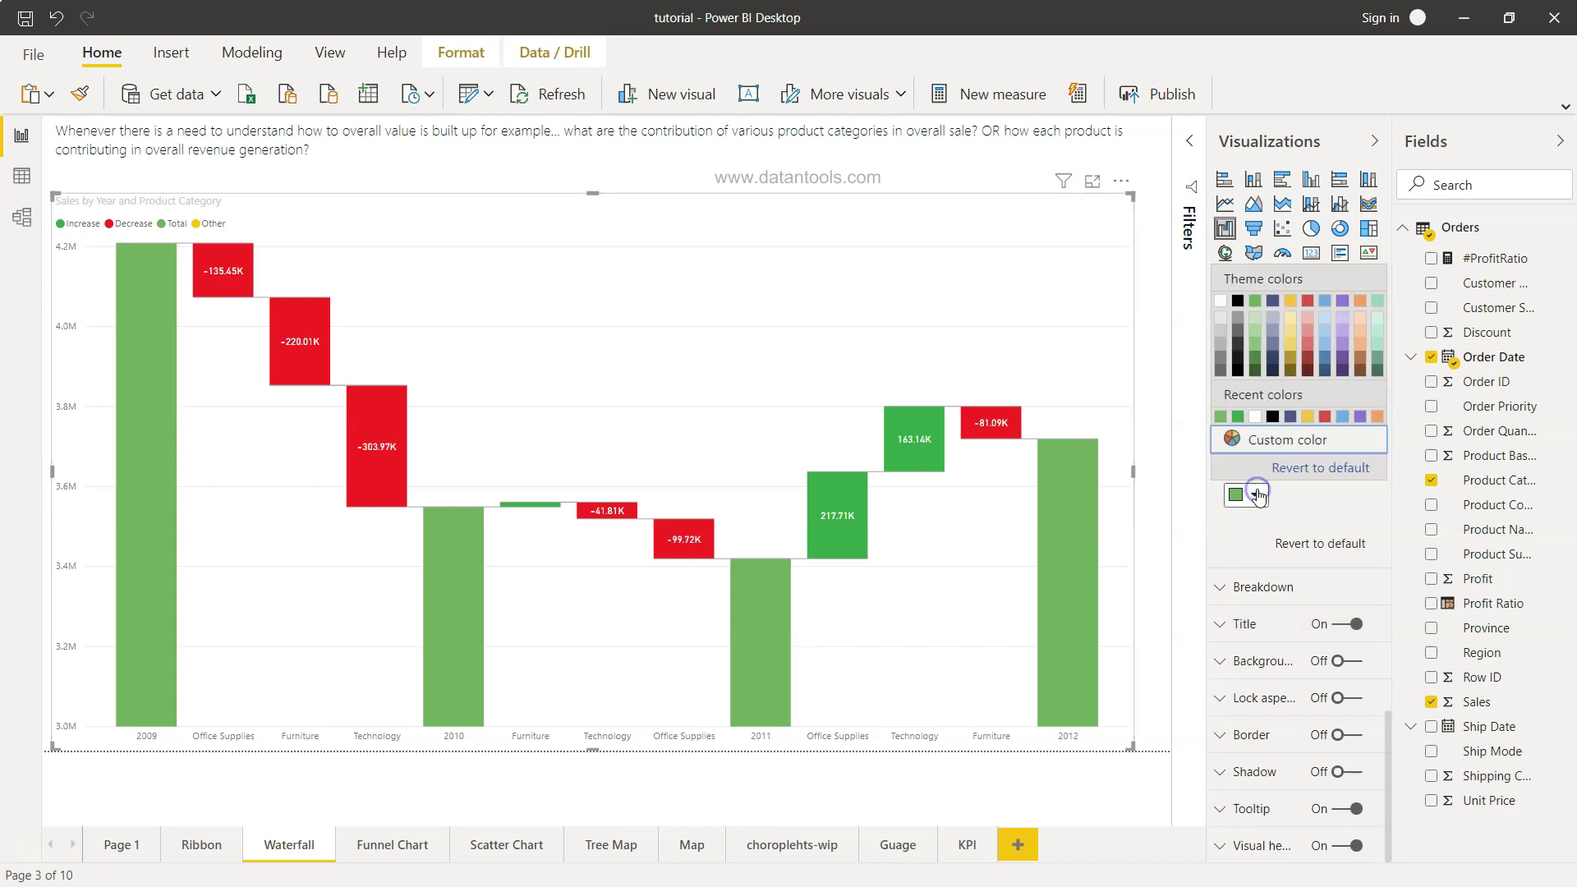
left_click(1256, 494)
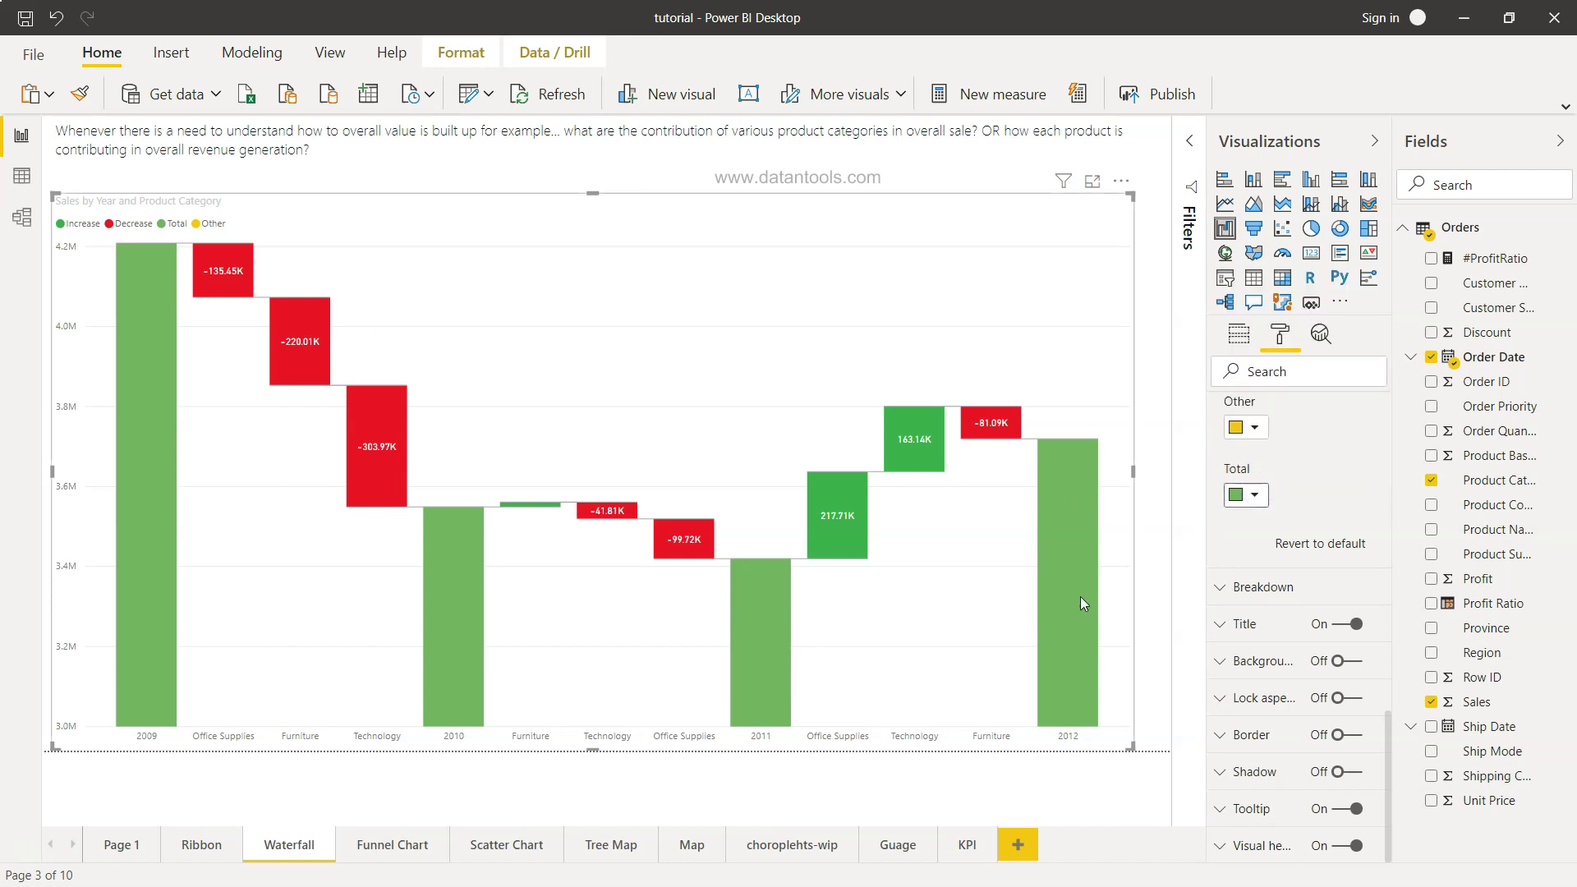
left_click(1256, 501)
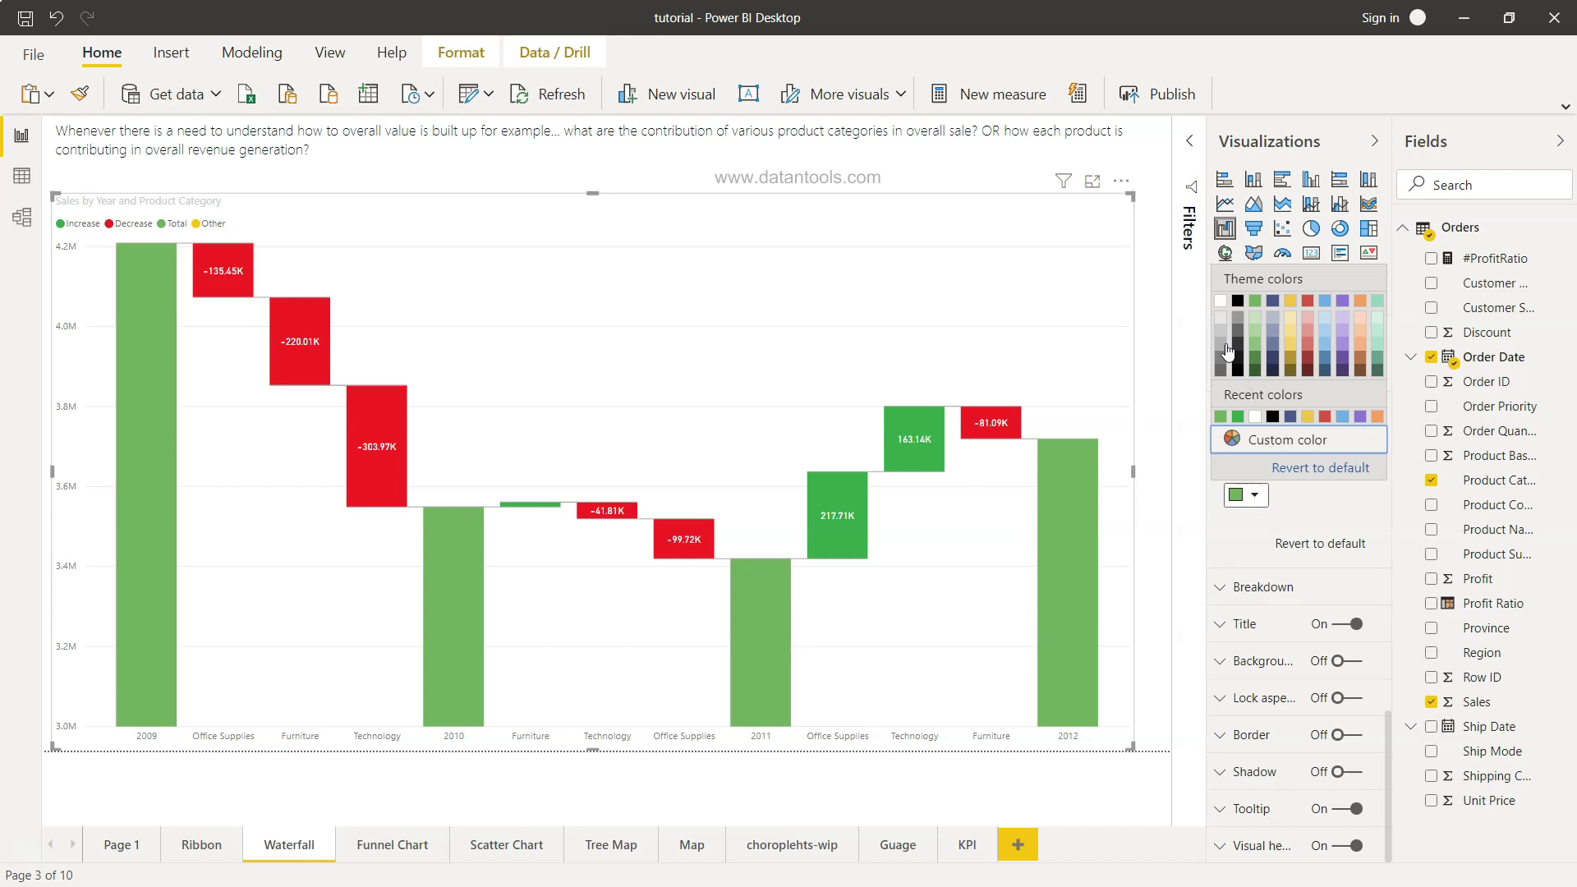
left_click(1222, 348)
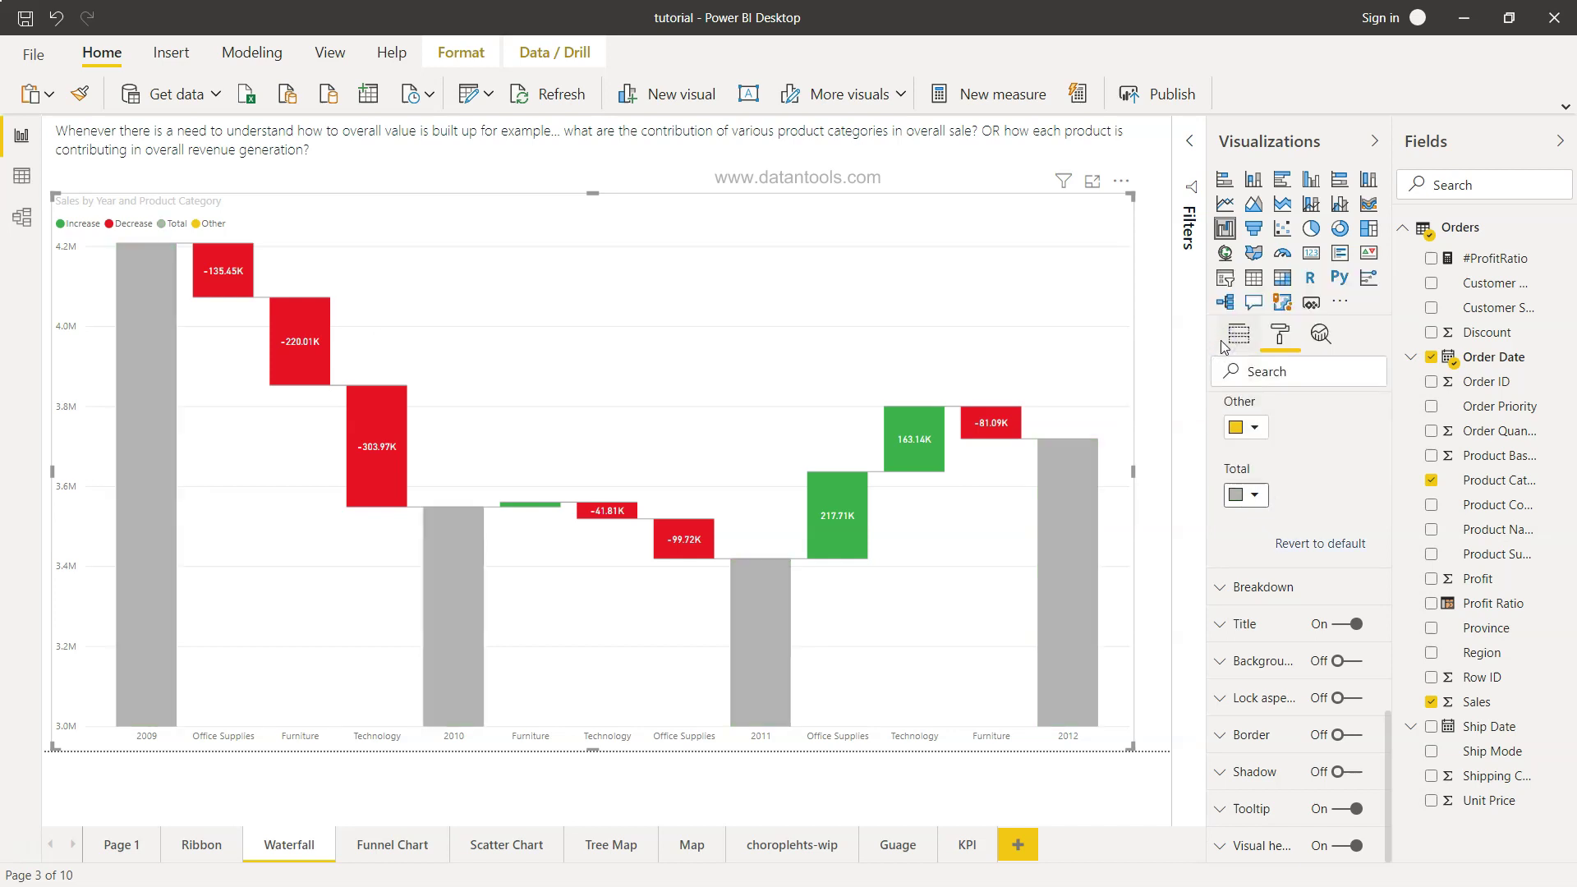
left_click(1254, 503)
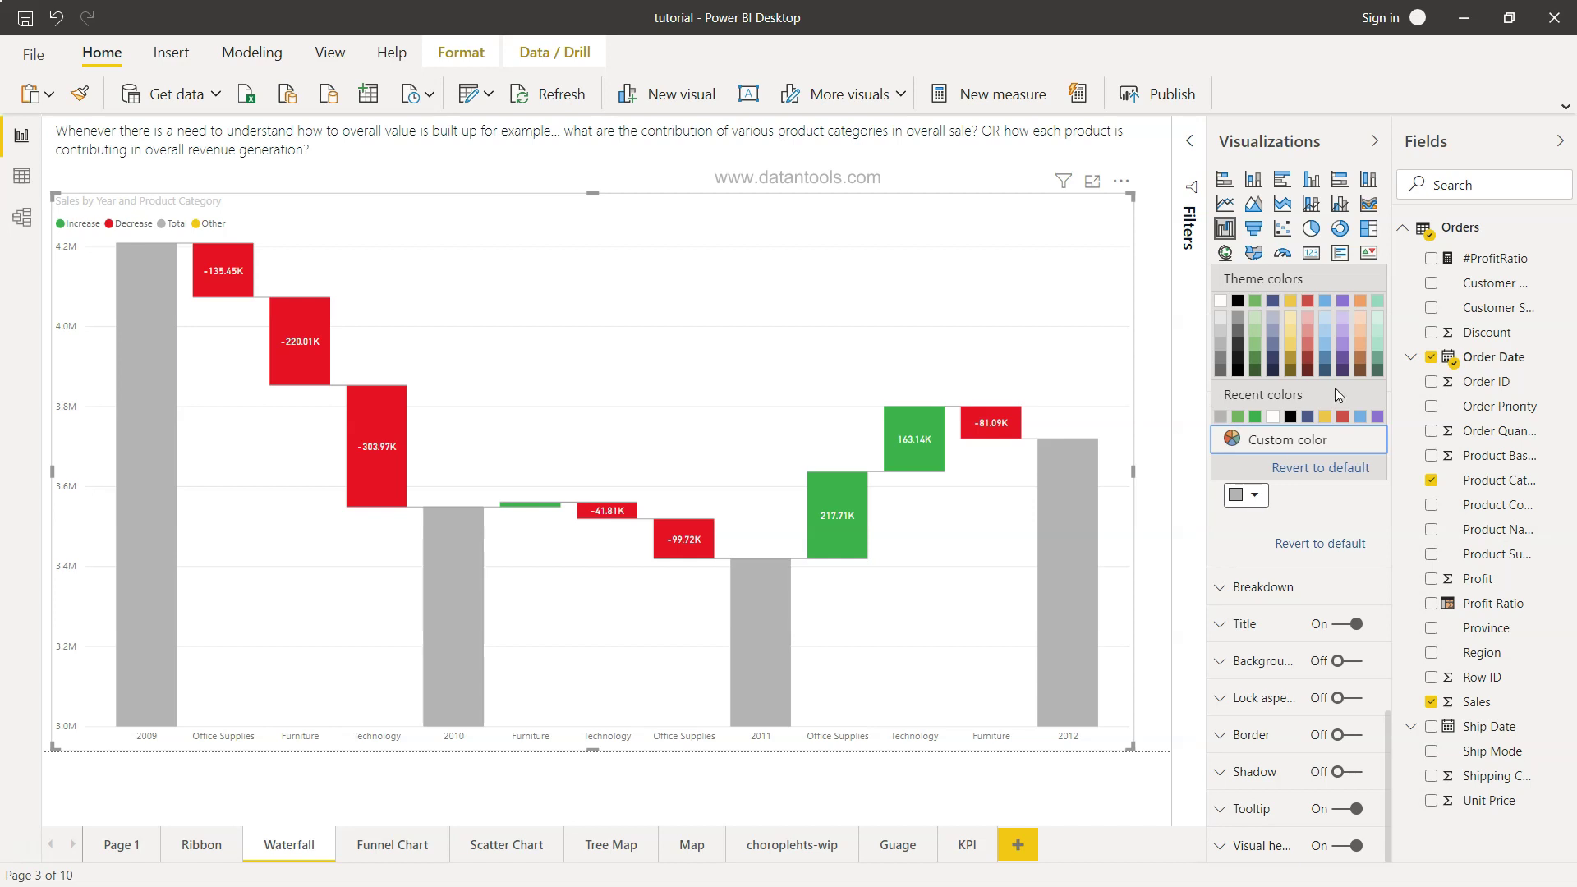
left_click(1378, 318)
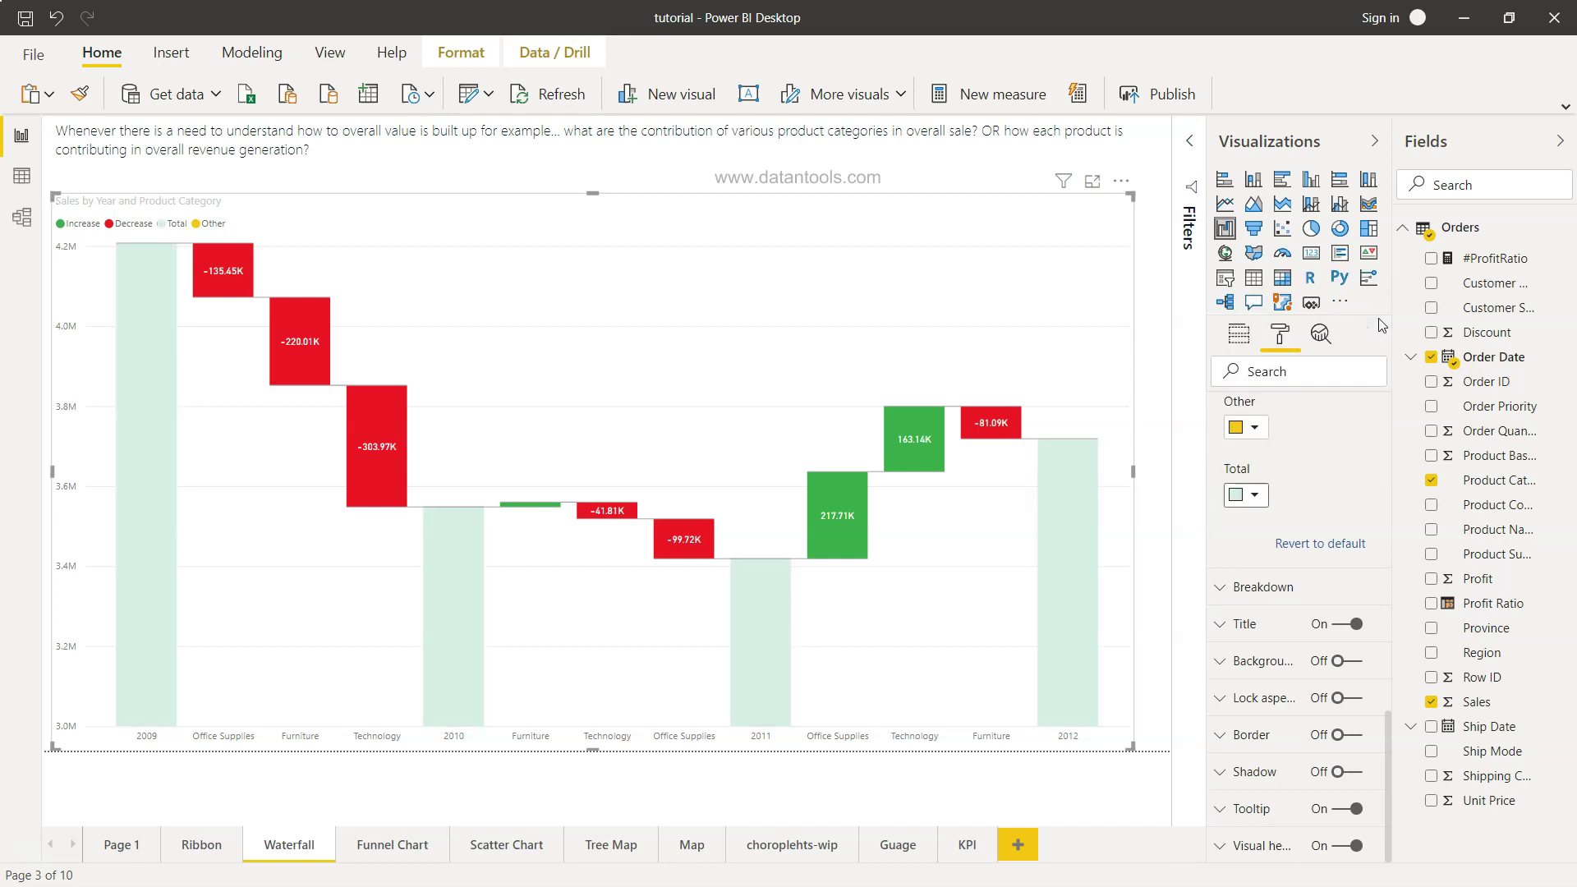
left_click(1254, 494)
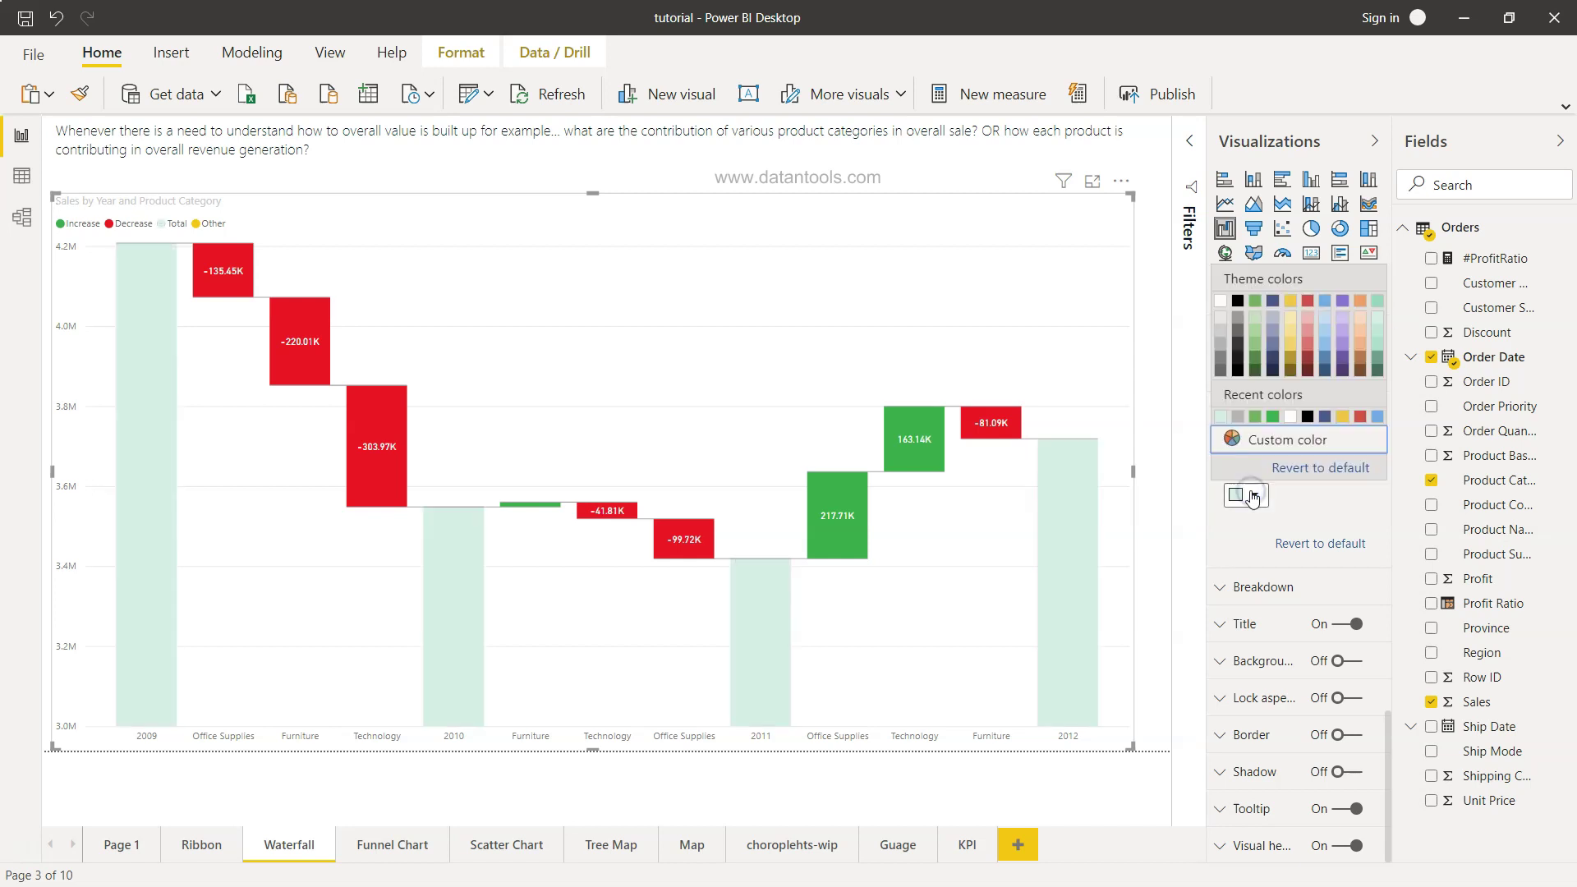
left_click(1223, 360)
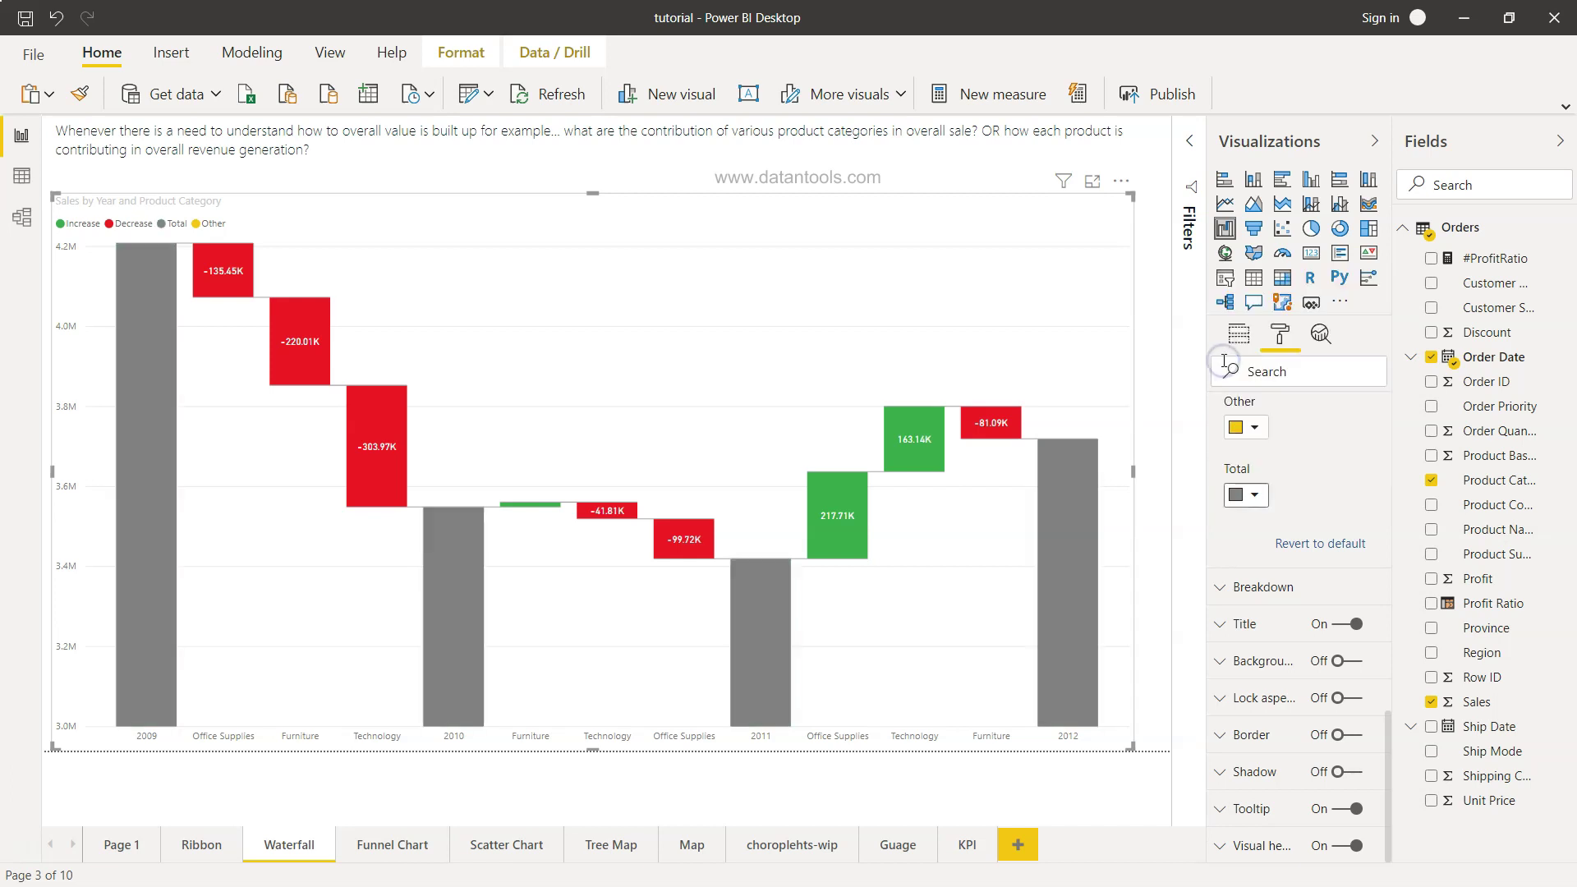
left_click(1304, 489)
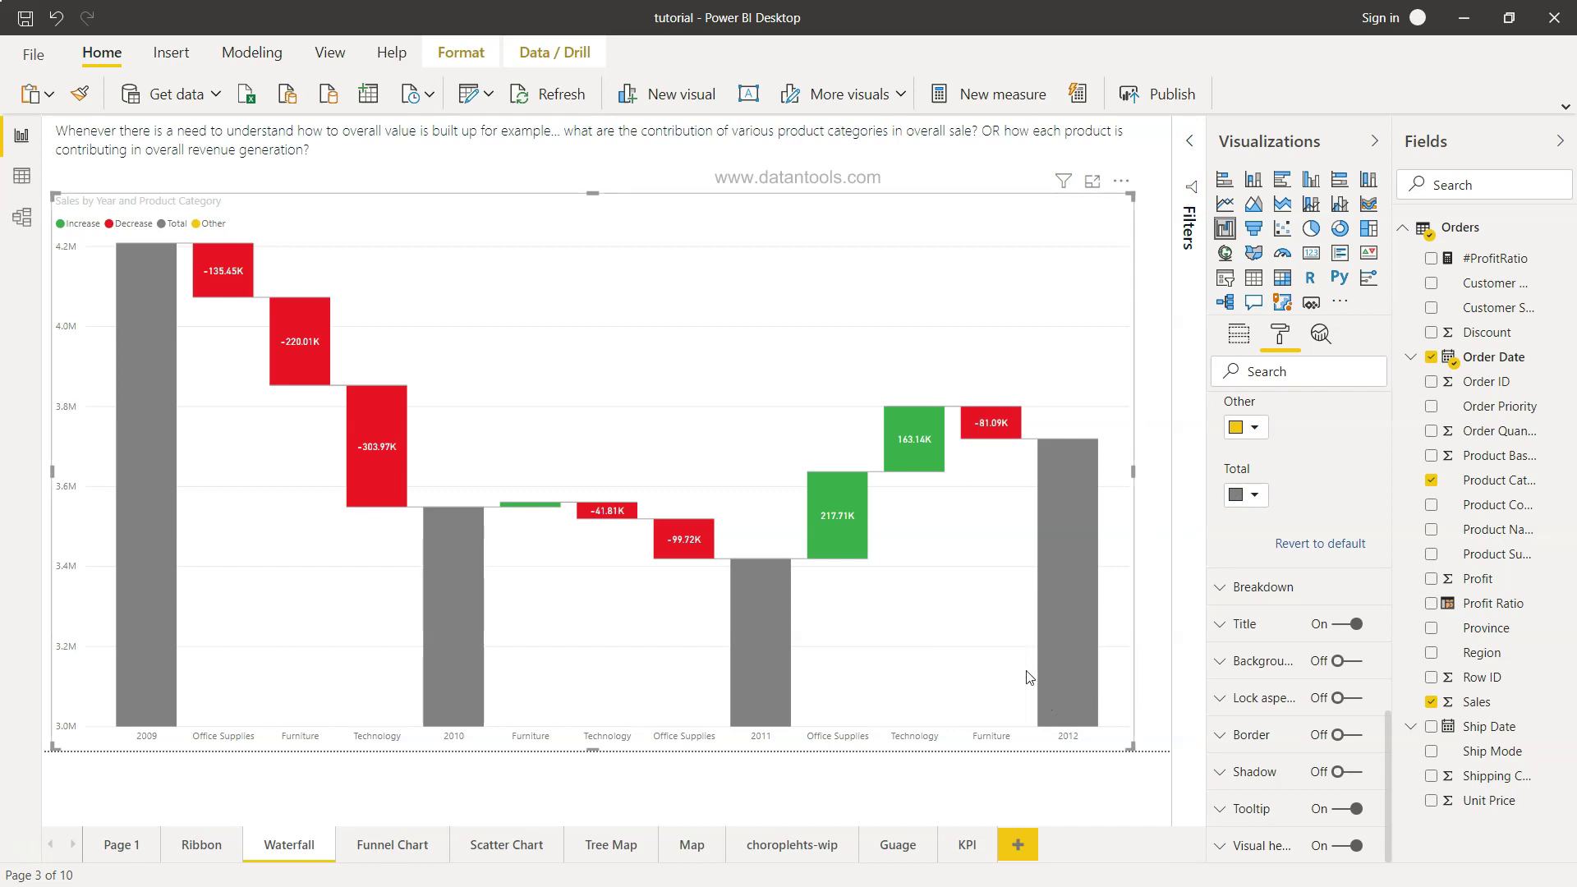
mouse_move(1070, 585)
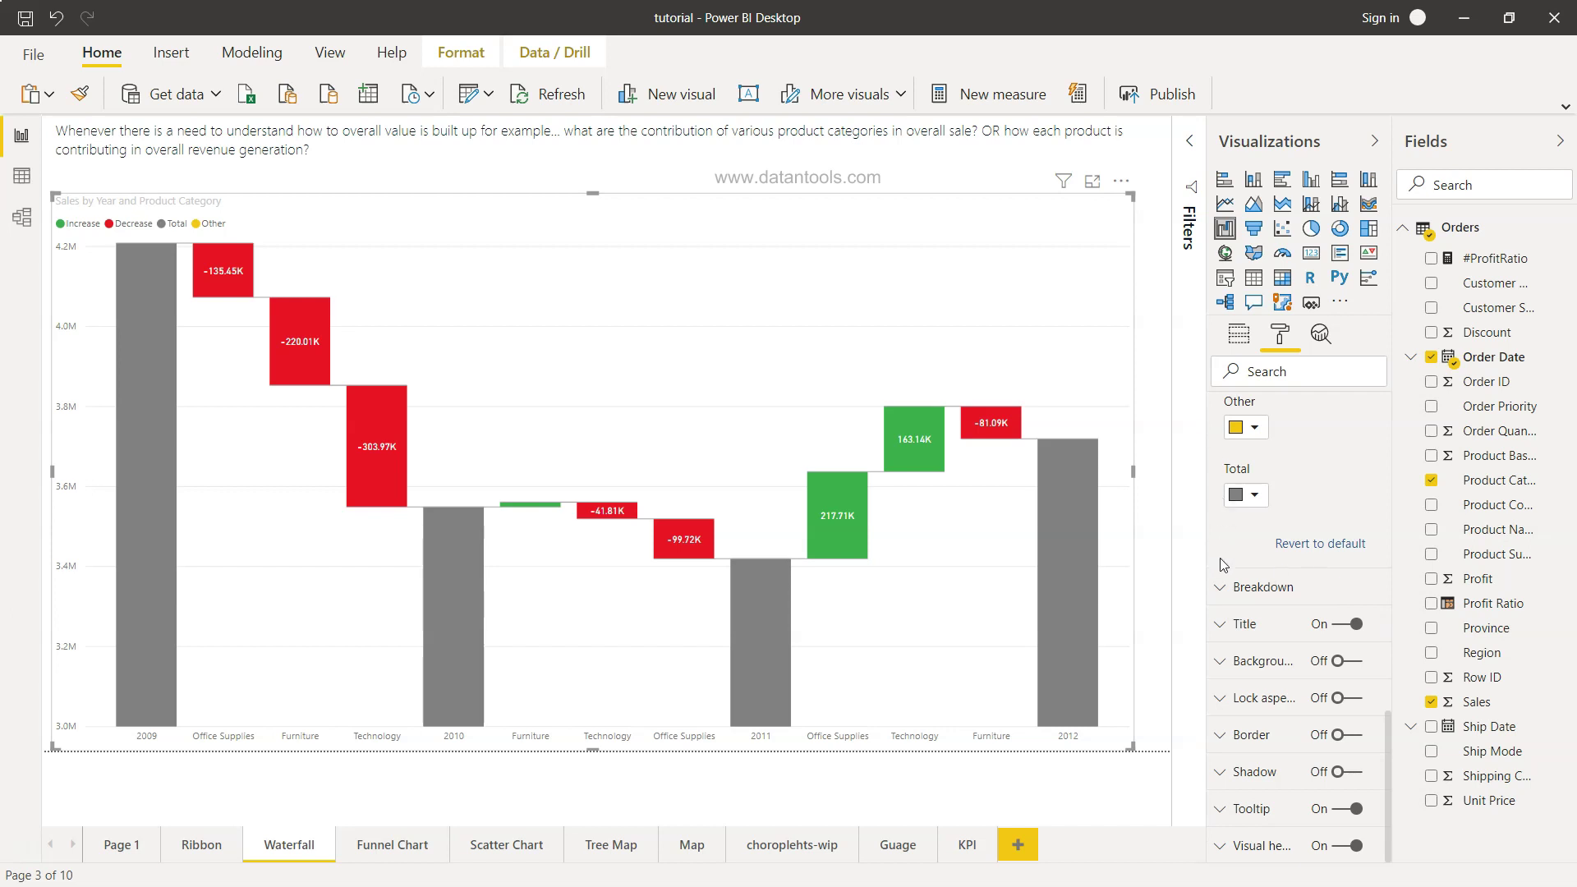
left_click(1221, 587)
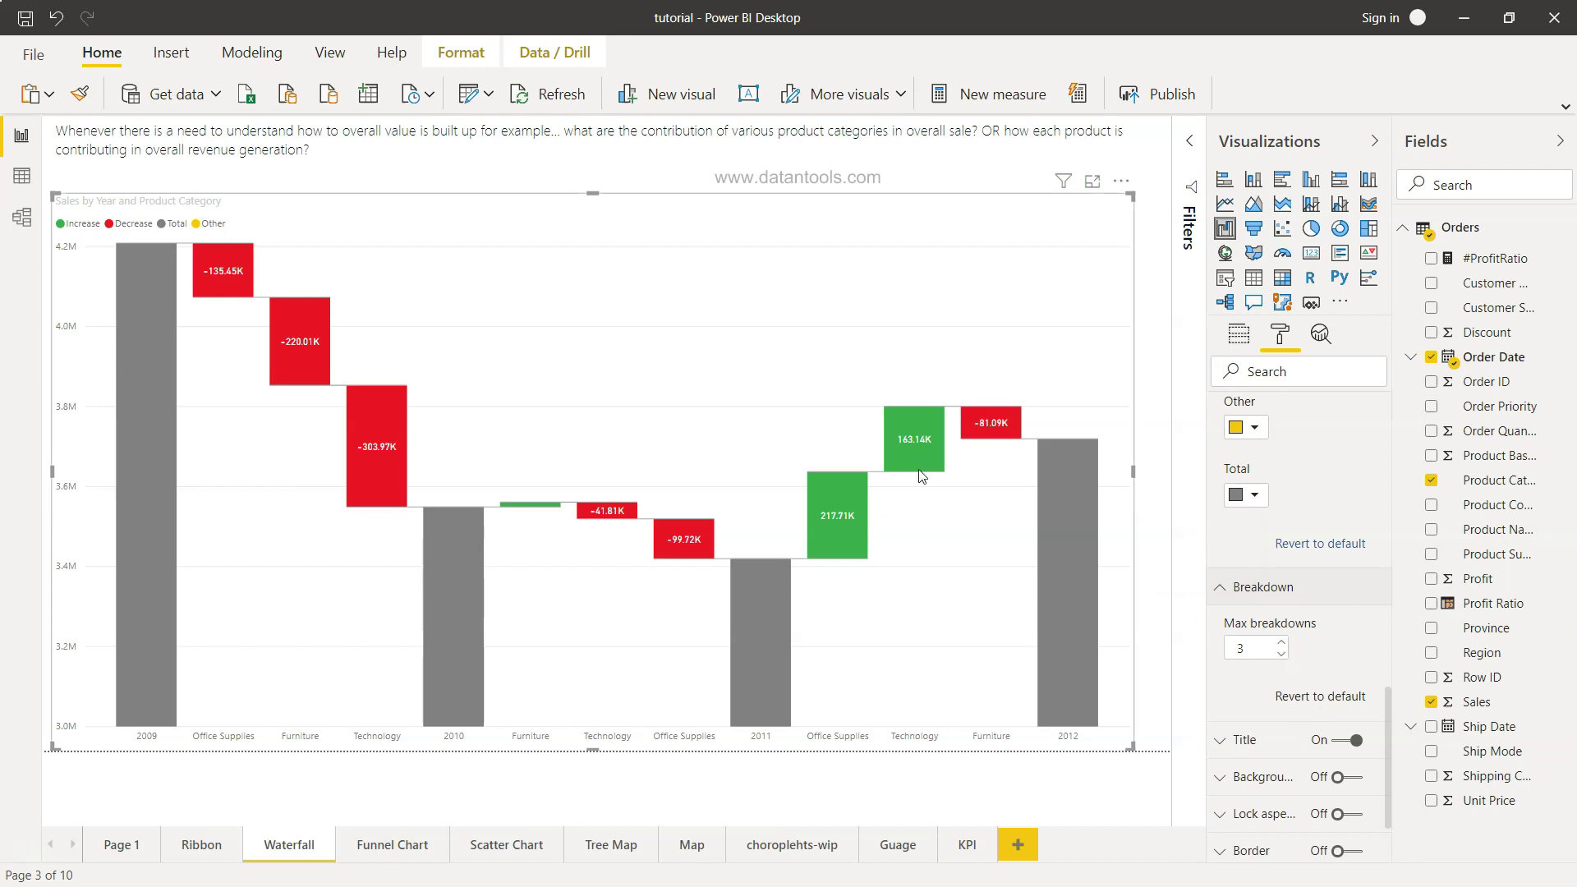
mouse_move(338, 414)
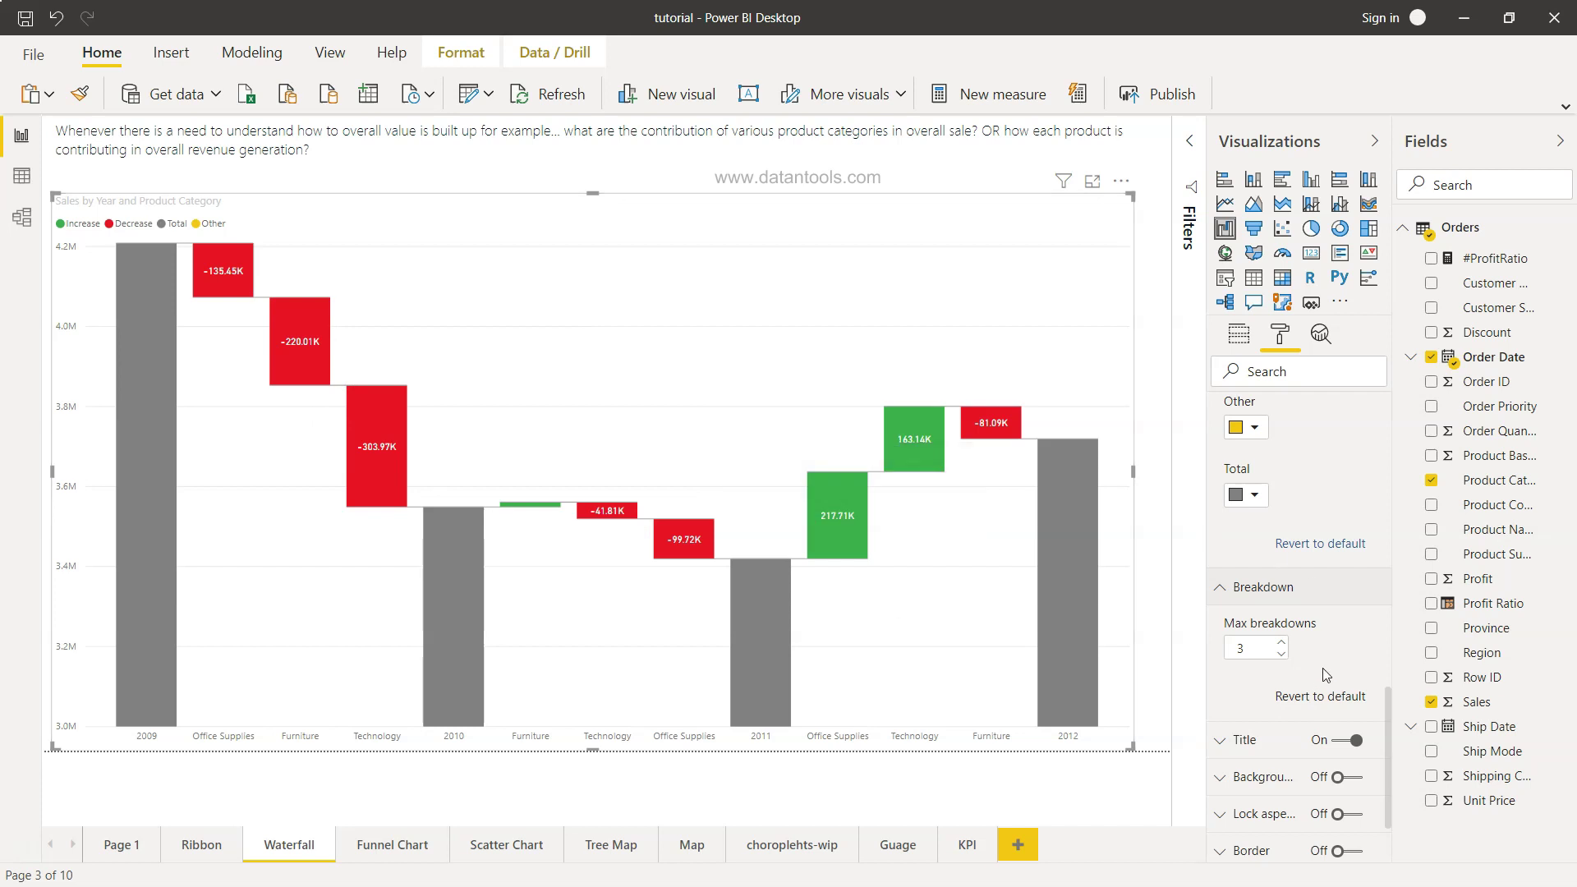
left_click(1235, 597)
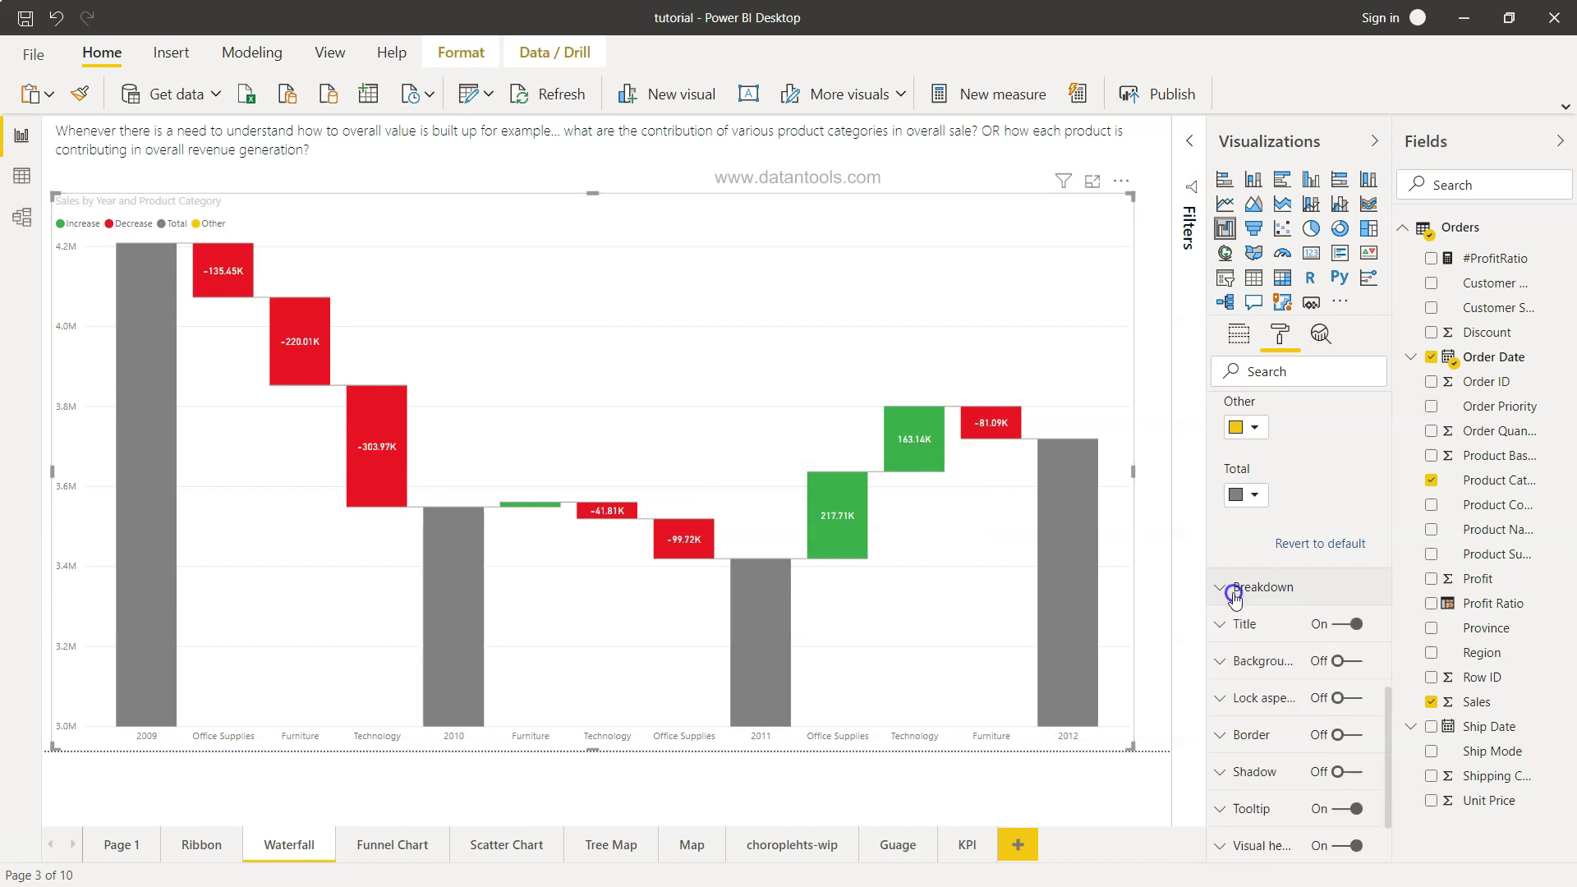